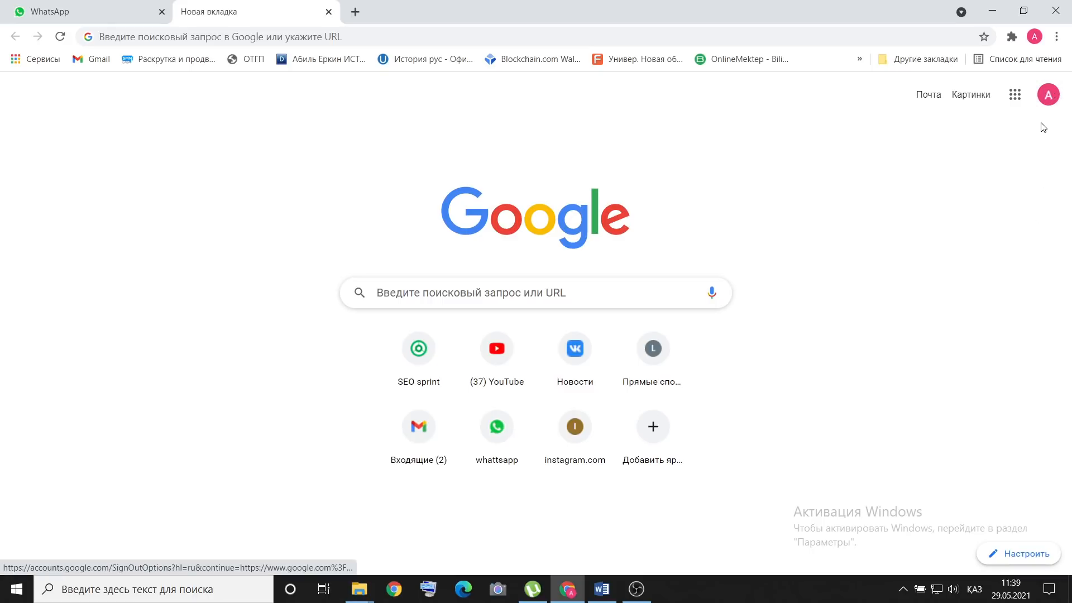
- Open Google Docs from the list of Google services
click(1012, 99)
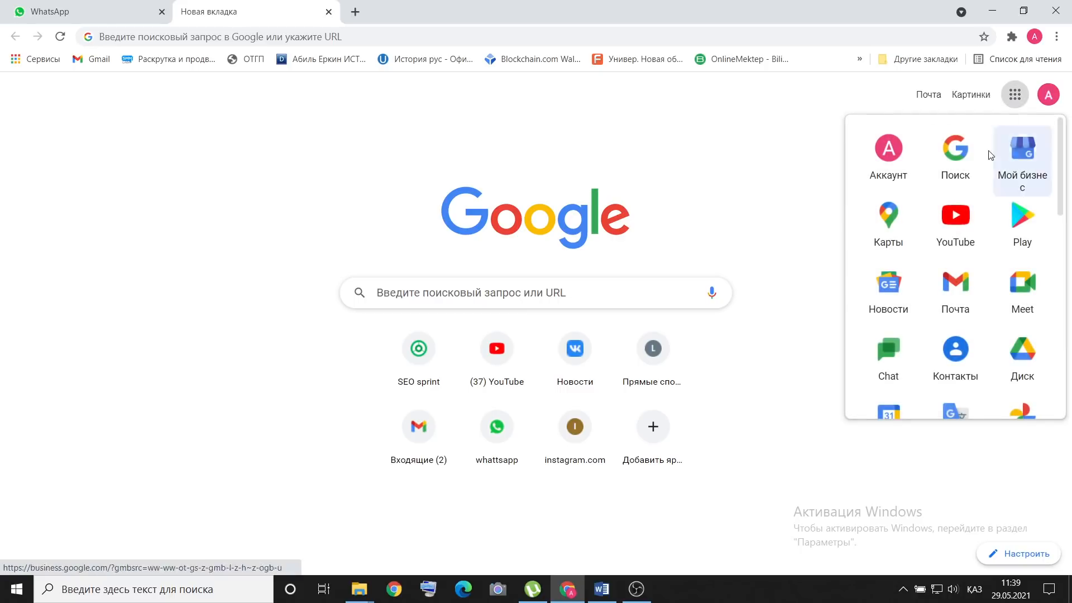
scroll(936, 229, down, 2)
scroll(937, 229, down, 1)
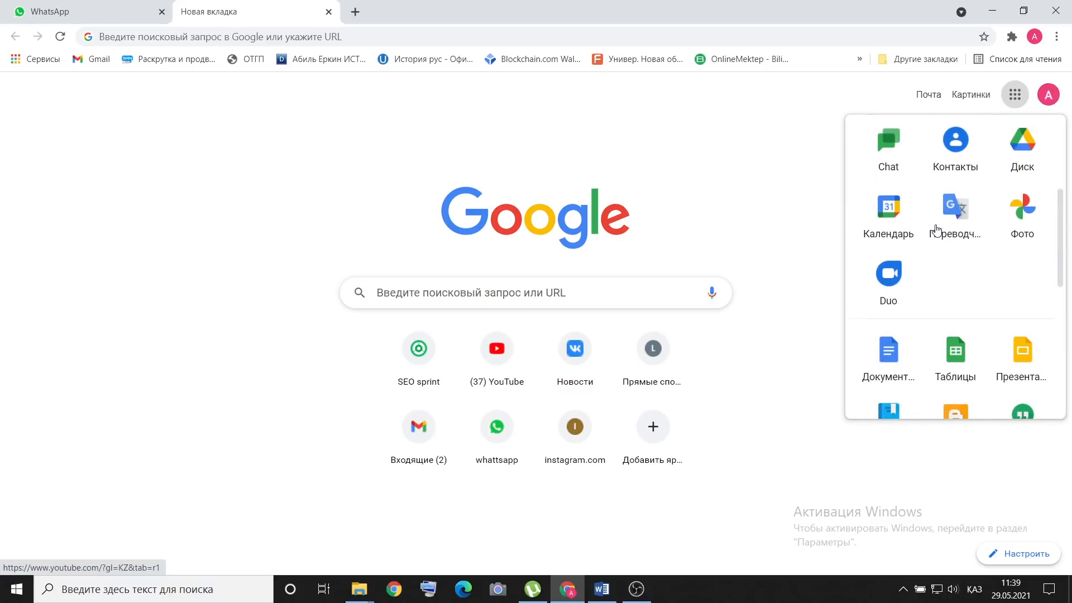
click(891, 360)
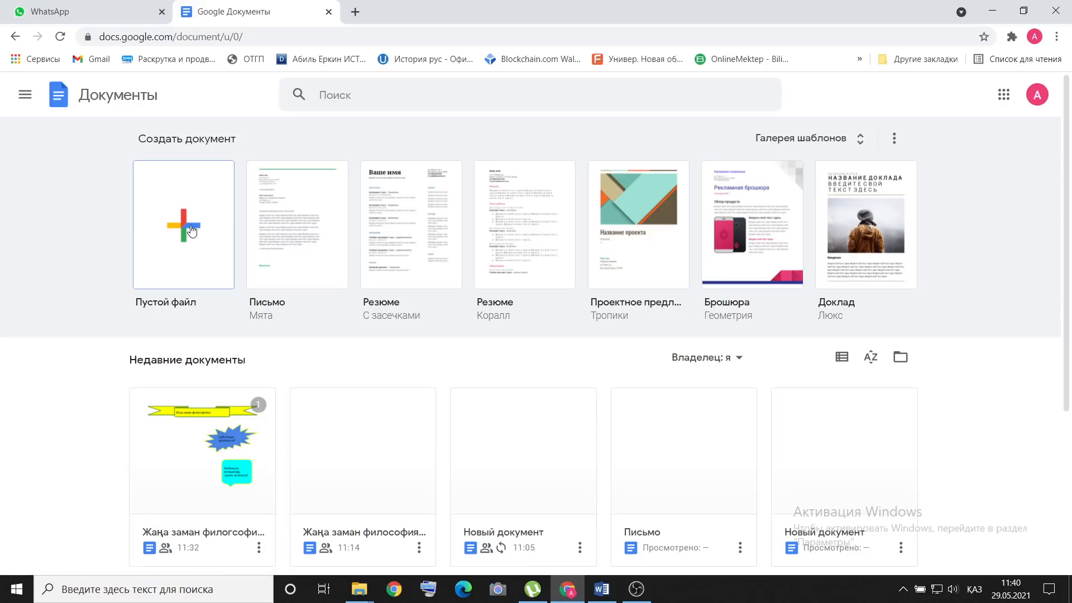
- Open Google Drive in a separate browser tab and create a blank Google Docs document from there
click(355, 12)
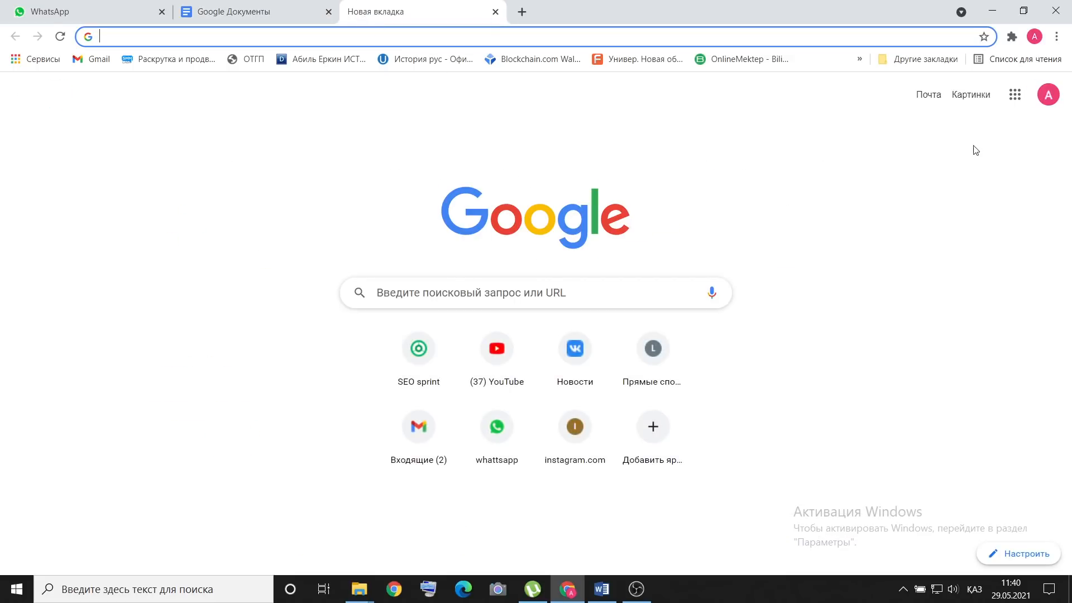
click(1017, 98)
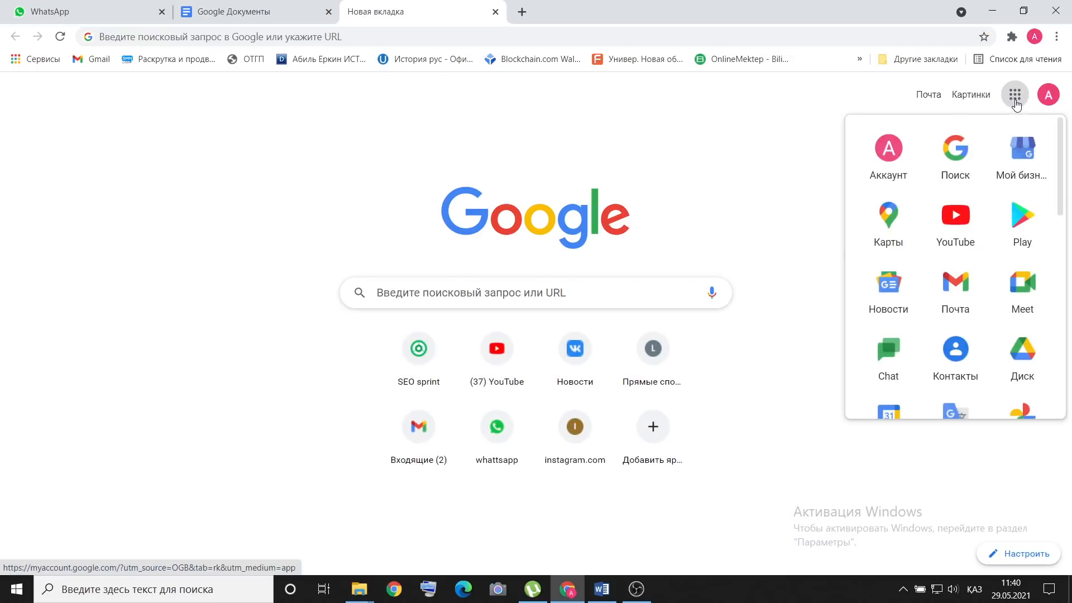
click(1029, 351)
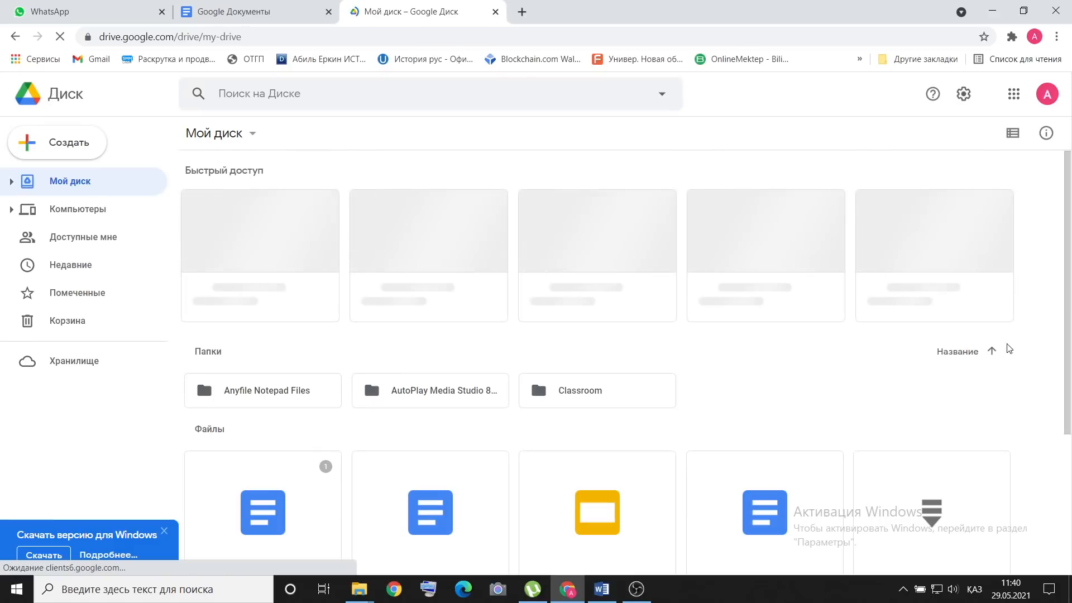
click(53, 142)
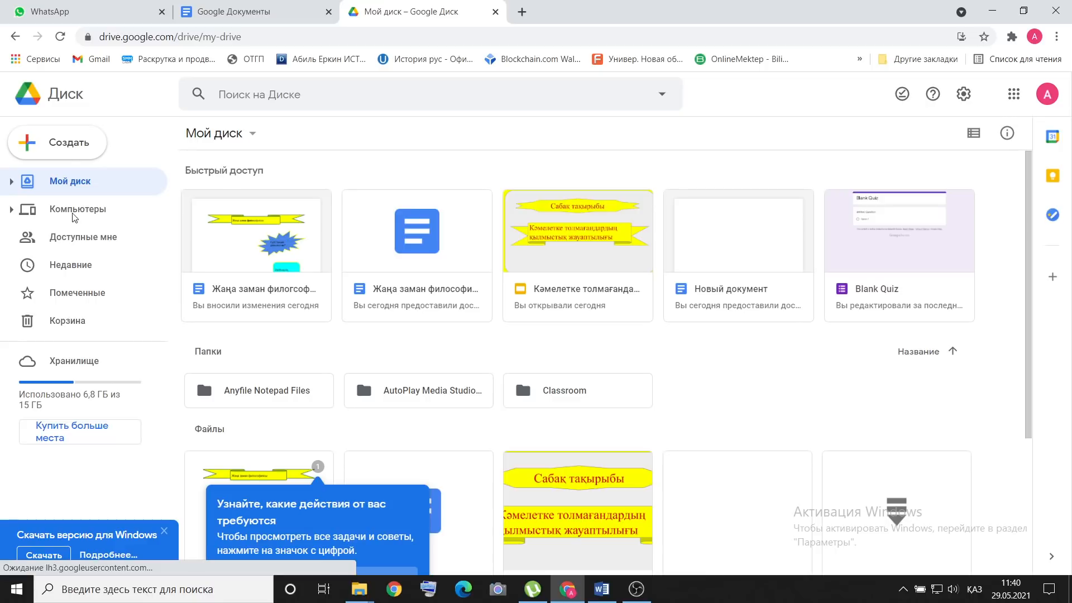
click(63, 147)
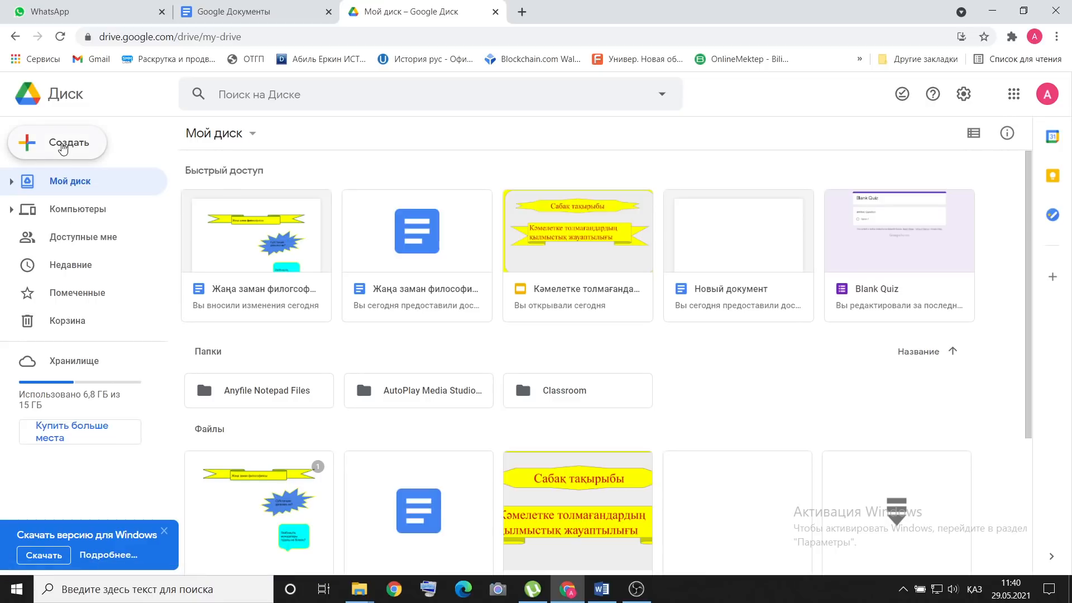
click(63, 147)
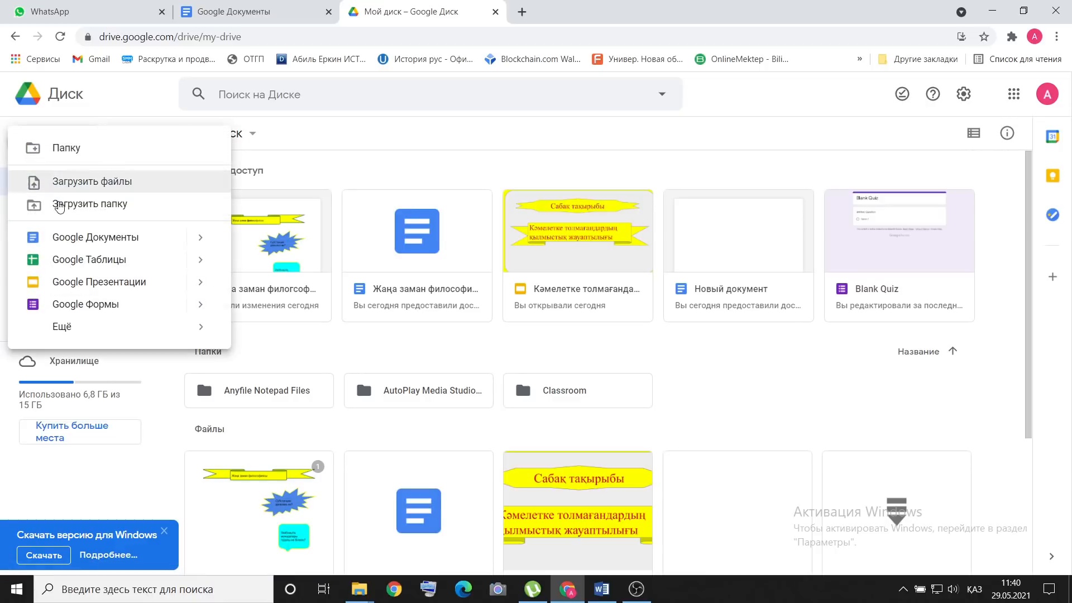
click(66, 238)
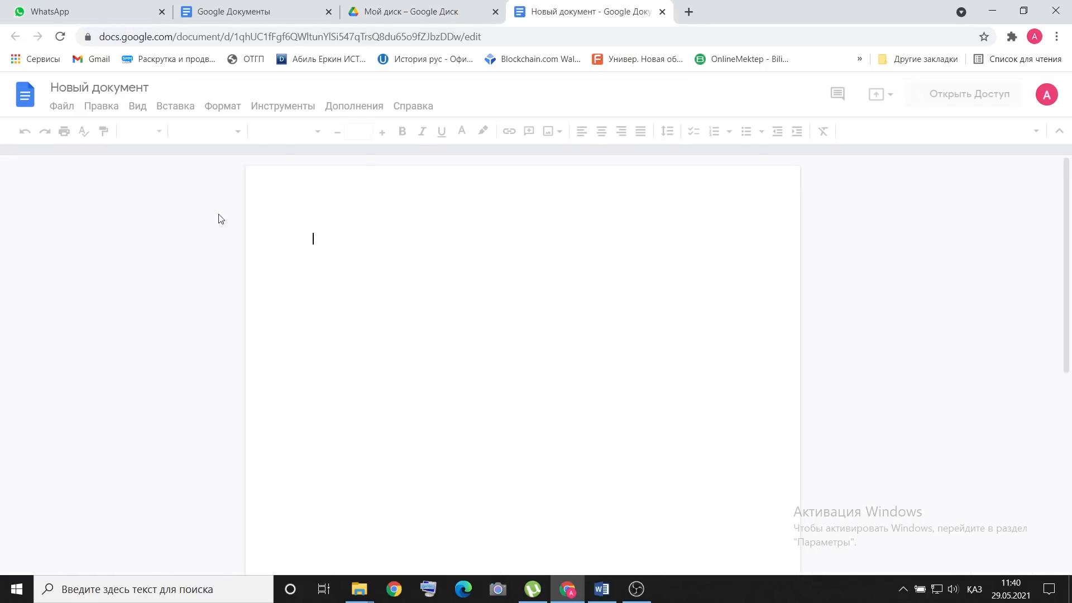
- Close the Drive tab and its new document, and create a blank document from the Google Docs start page
click(495, 12)
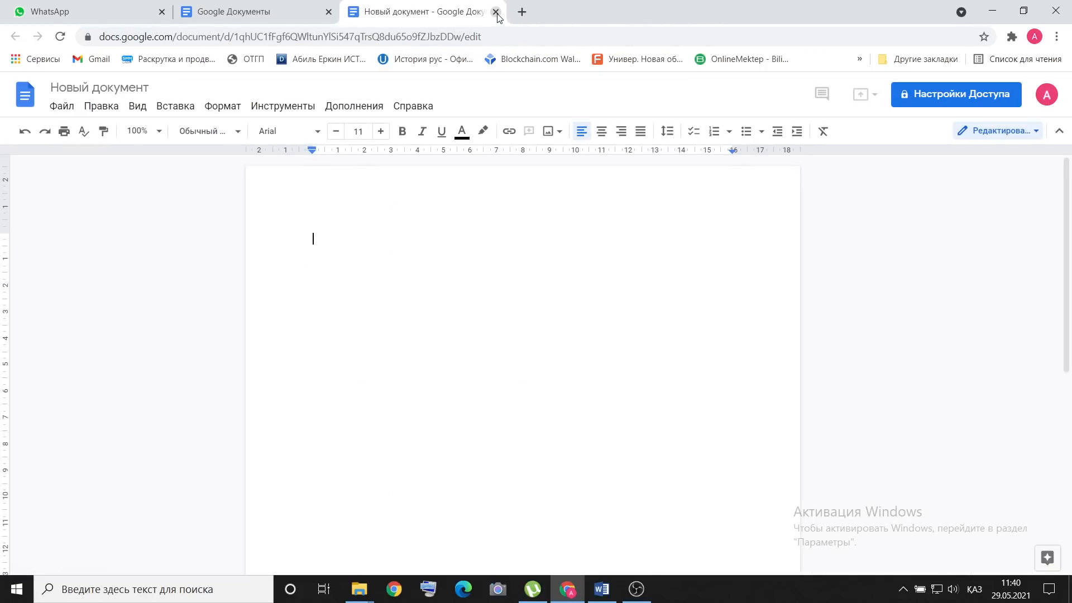
click(496, 12)
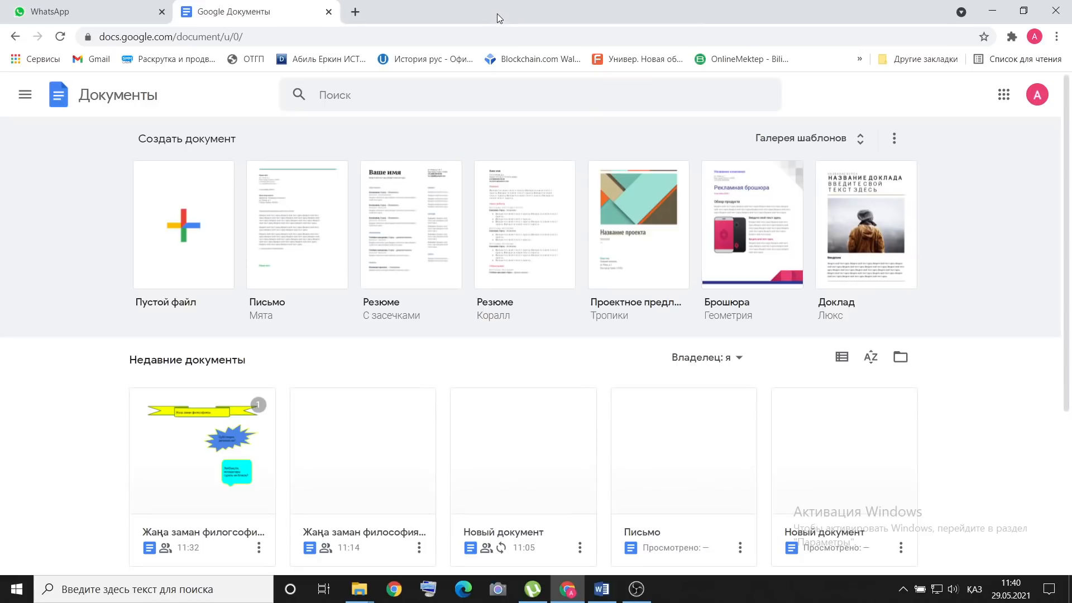
click(209, 205)
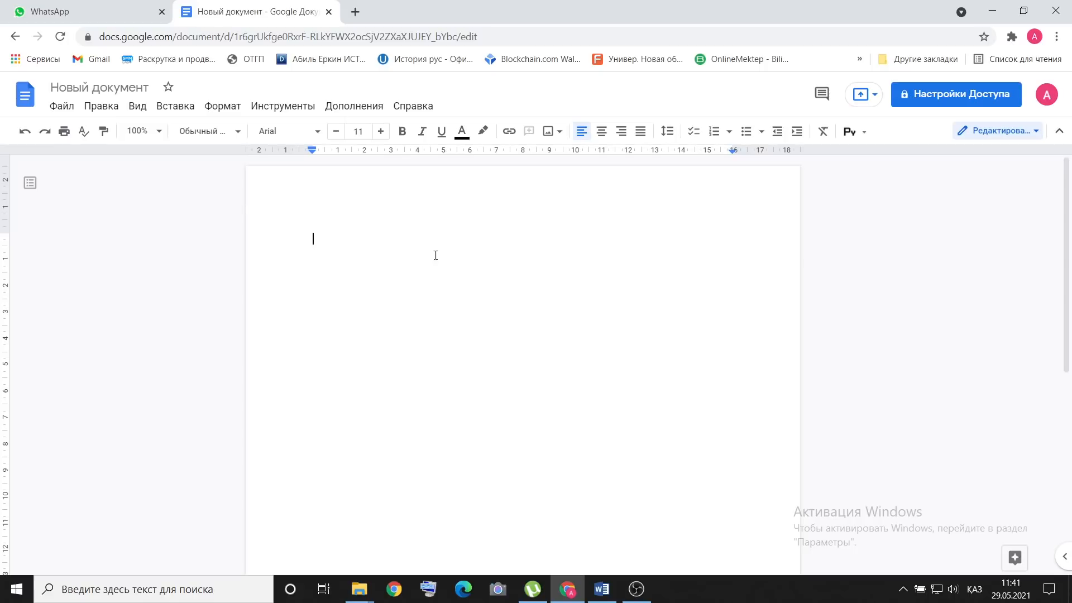
- Look over the blank document from the start of the page to its end
scroll(474, 254, down, 5)
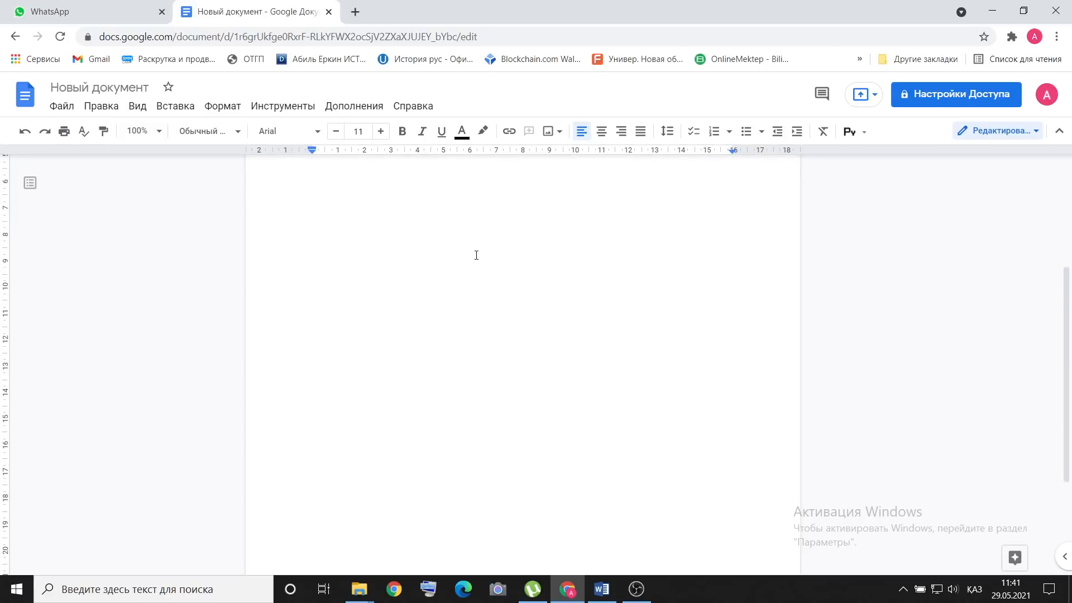
scroll(476, 255, down, 2)
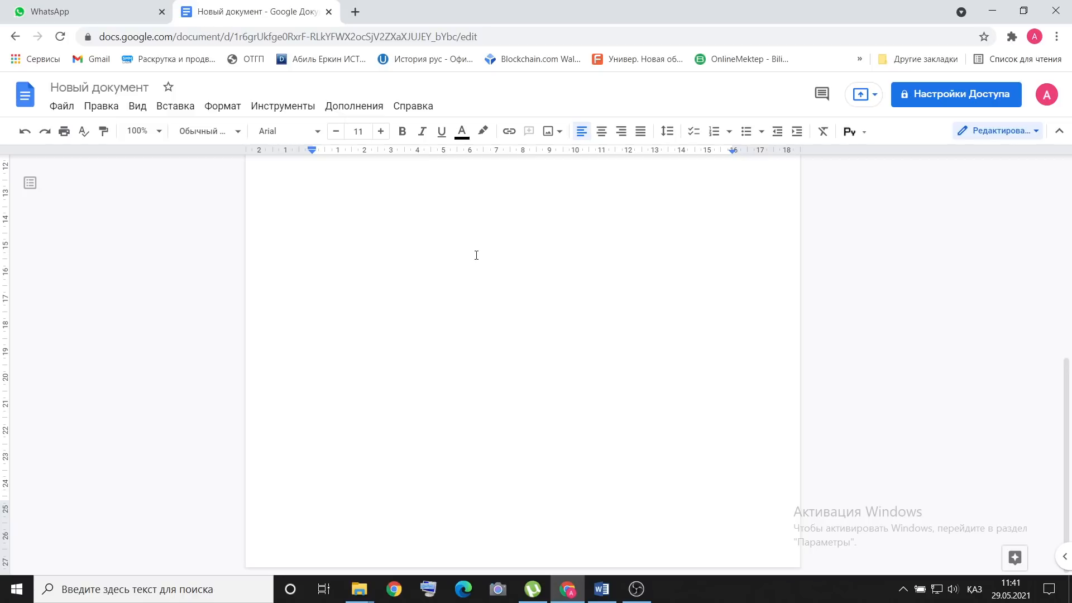
scroll(476, 255, up, 7)
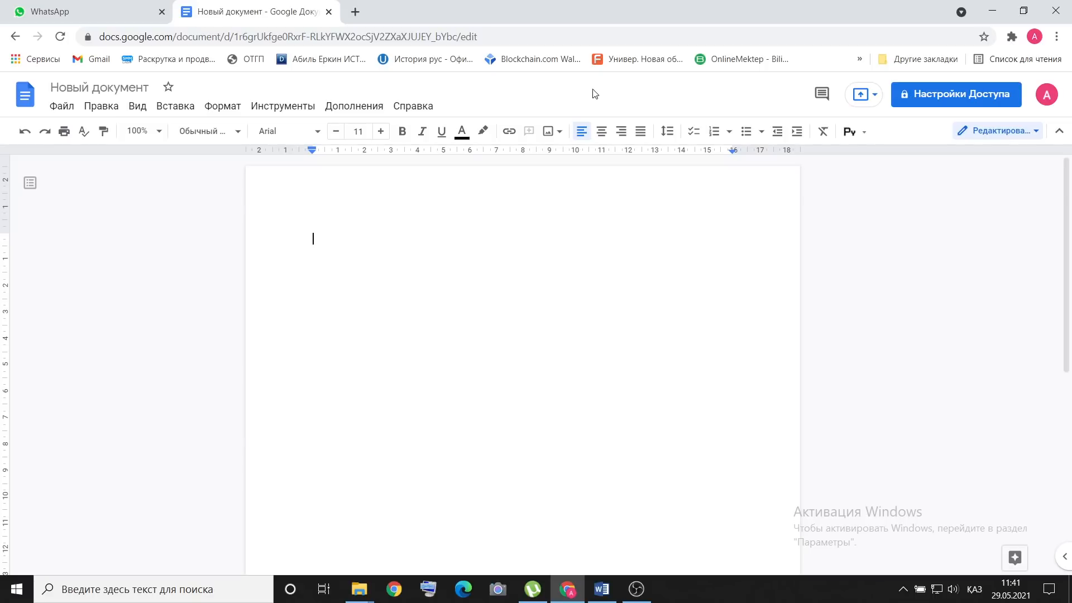
scroll(541, 298, down, 7)
scroll(670, 297, up, 7)
drag(1062, 219, 1063, 364)
scroll(516, 295, up, 5)
scroll(405, 244, down, 6)
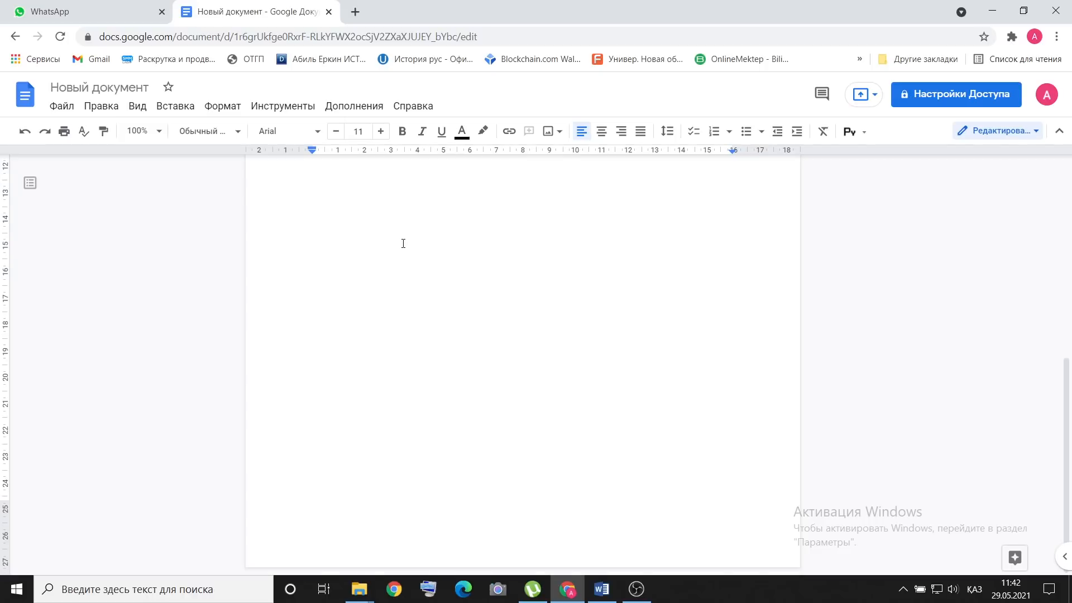
scroll(403, 243, up, 8)
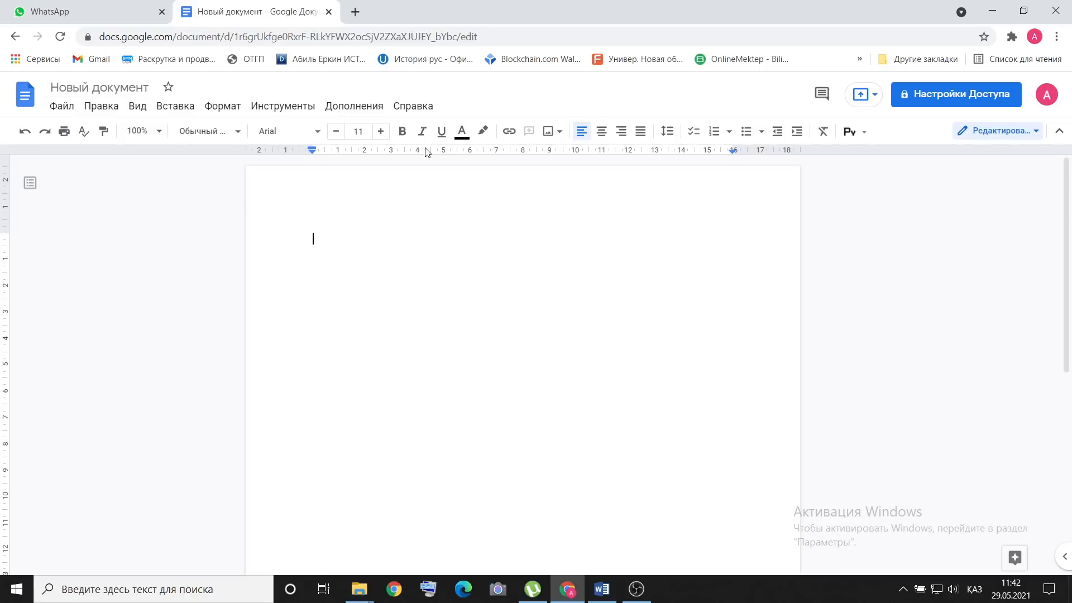
- Start sharing the document and save it under the name "Жаңа заман философиясы"
click(937, 105)
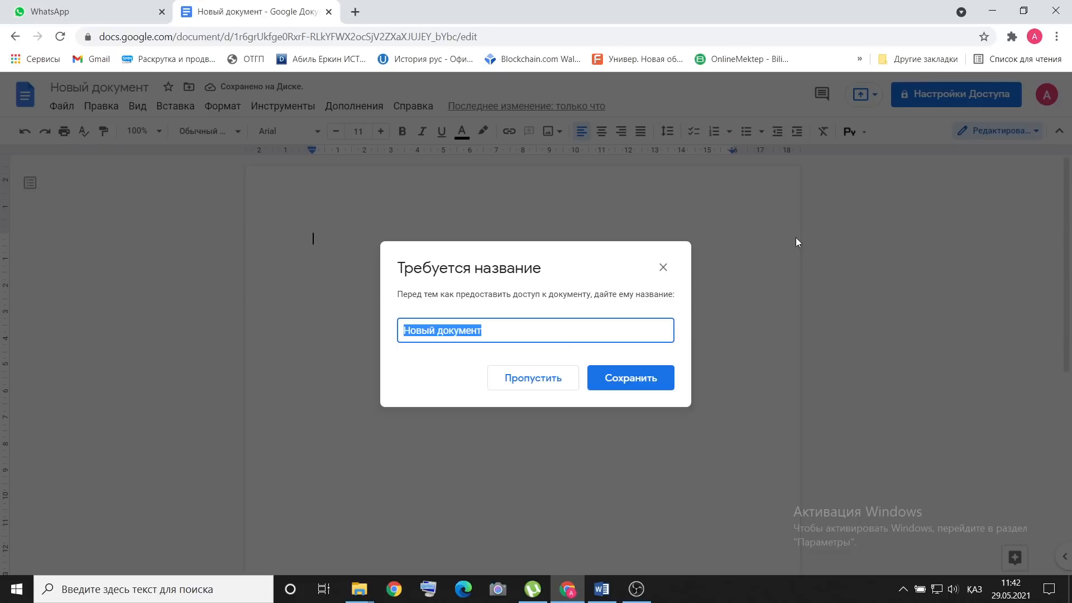
text(Ж)
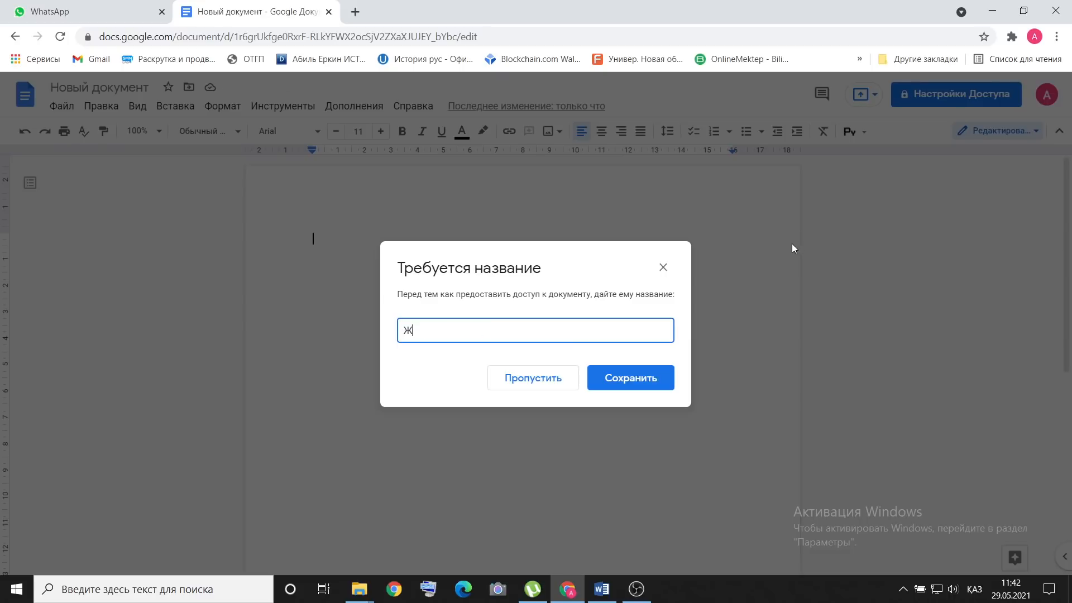
text(аңа заман филос)
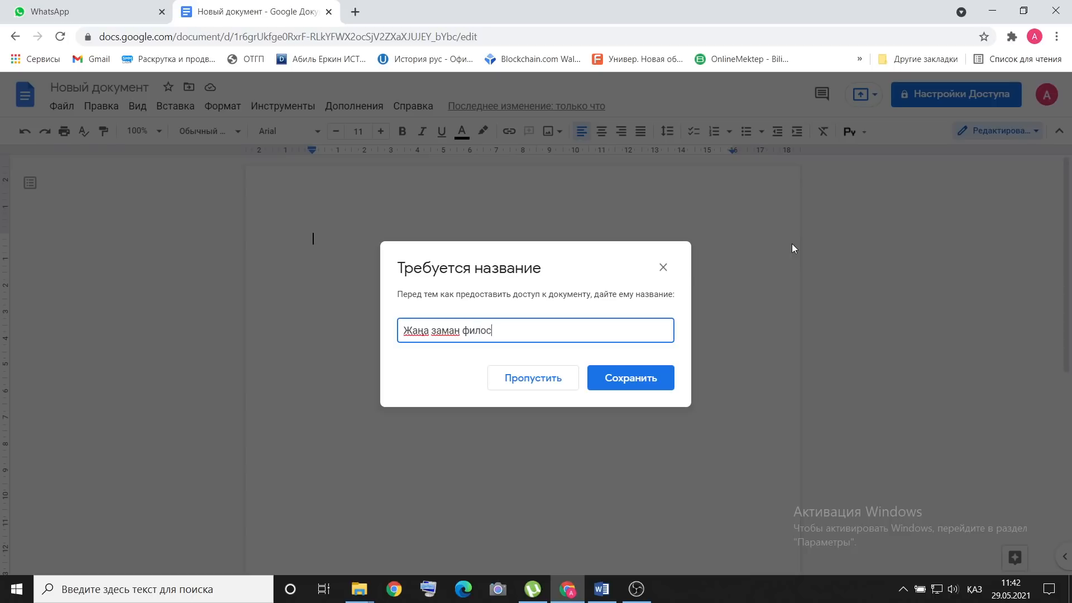
text(офиясы)
click(645, 375)
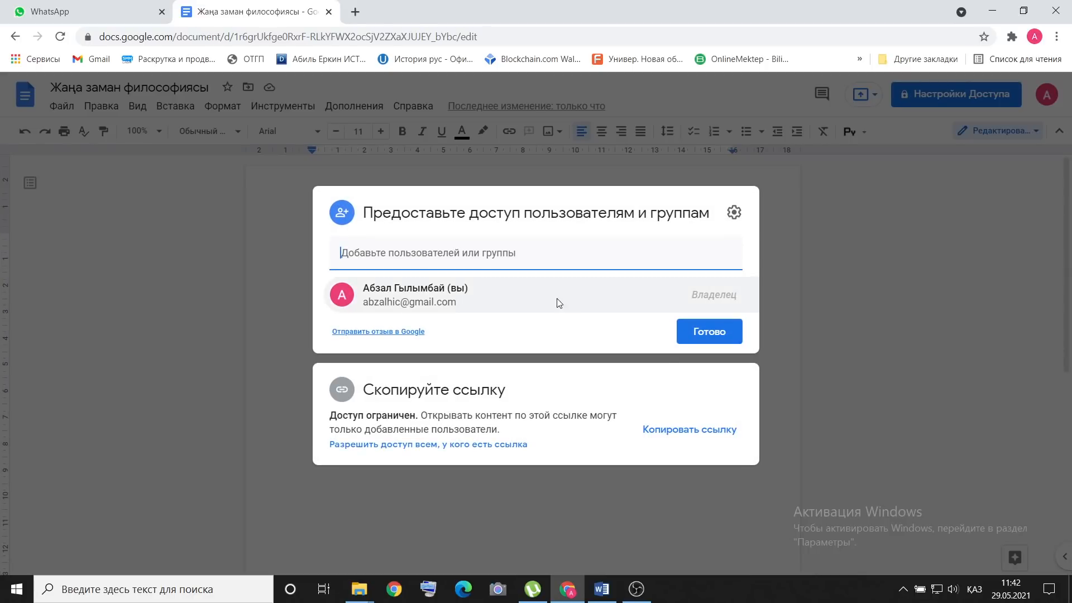
click(475, 257)
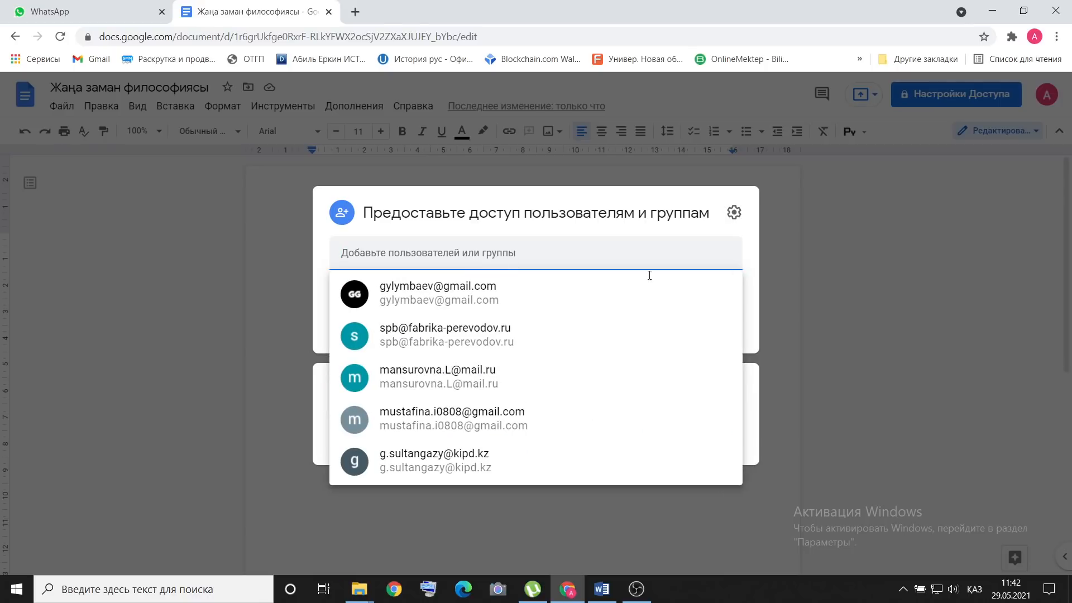
click(892, 332)
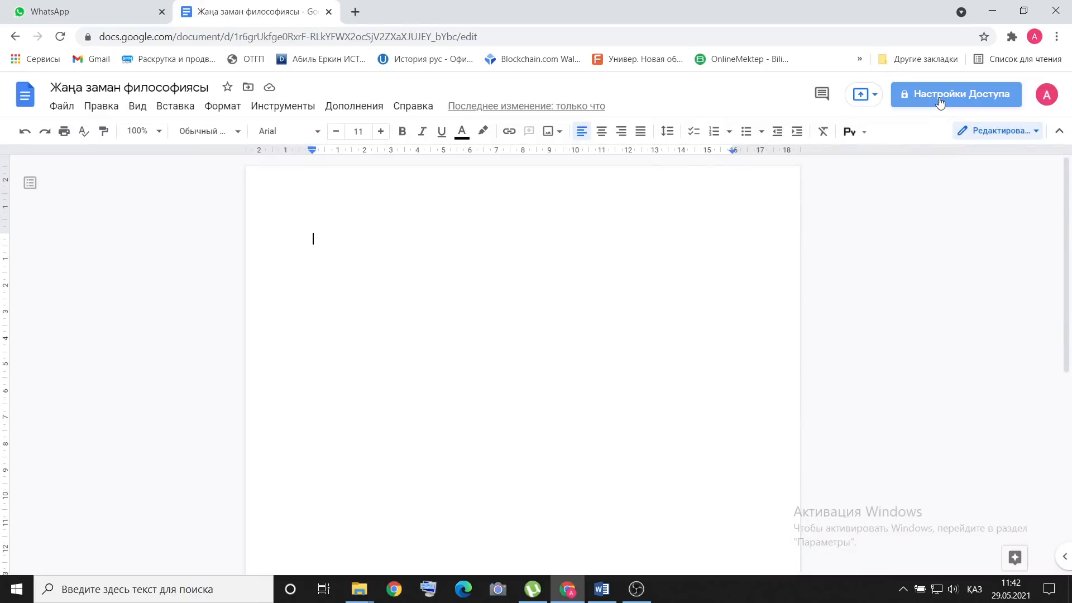
click(939, 102)
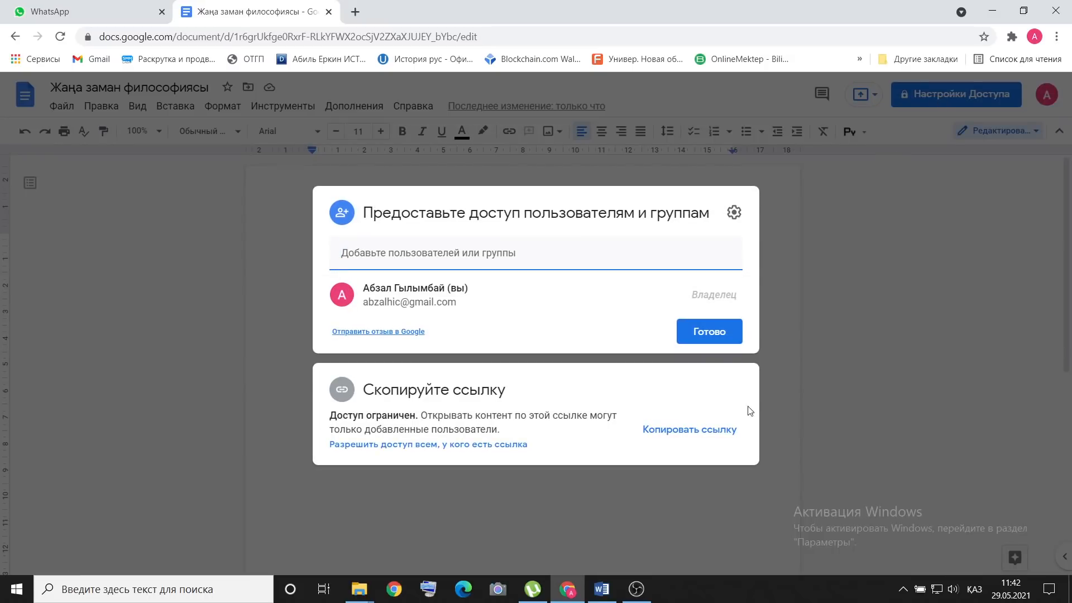
- Allow access for anyone with the link as Редактор, copy the sharing link and finish the sharing settings
click(691, 430)
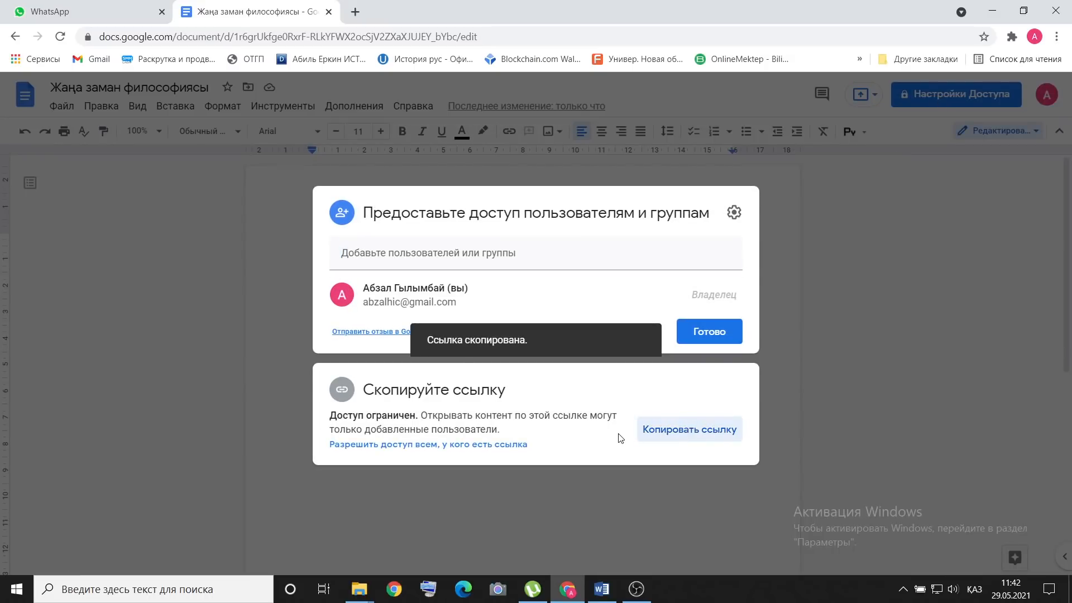
click(508, 447)
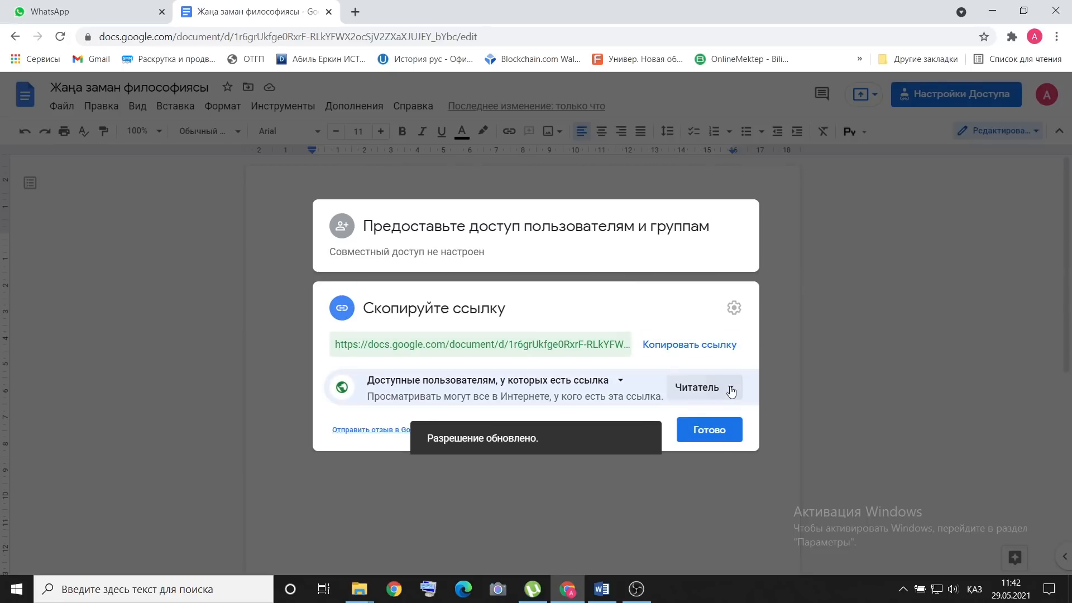
click(731, 391)
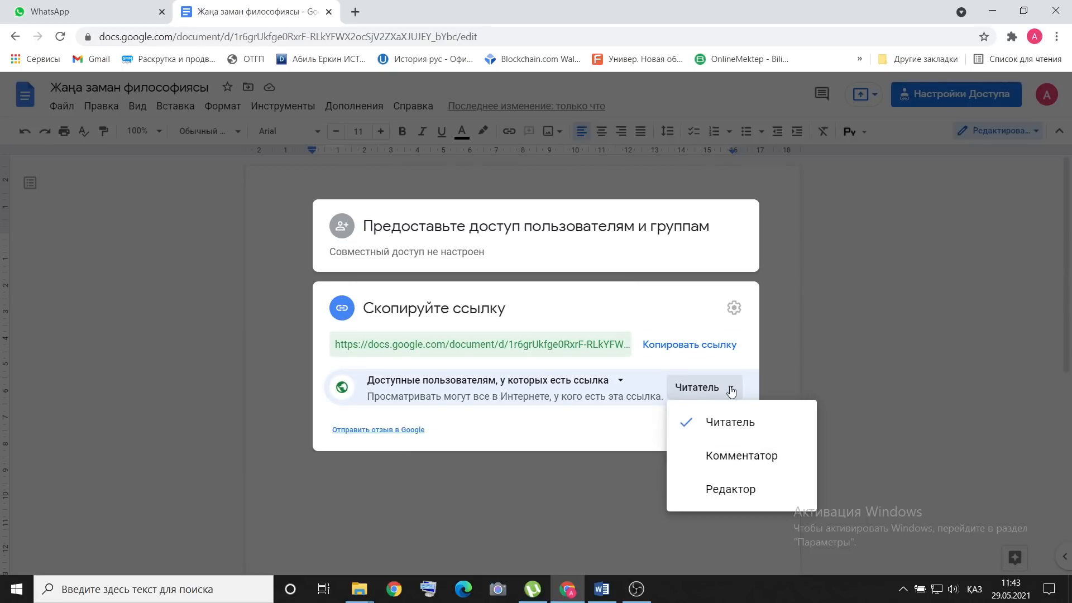
click(717, 490)
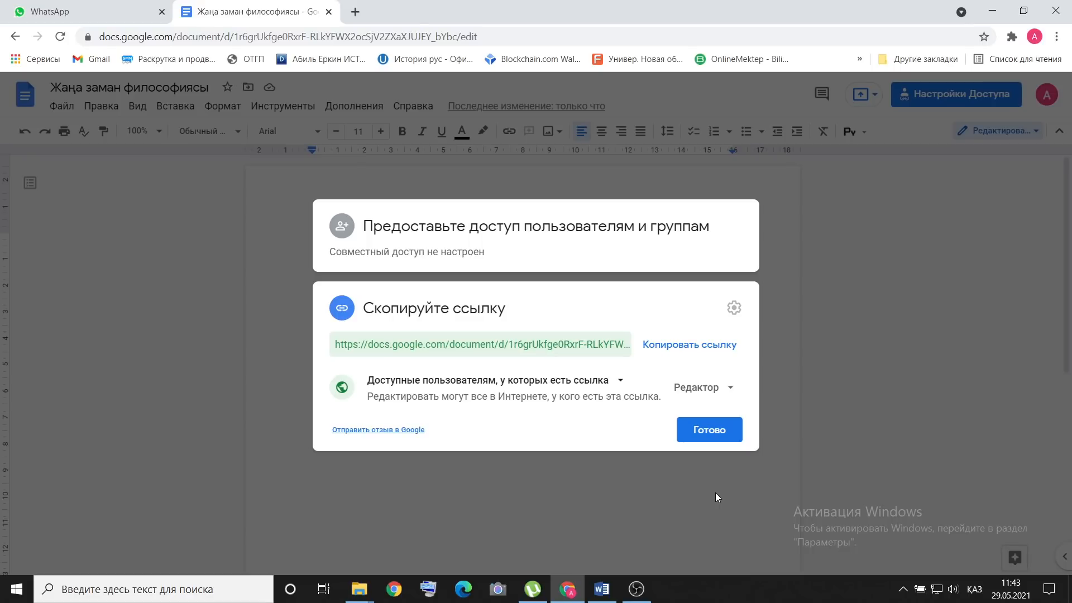
click(698, 348)
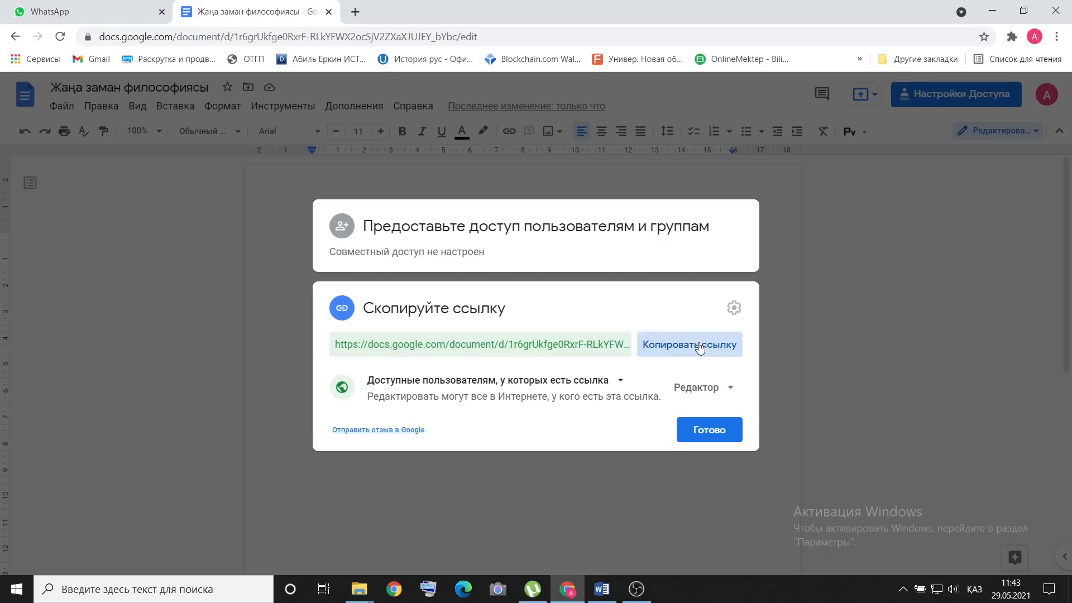
click(710, 433)
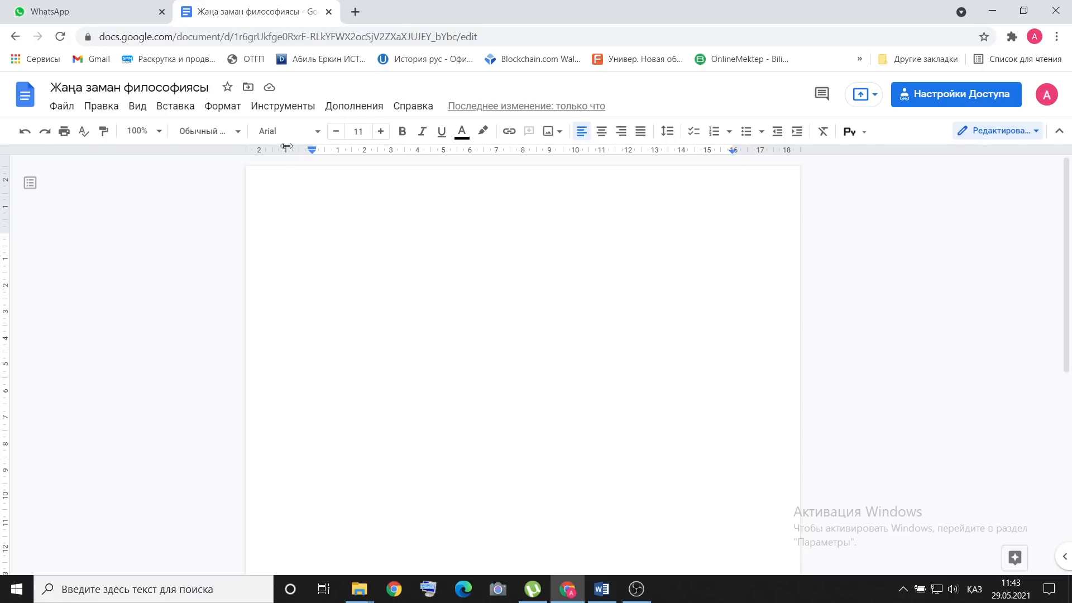
- Turn on voice typing in Russian and dictate a line of text into the document
click(283, 108)
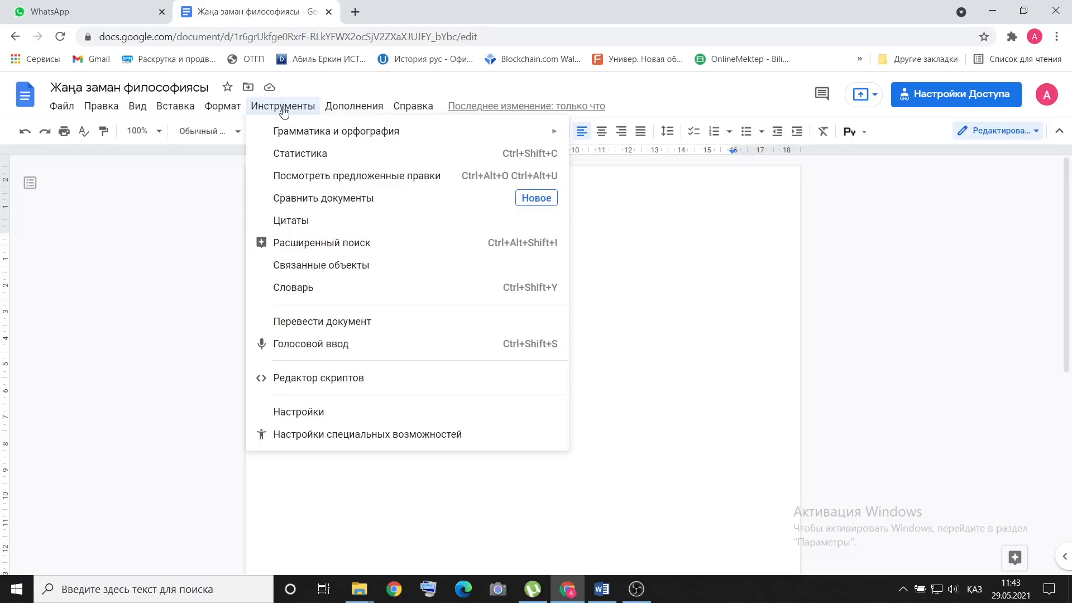
click(316, 351)
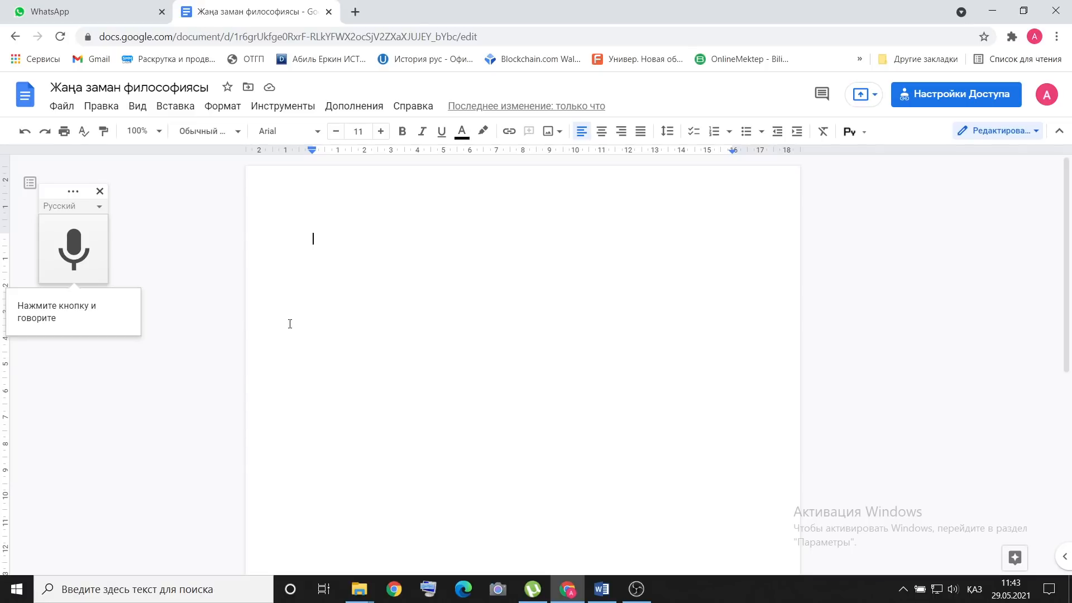
click(74, 249)
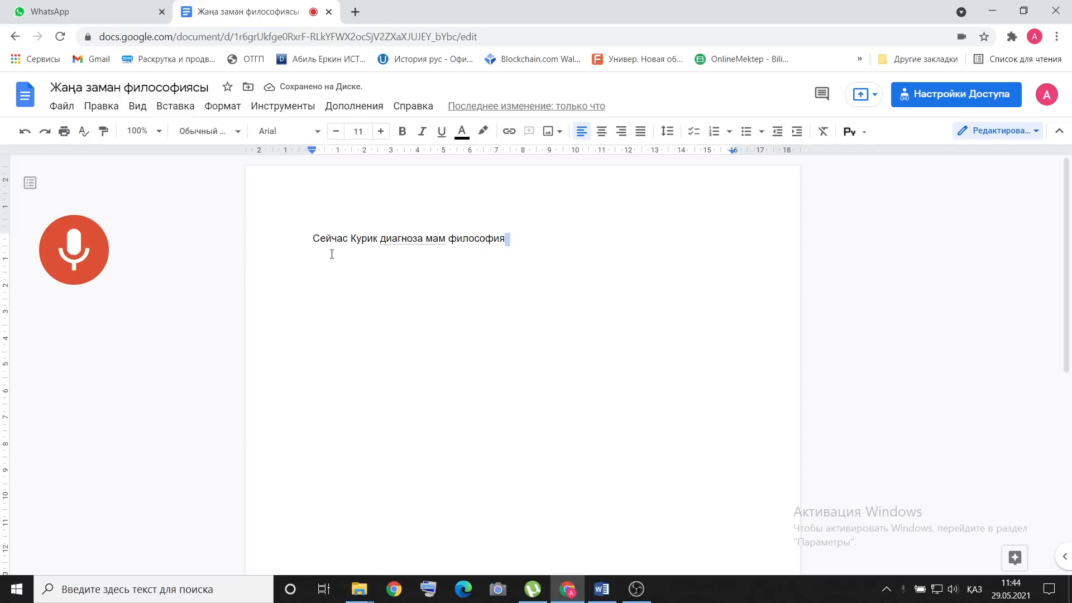
- Delete all the dictated text from the document
key(ctrl+a)
key(BackSpace)
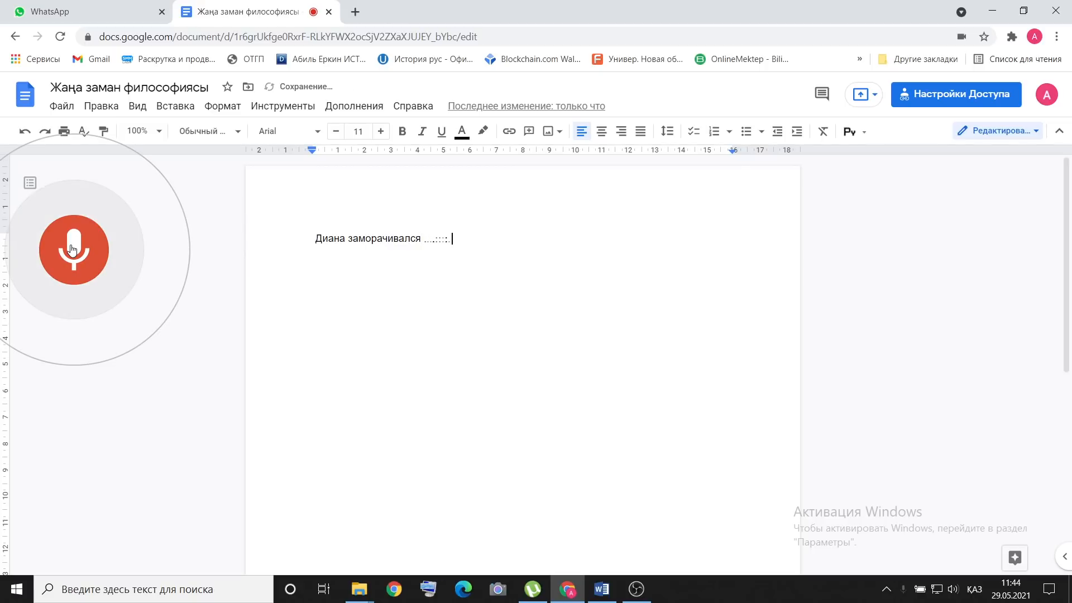
- Delete the dictated line from the document and stop the voice recording
drag(481, 242, 297, 240)
key(BackSpace)
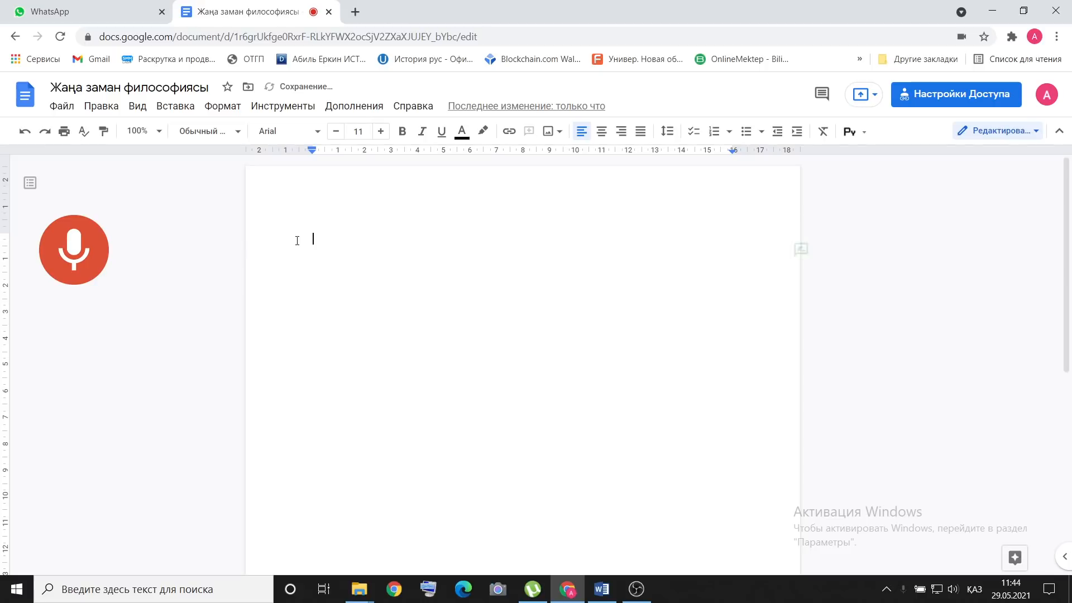
click(70, 252)
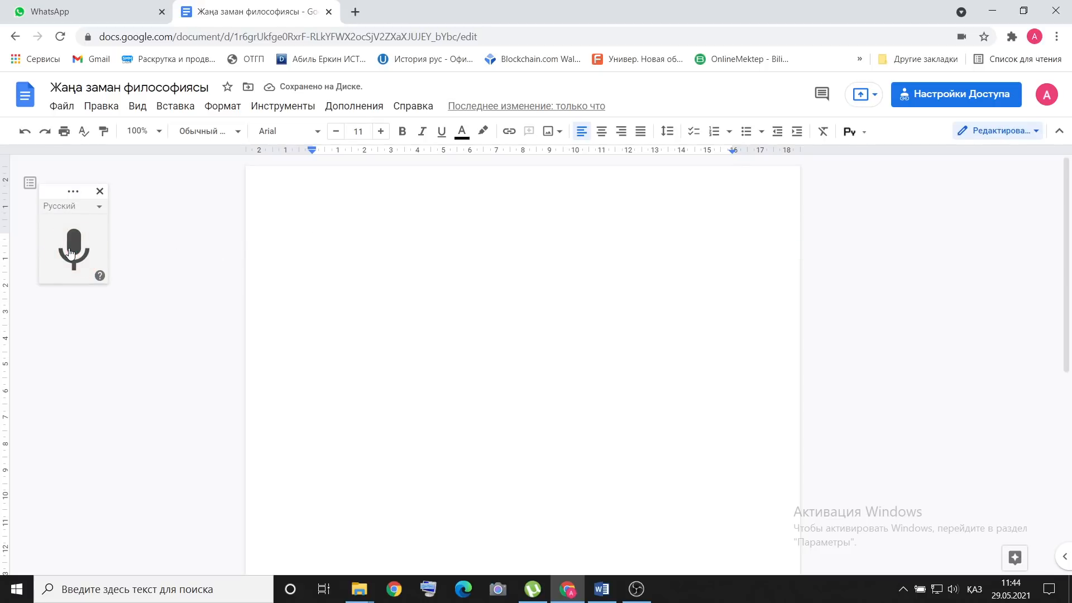
- Dictate another line of Russian text into the document by voice, and delete it
click(77, 251)
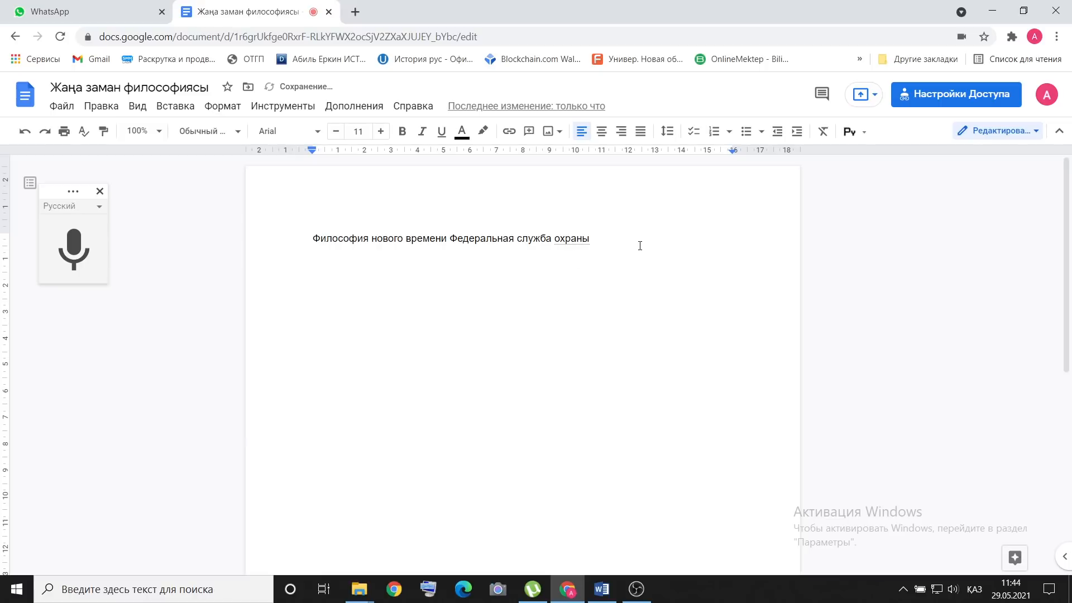
drag(608, 251, 286, 249)
key(BackSpace)
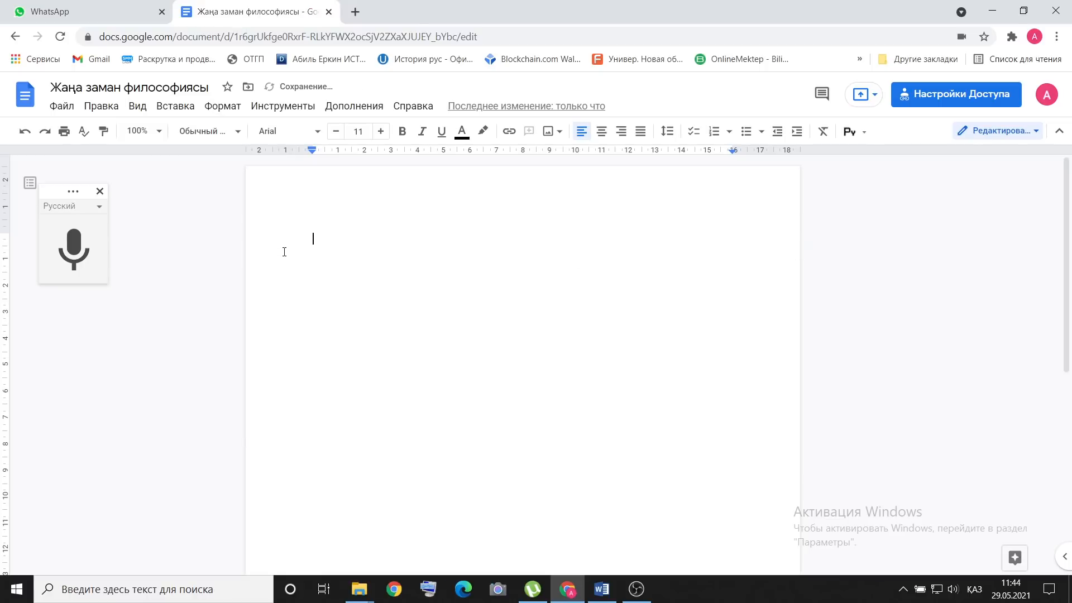
- Close voice typing and start a new drawing in the document
click(101, 192)
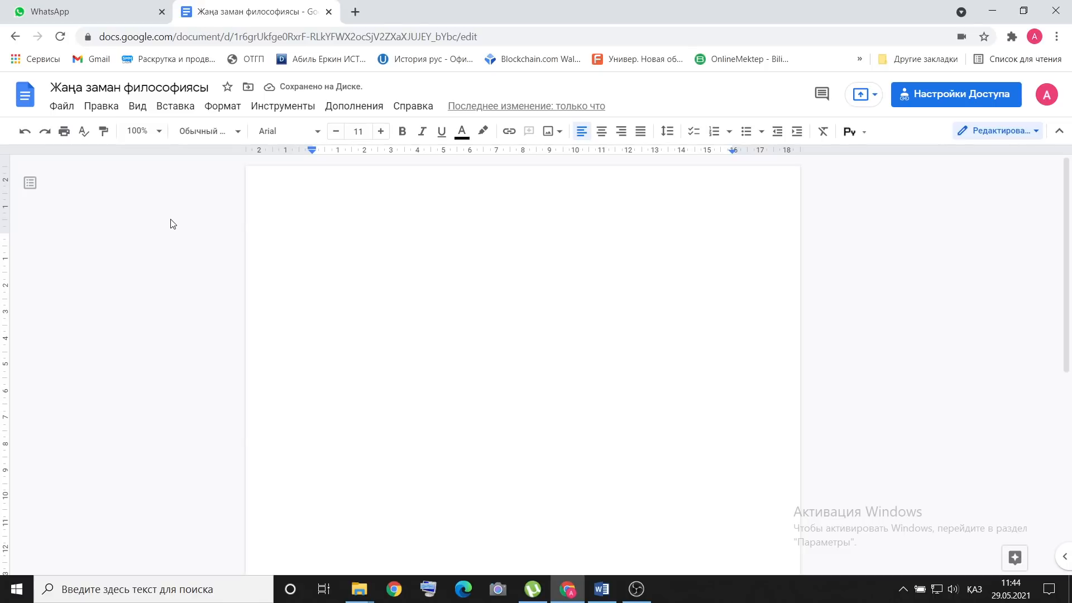
click(175, 106)
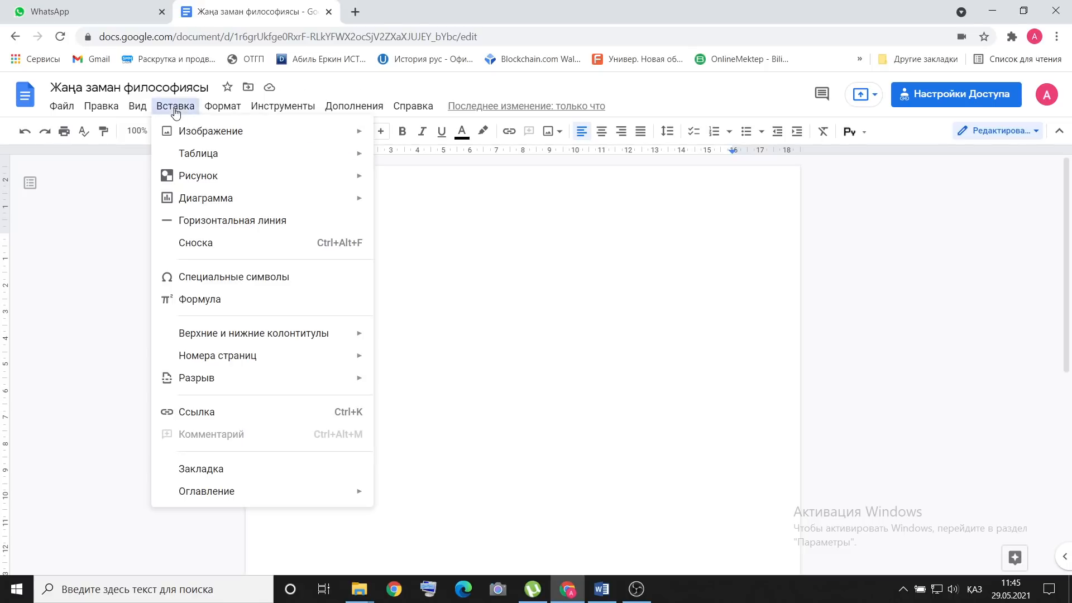
mouse_move(190, 179)
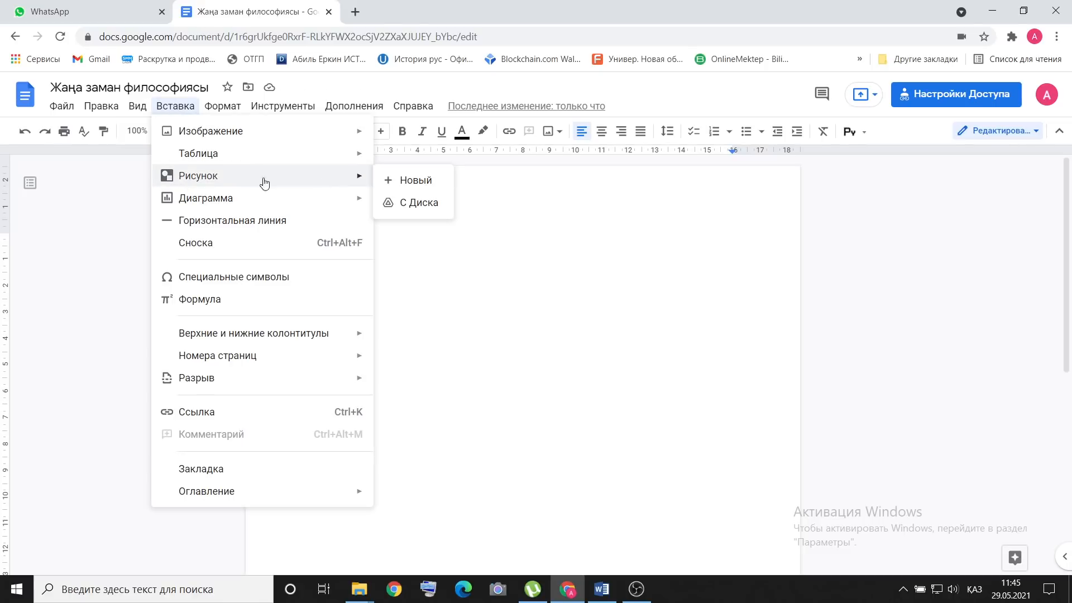
click(403, 186)
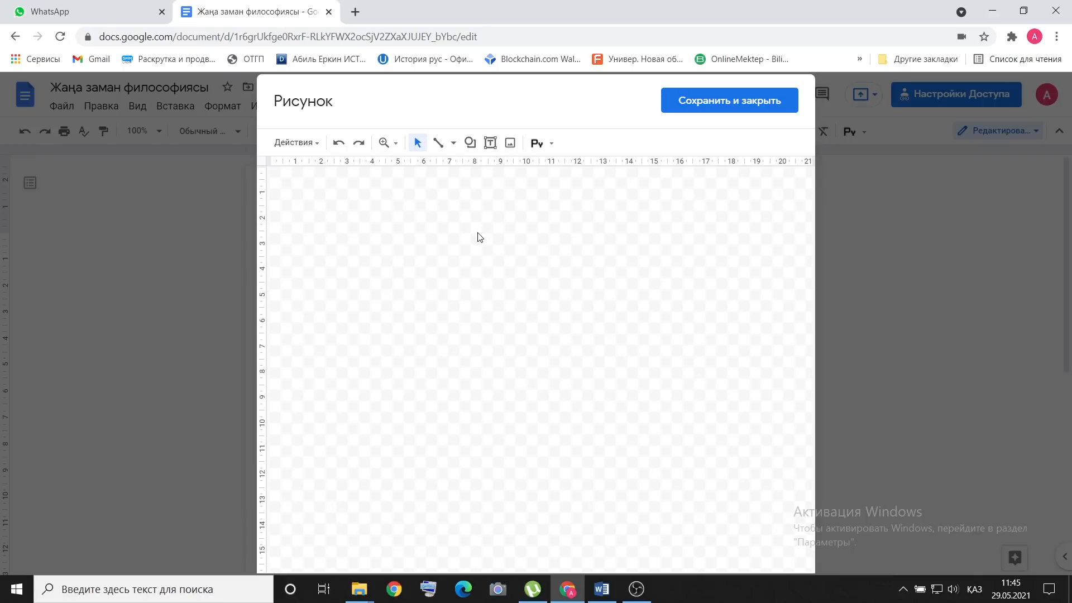
click(471, 144)
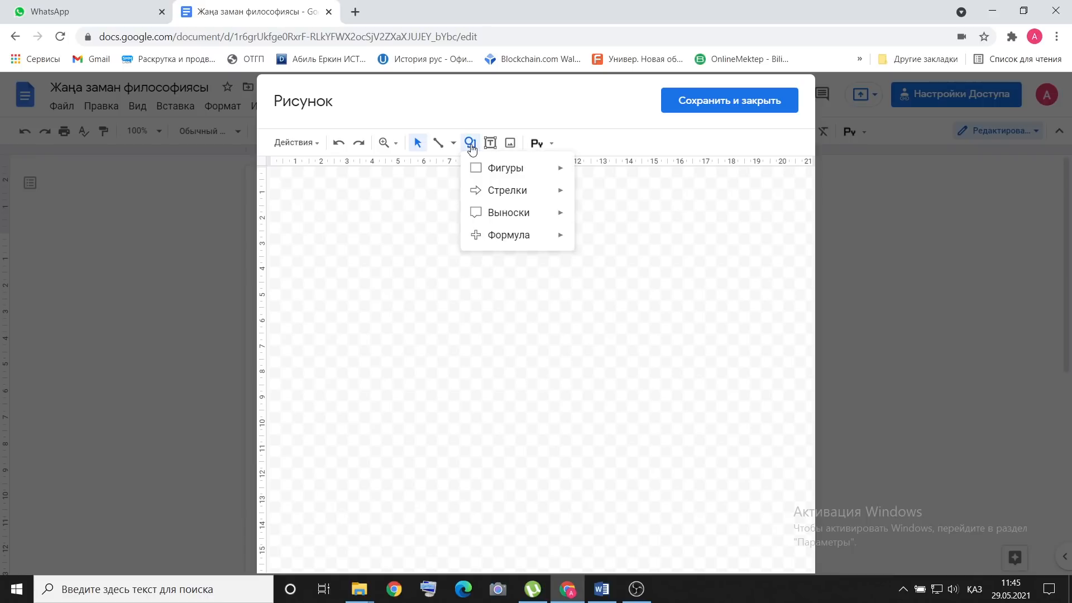
mouse_move(486, 170)
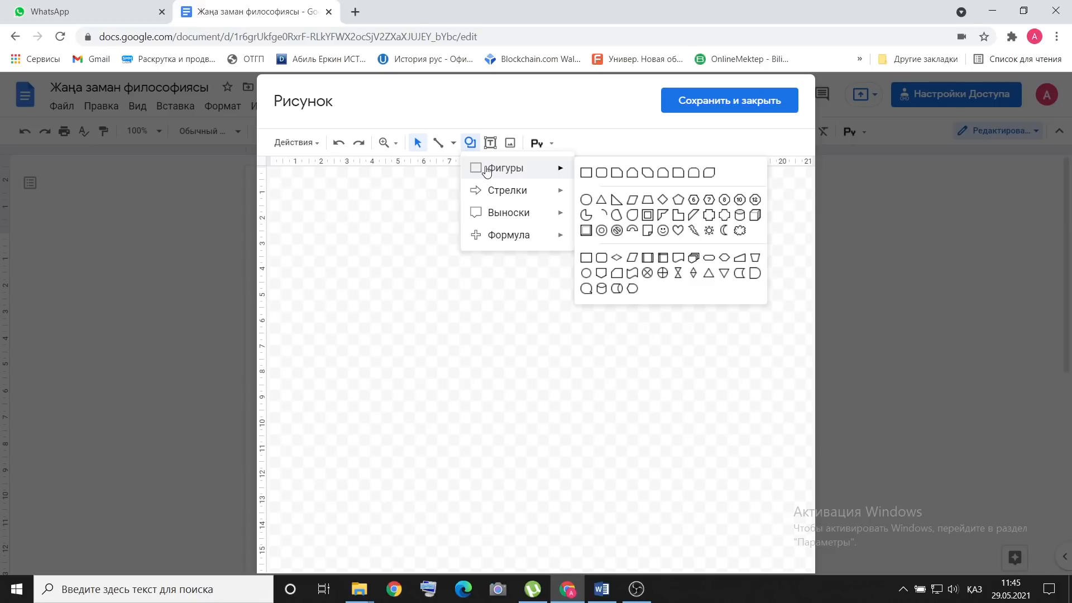
mouse_move(502, 219)
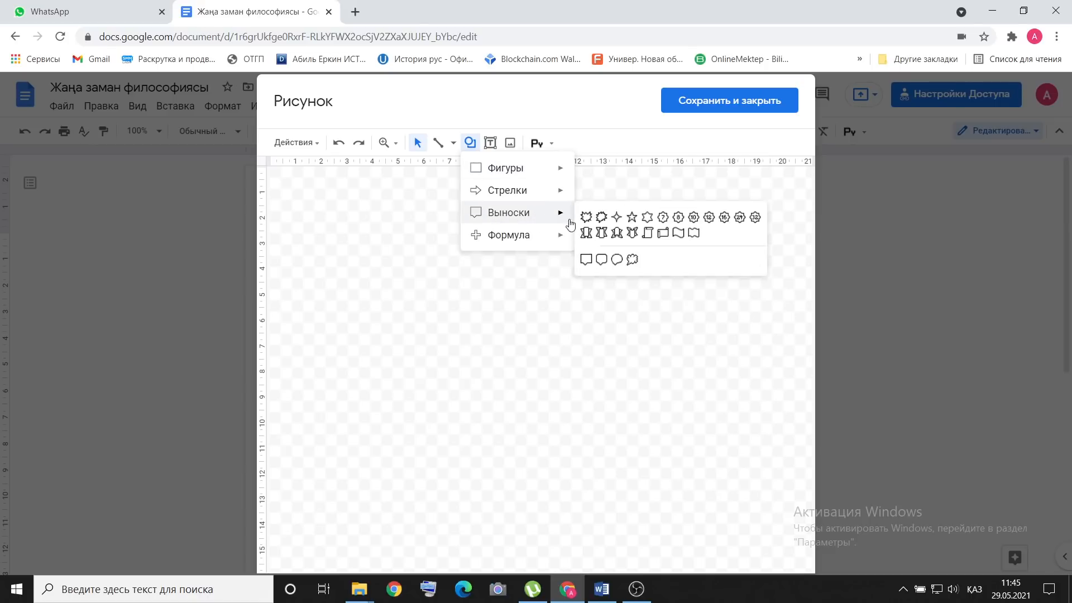
click(600, 231)
mouse_move(339, 198)
mouse_down()
mouse_move(605, 258)
mouse_move(734, 268)
mouse_up()
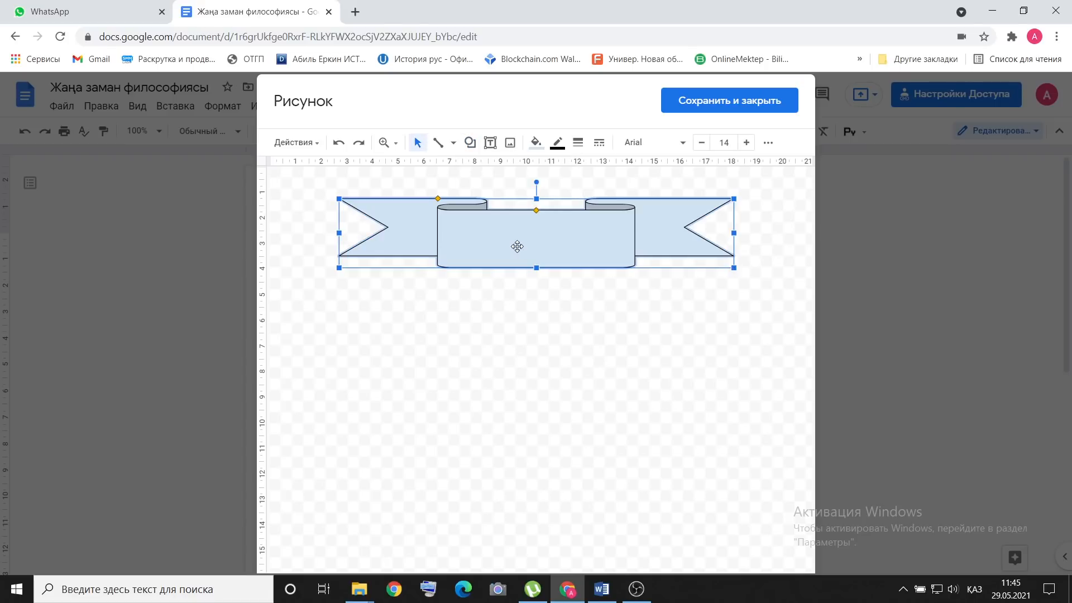
click(724, 167)
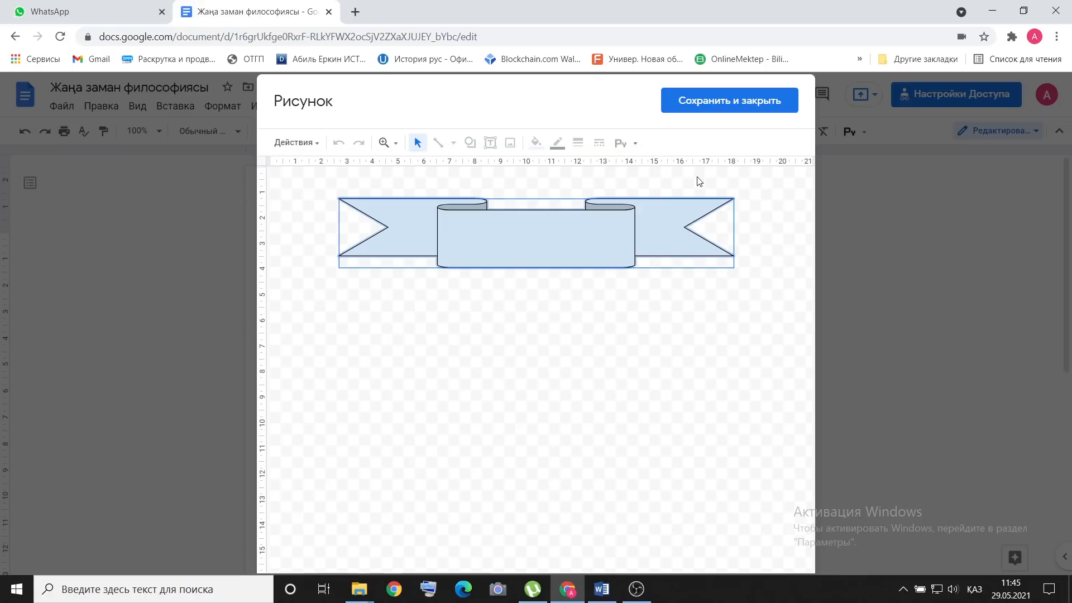
- Draw a downward-folded ribbon banner about 16 cm wide and 1.4 cm high across the upper part of the drawing canvas
click(470, 142)
mouse_move(499, 213)
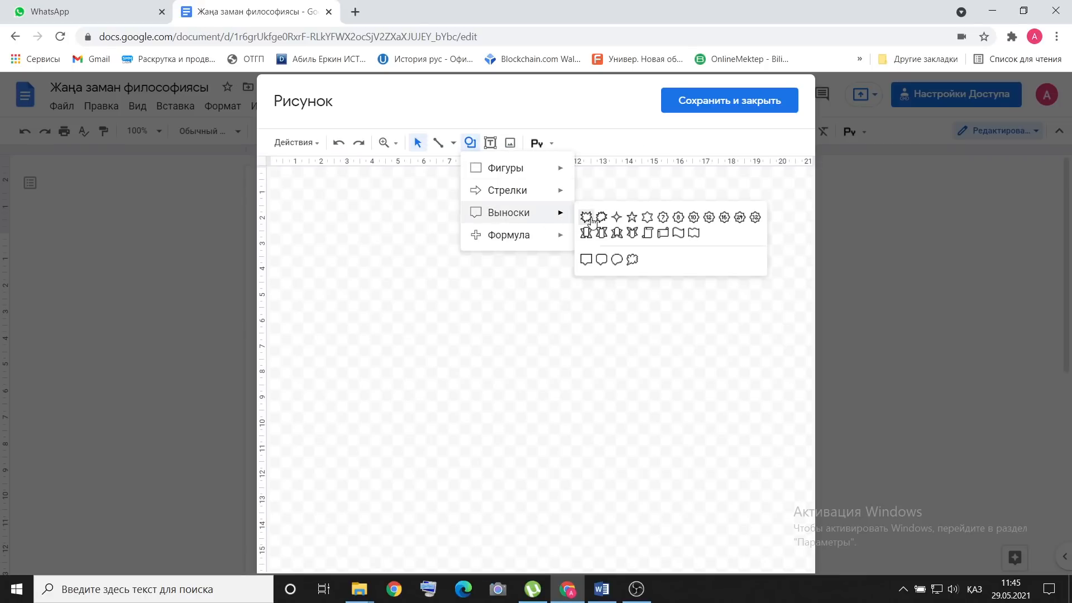
click(601, 232)
drag(333, 204, 743, 240)
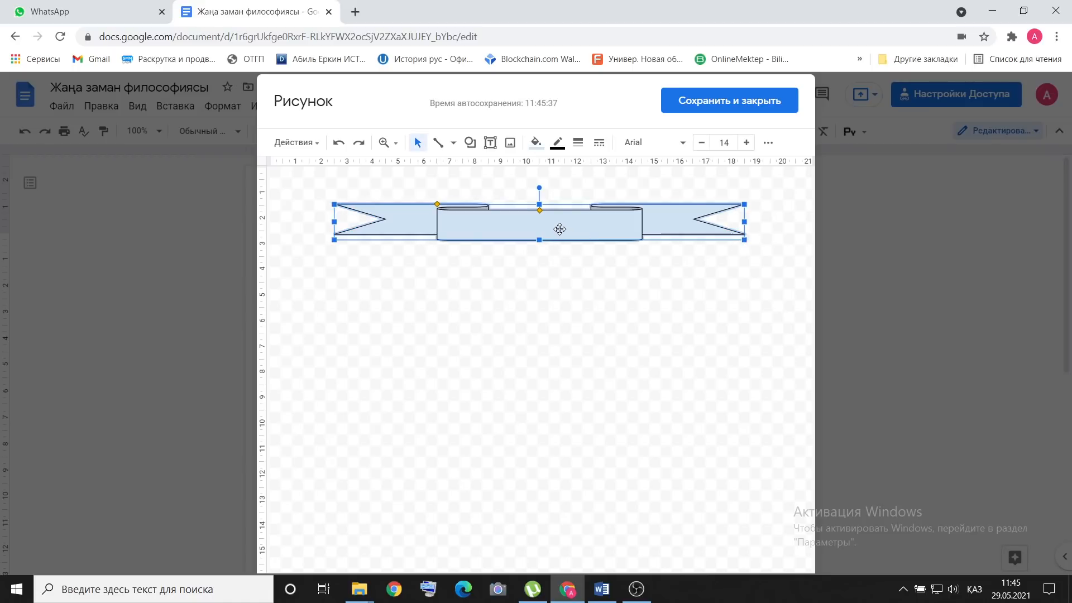
- Give the ribbon banner a bright yellow fill and a solid dark red outline 3 pixels thick
click(537, 147)
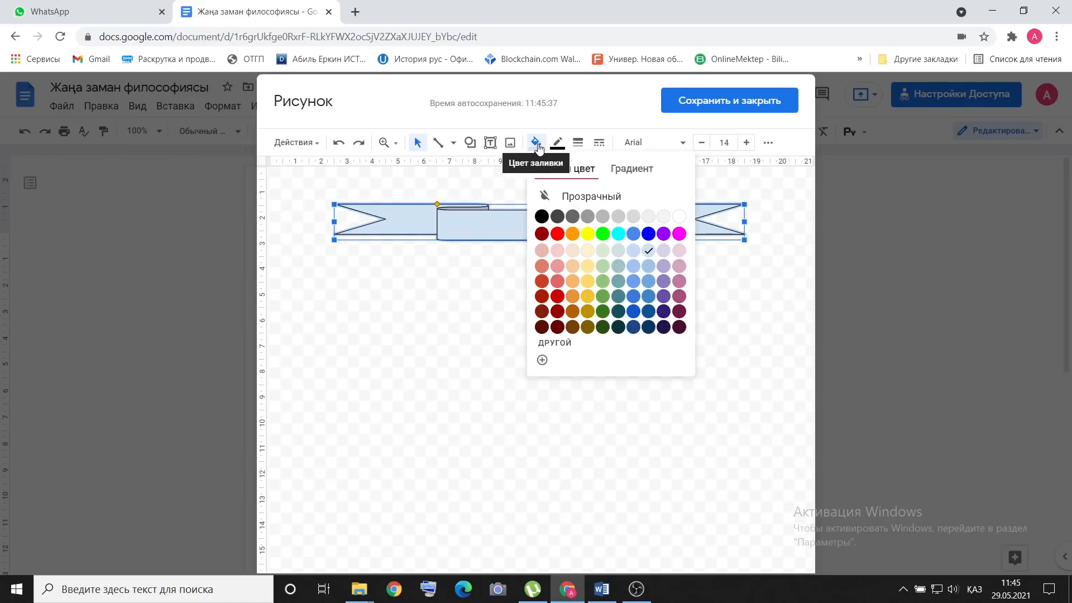
click(586, 233)
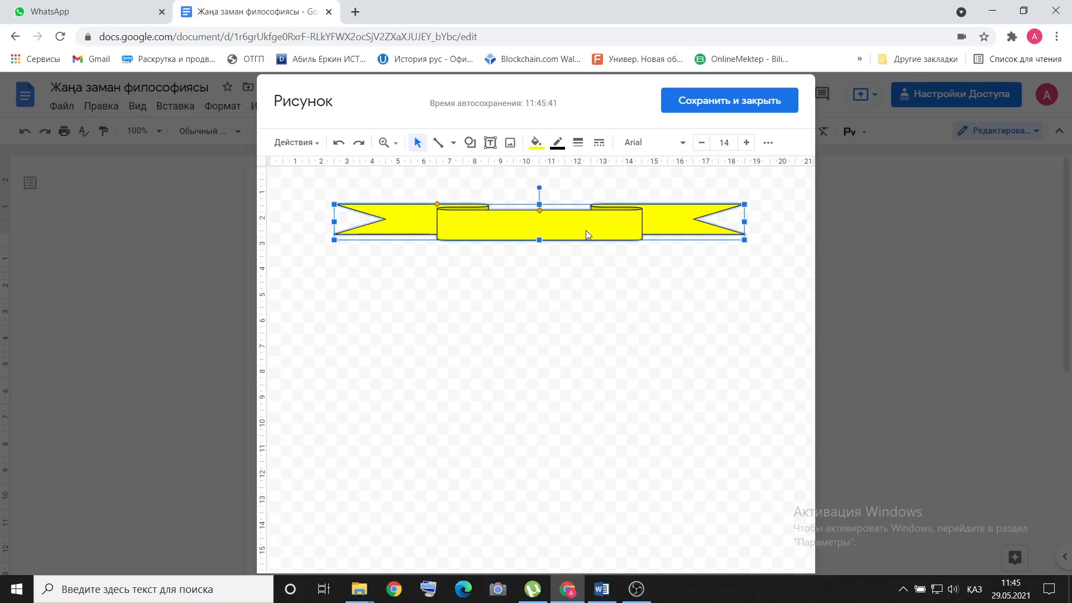
click(559, 145)
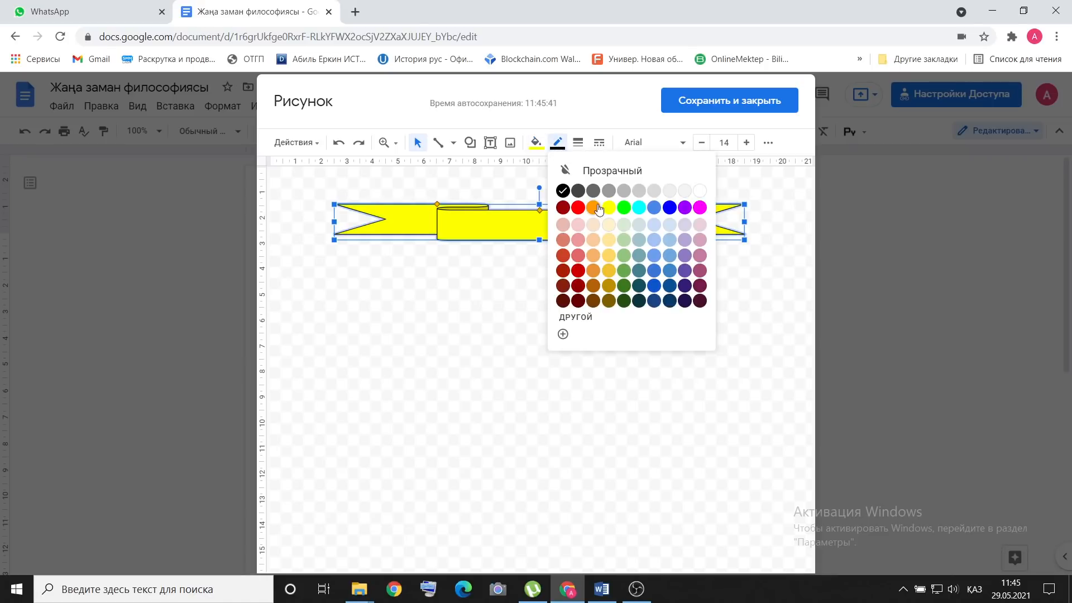
click(579, 273)
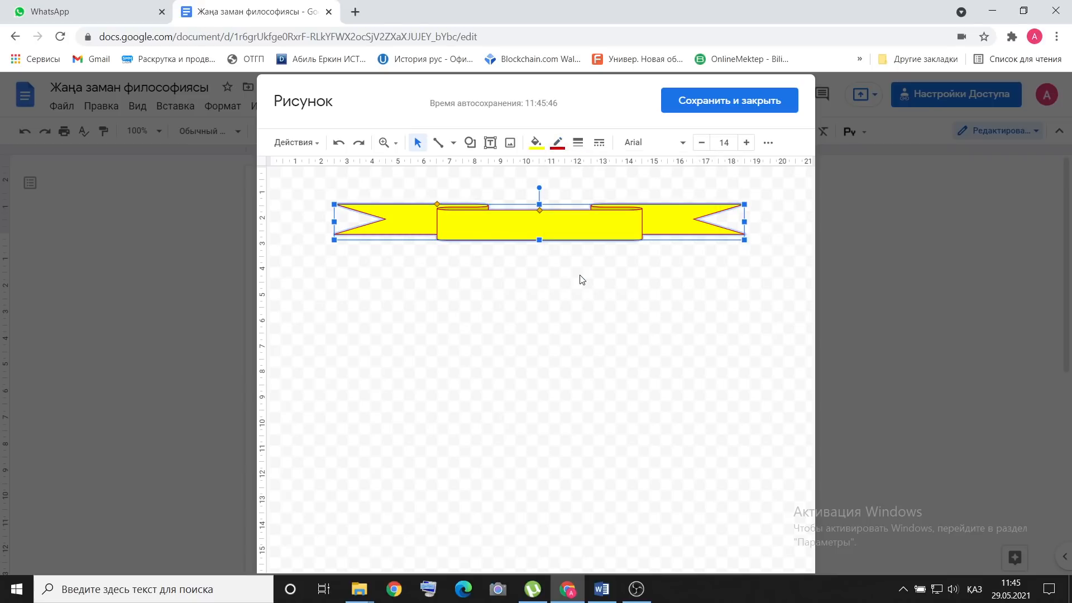
click(582, 146)
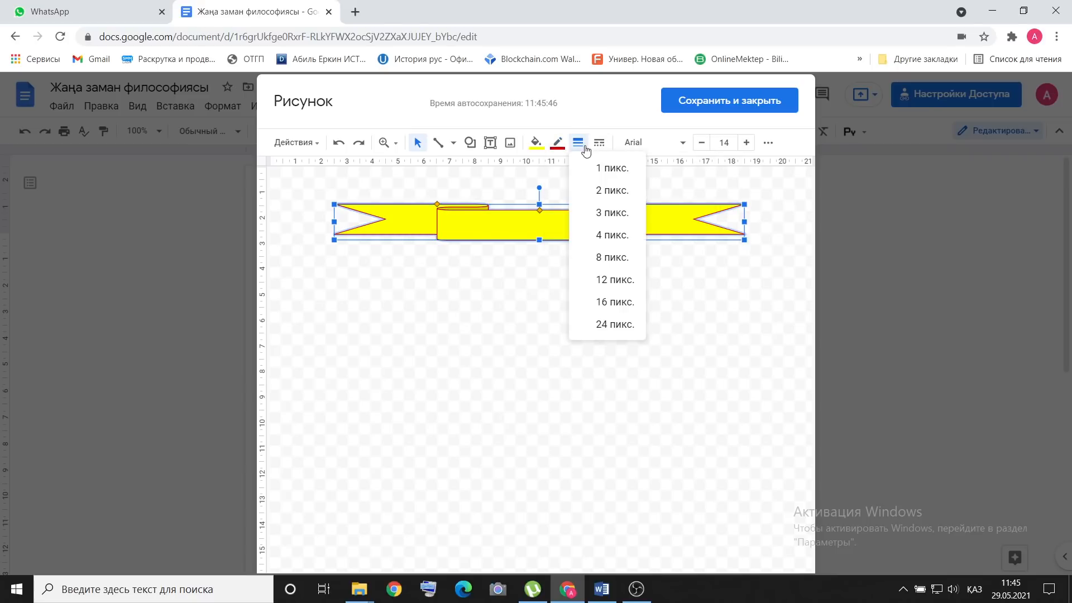
click(604, 212)
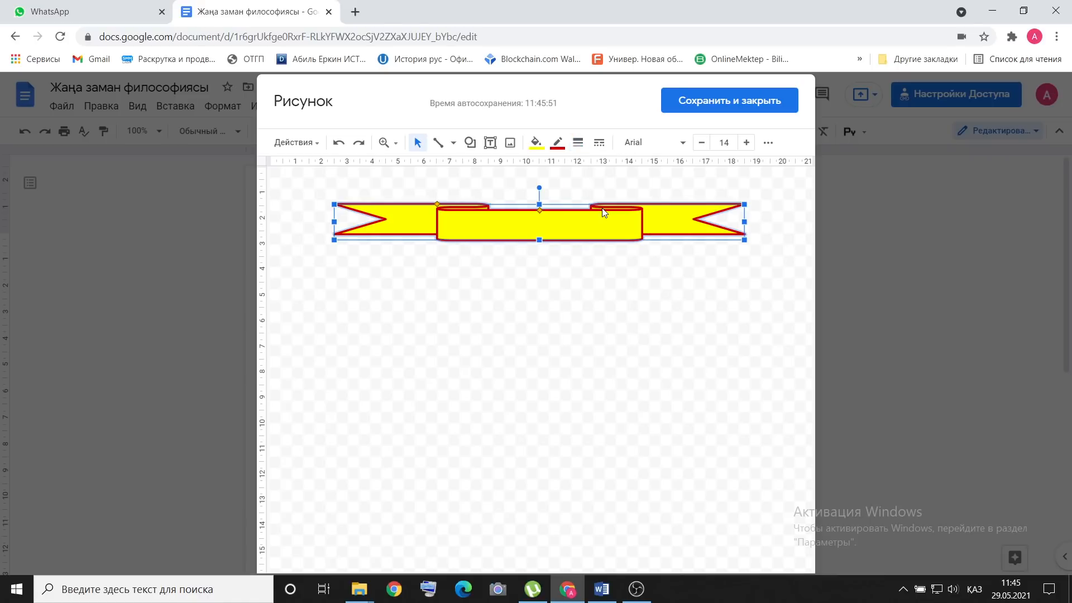
click(599, 143)
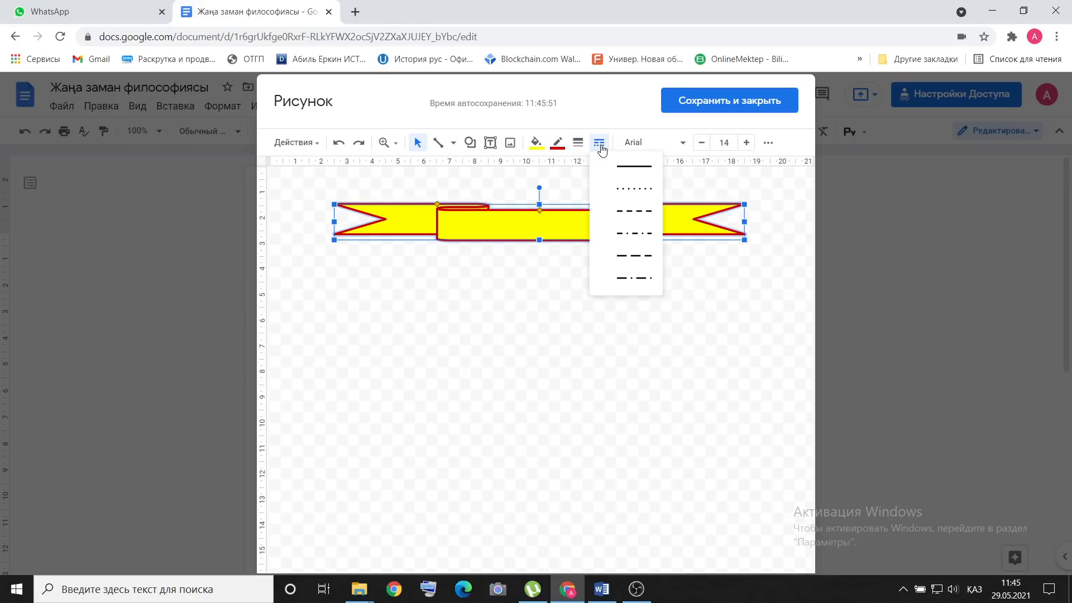
click(628, 168)
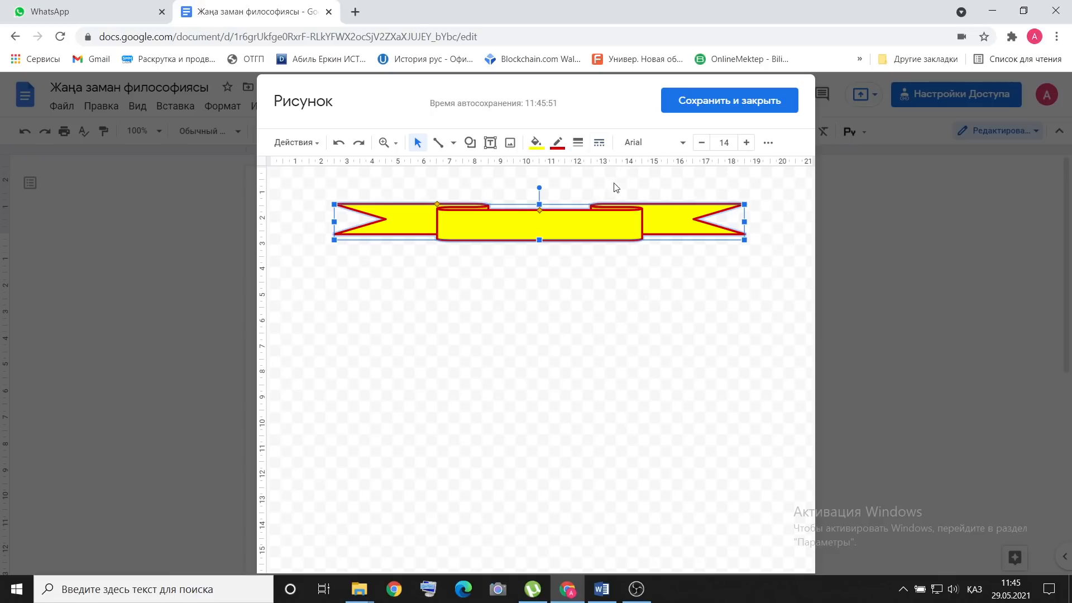
- Add the text "Жаңа заман философиясы" inside the ribbon banner
double_click(528, 226)
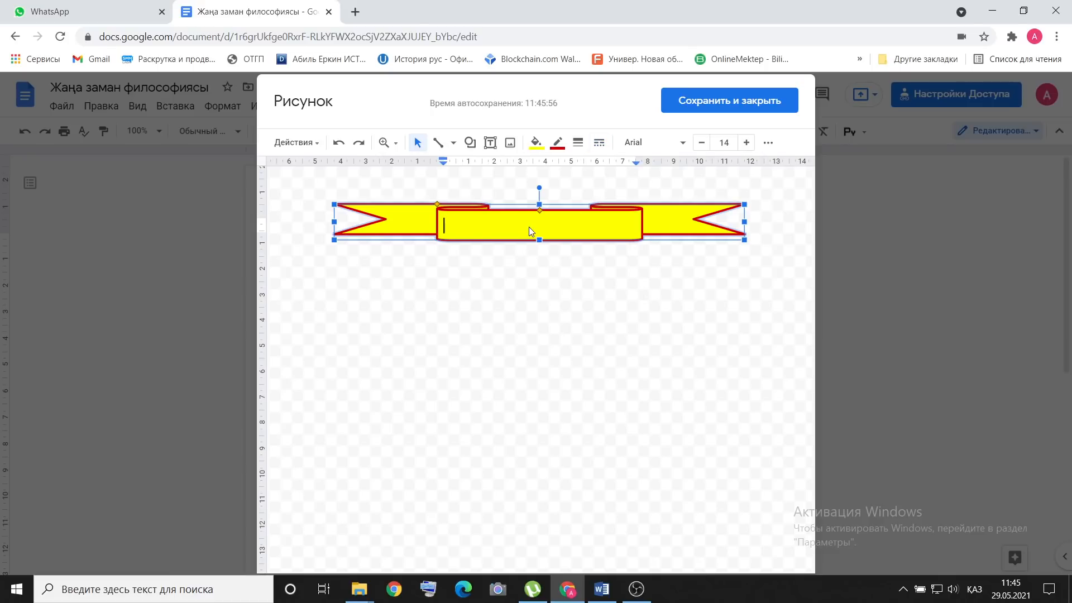
text(Жаңа заман философиясы)
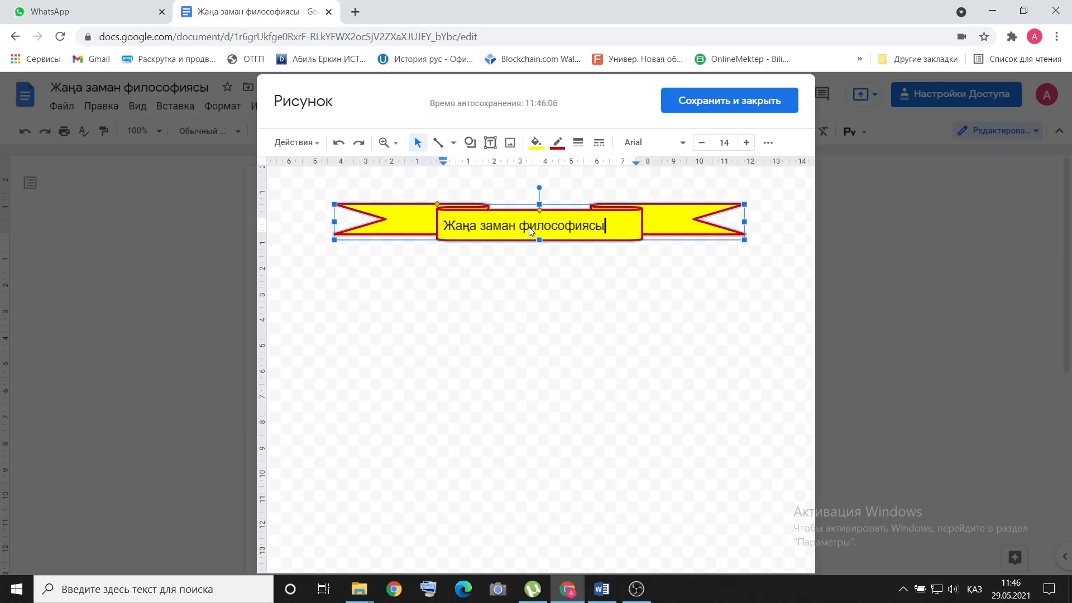
click(564, 341)
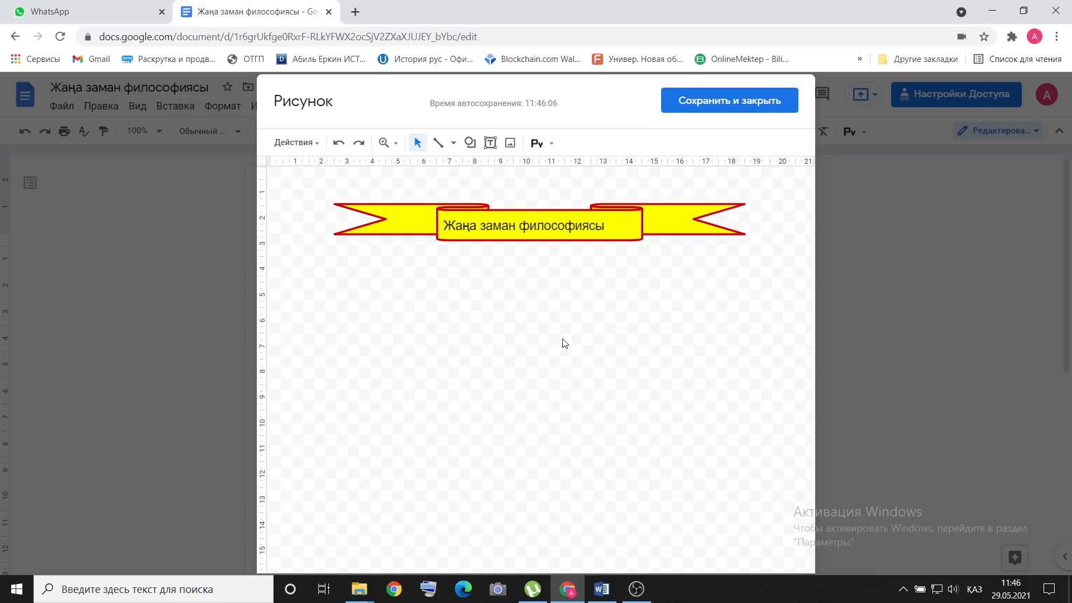
click(529, 226)
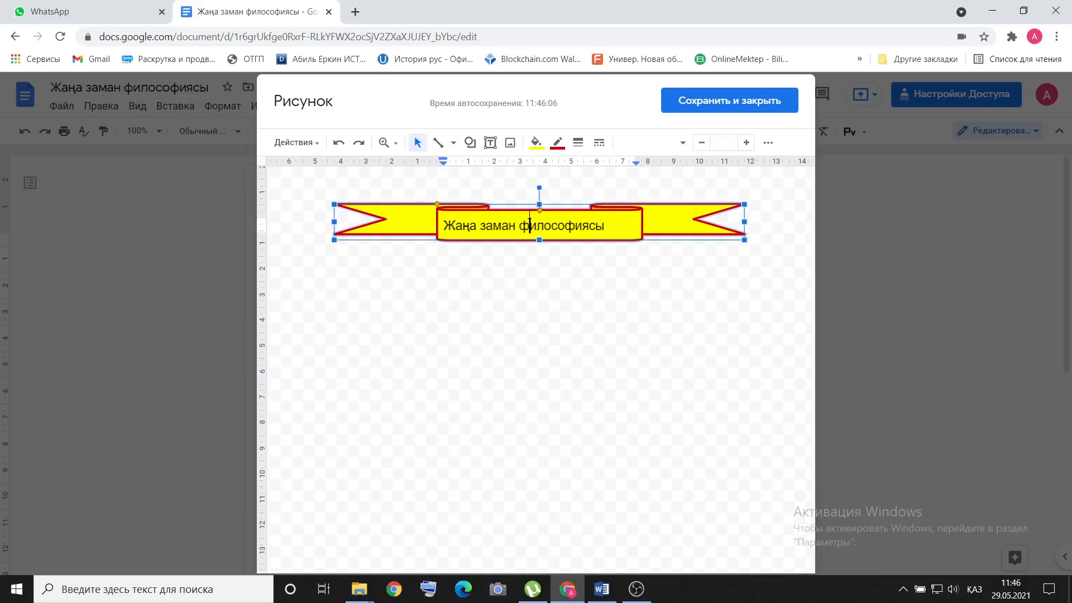
- Draw an irregular explosion shape about 10.5 by 5 cm below the banner, towards the right, and fill it with medium green
click(469, 143)
mouse_move(518, 211)
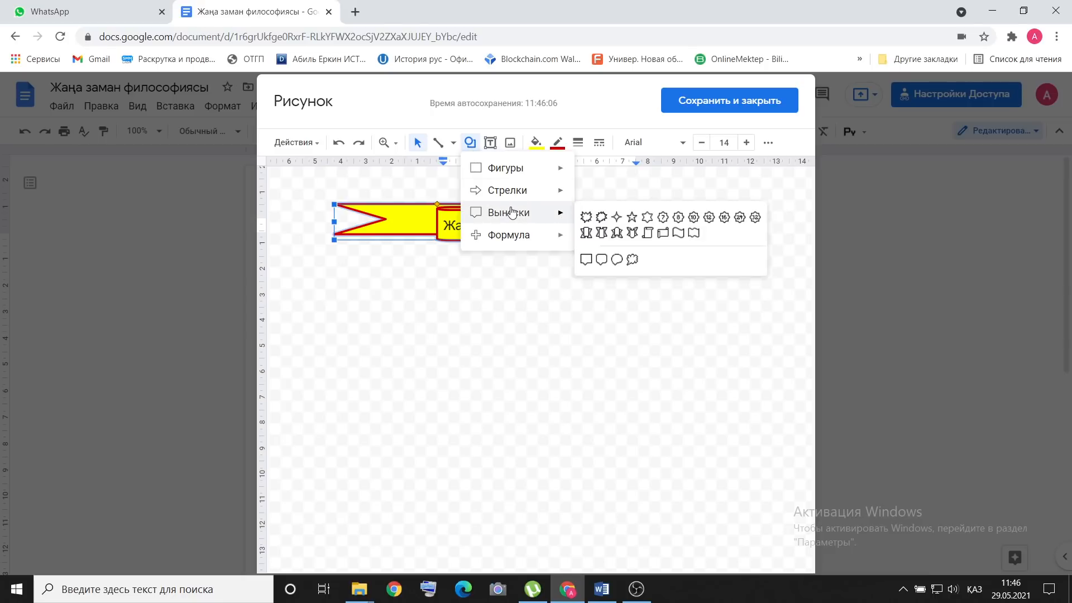
click(603, 217)
drag(494, 274, 763, 402)
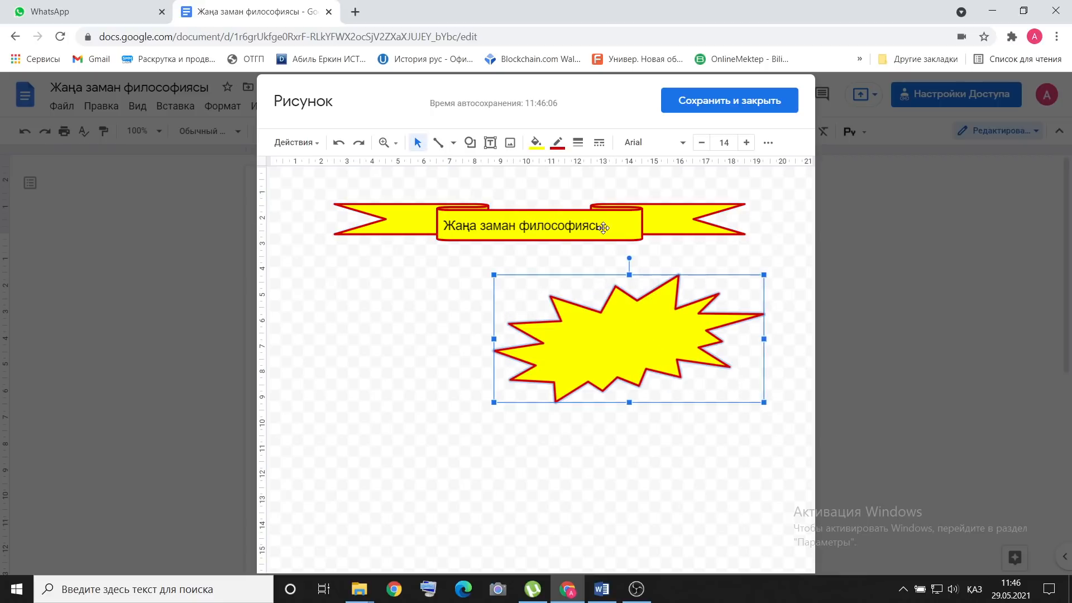
click(538, 145)
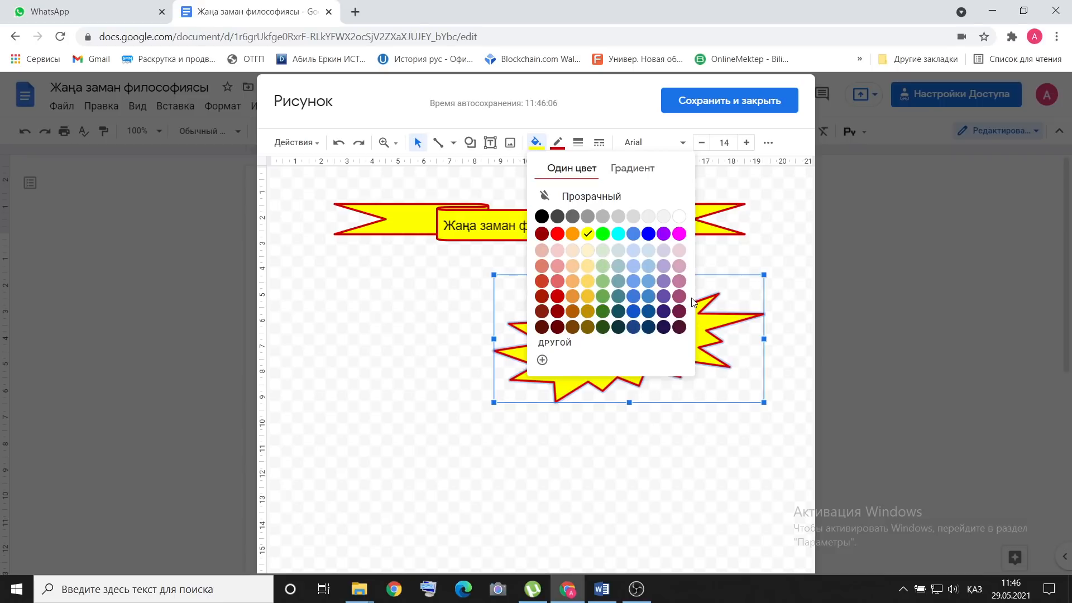
click(603, 296)
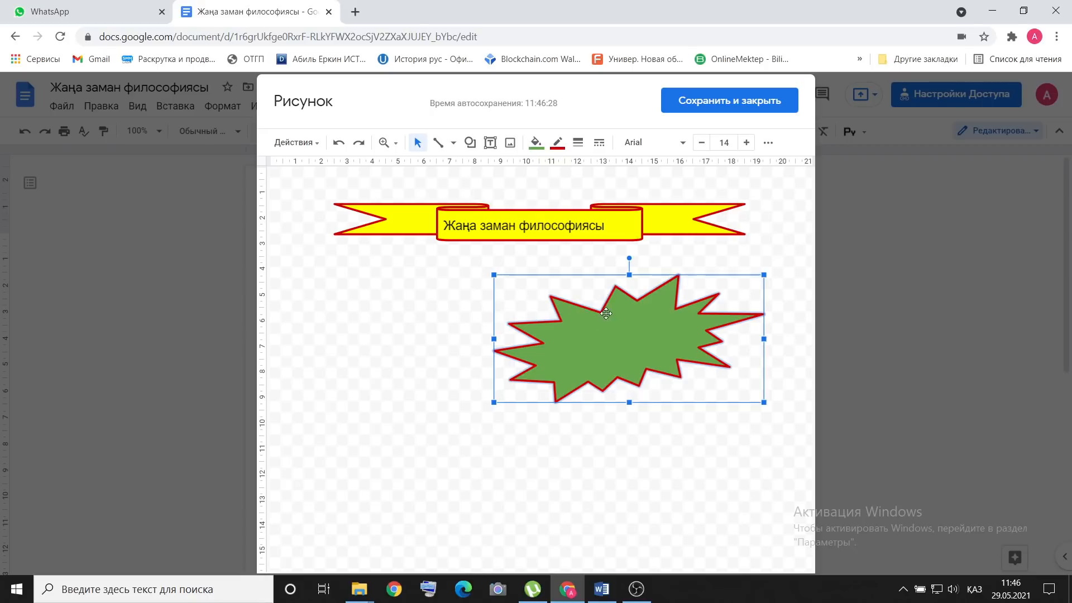
- Label the explosion shape "Субстанция дегеніміз не?" followed by an empty line, and narrow the shape from its left side to about 9 cm wide
double_click(593, 342)
text(Субстанци)
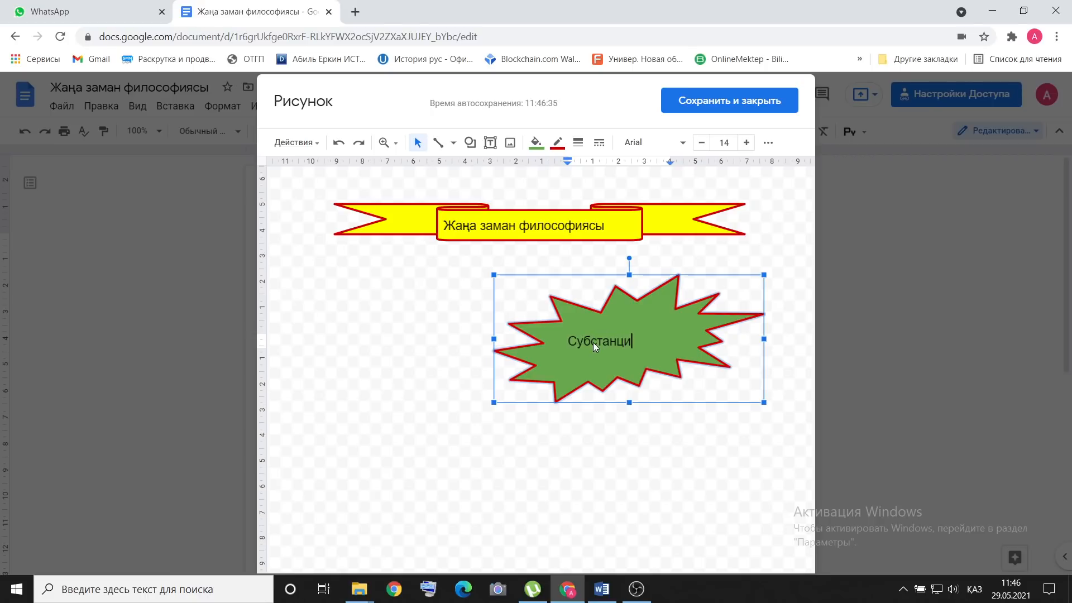
text(я дегеніміз не?)
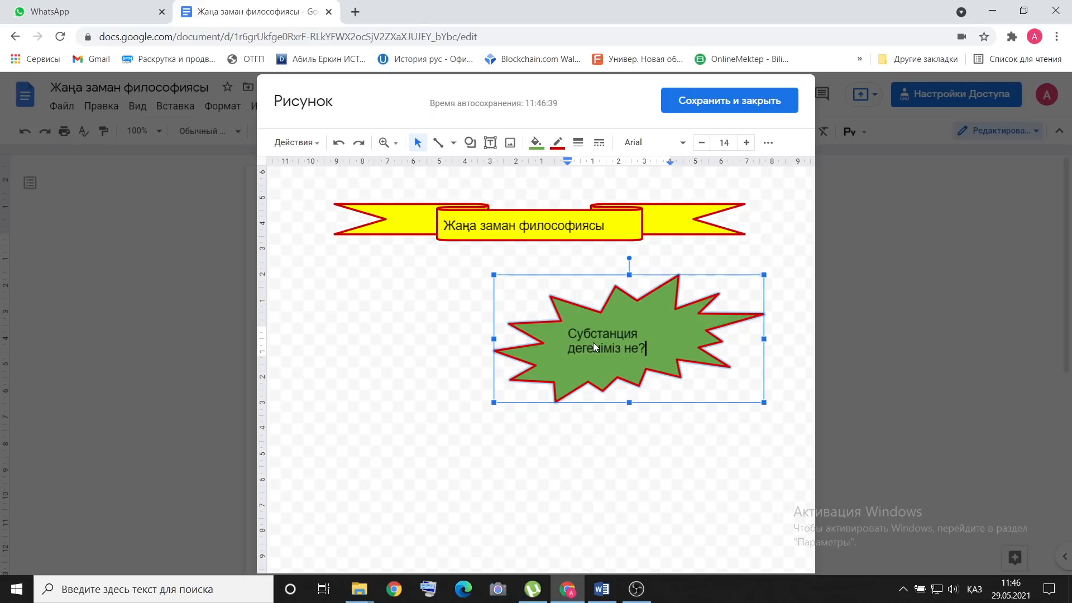
key(Return)
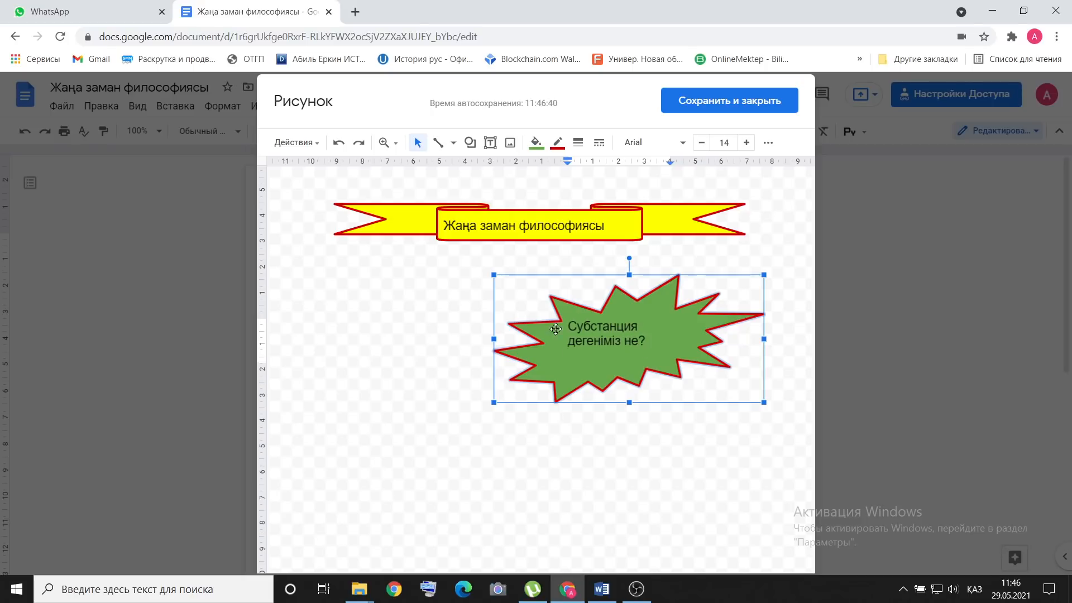
drag(494, 338, 537, 338)
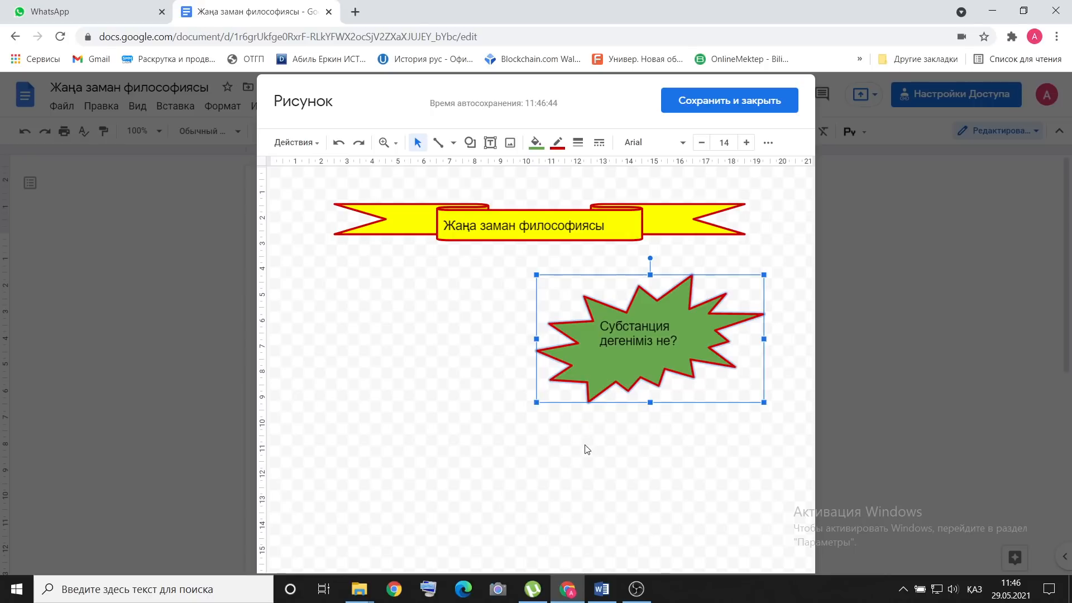
- Draw an oval speech callout about 8 by 4 cm below the explosion shape and fill it with cyan
click(475, 144)
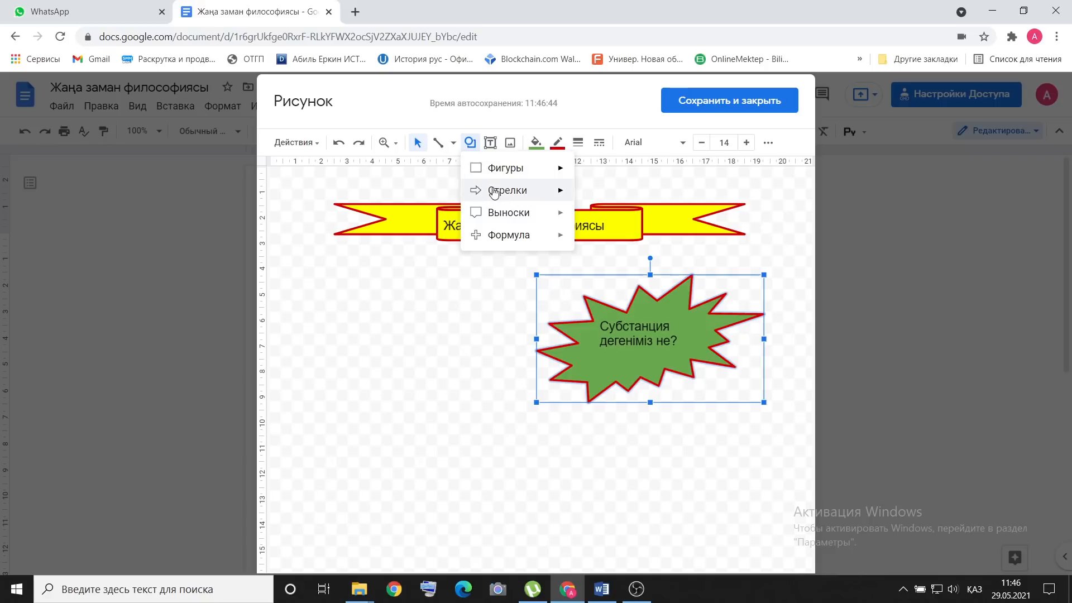
mouse_move(508, 212)
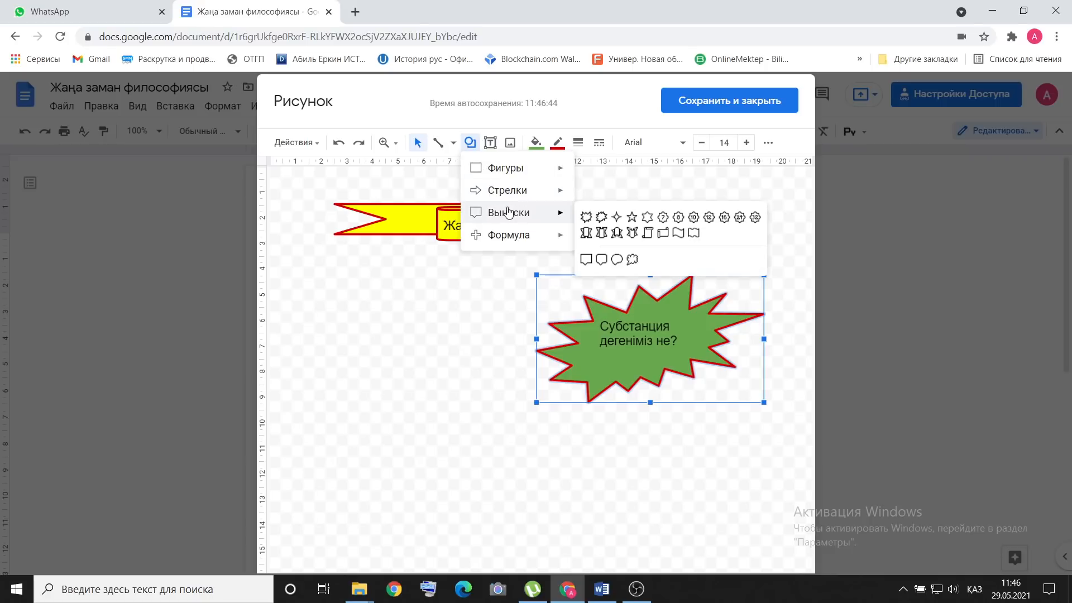
click(616, 260)
drag(419, 479, 629, 524)
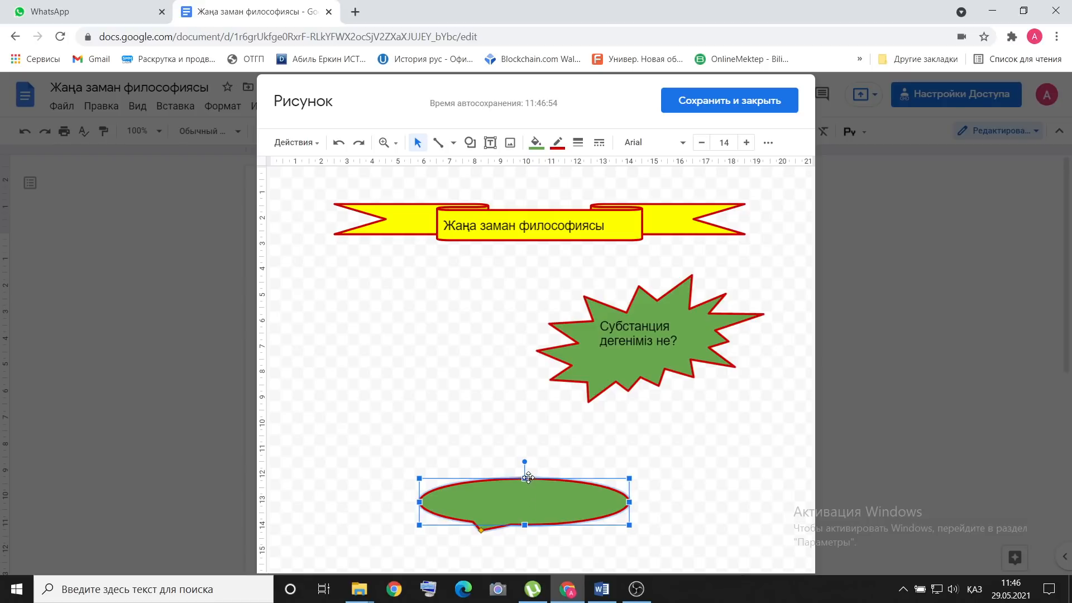
drag(524, 479, 524, 422)
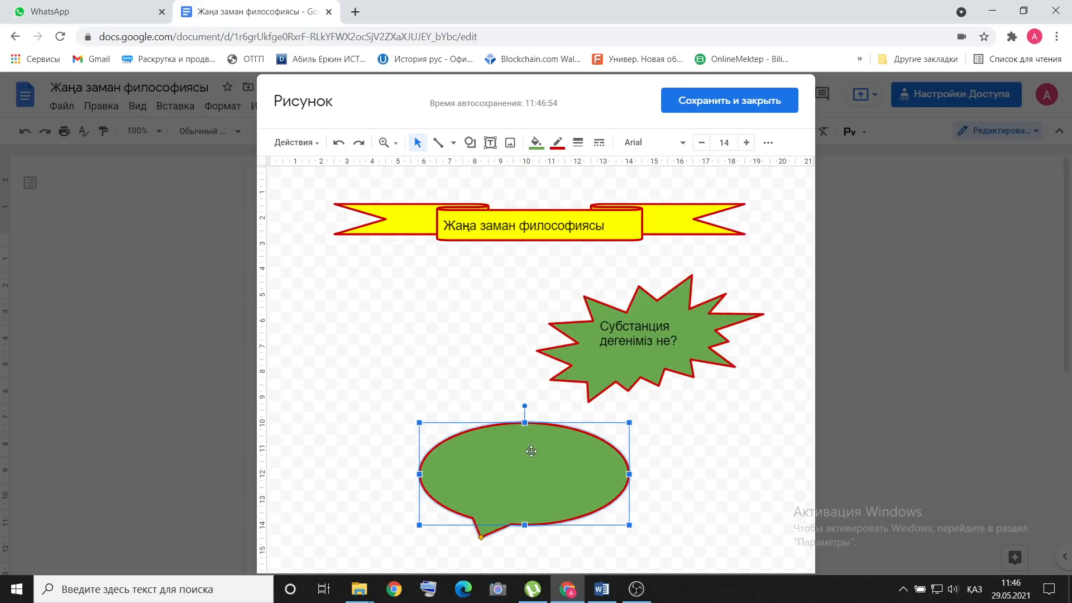
click(534, 144)
click(617, 234)
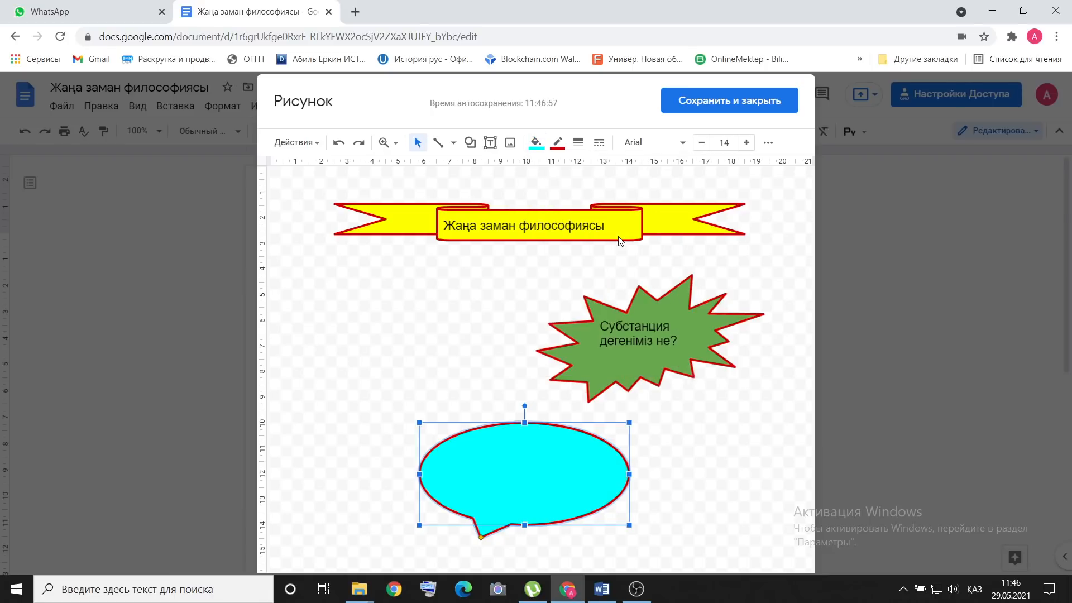
- Label the oval callout "Лейбництің монадалары туралы не білесің?" followed by an empty line, and move it right, directly under the explosion shape
double_click(520, 472)
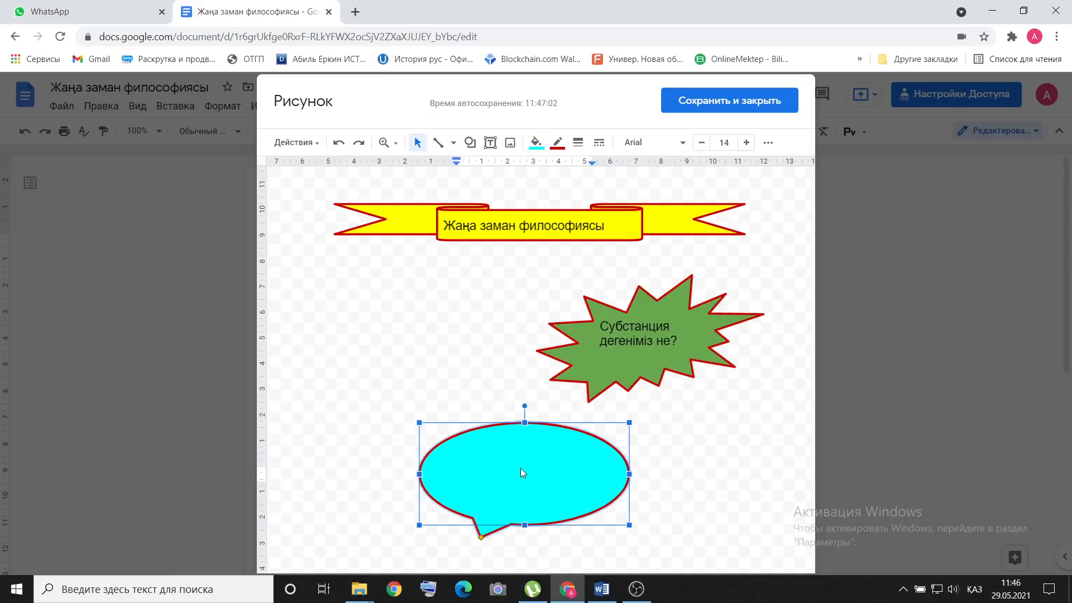
text(Лейбництің монадала)
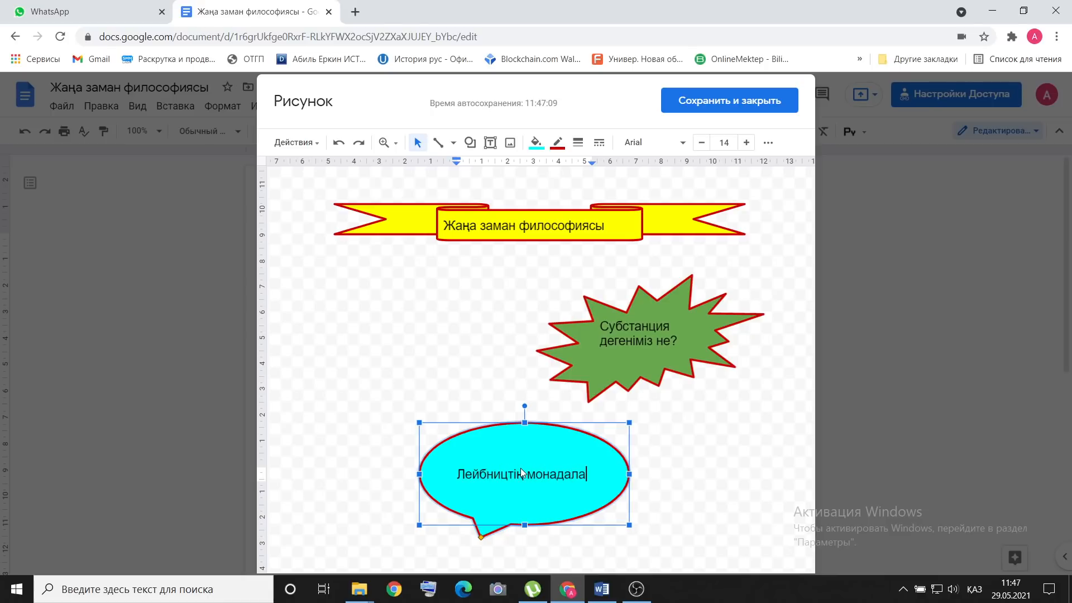
text(р)
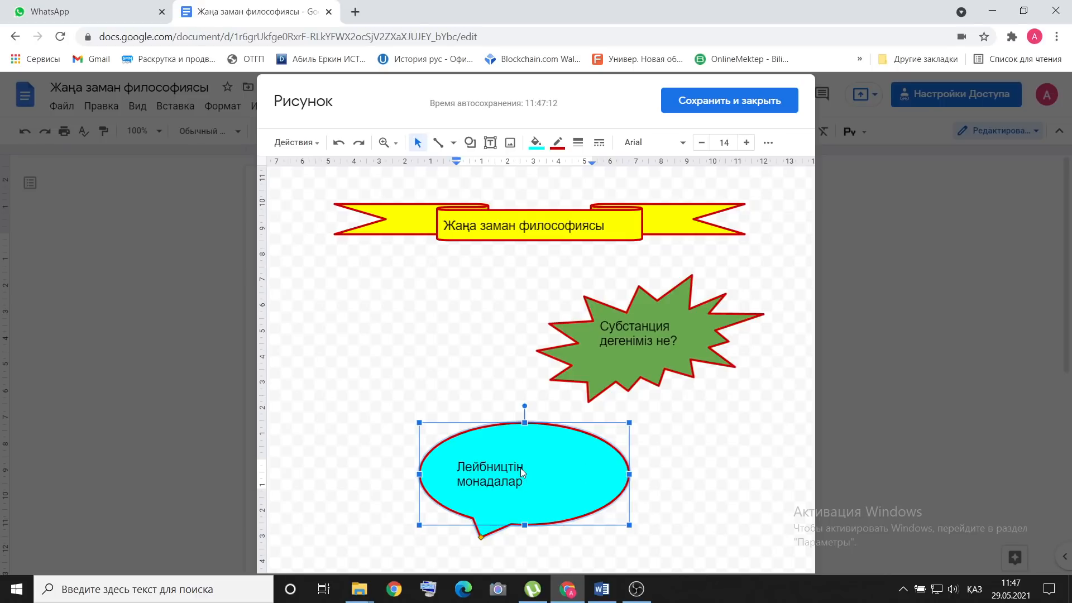
text(ы туралы не б)
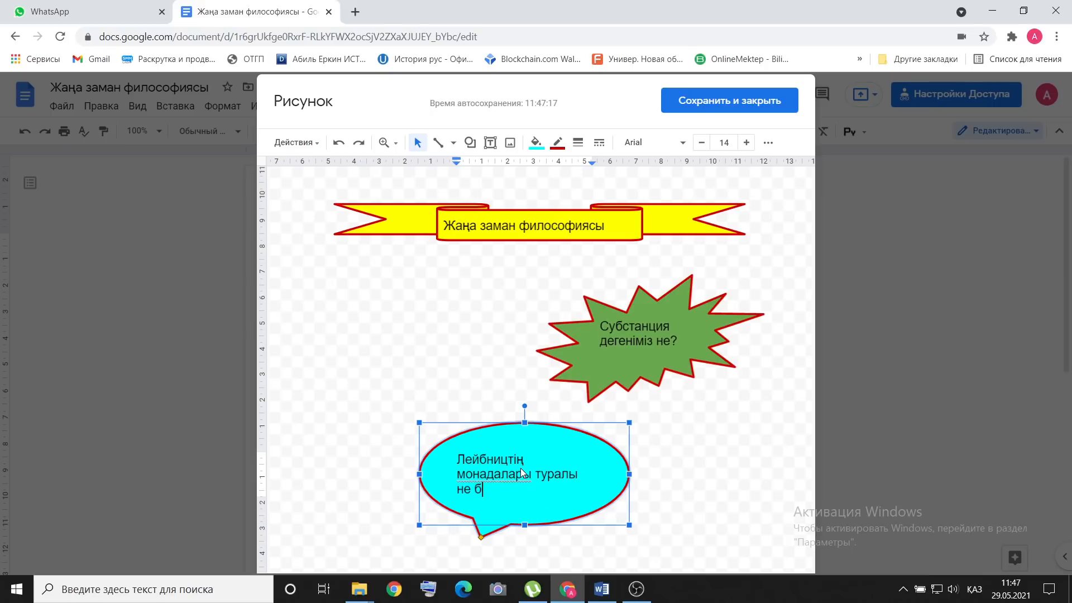
text(ілесің?)
key(Return)
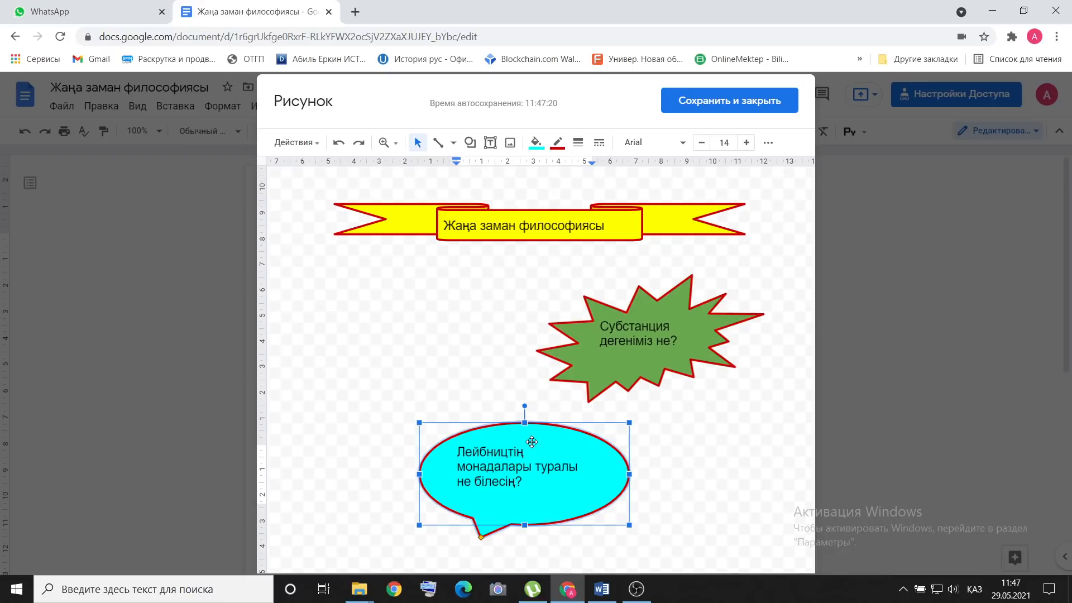
drag(526, 442, 663, 443)
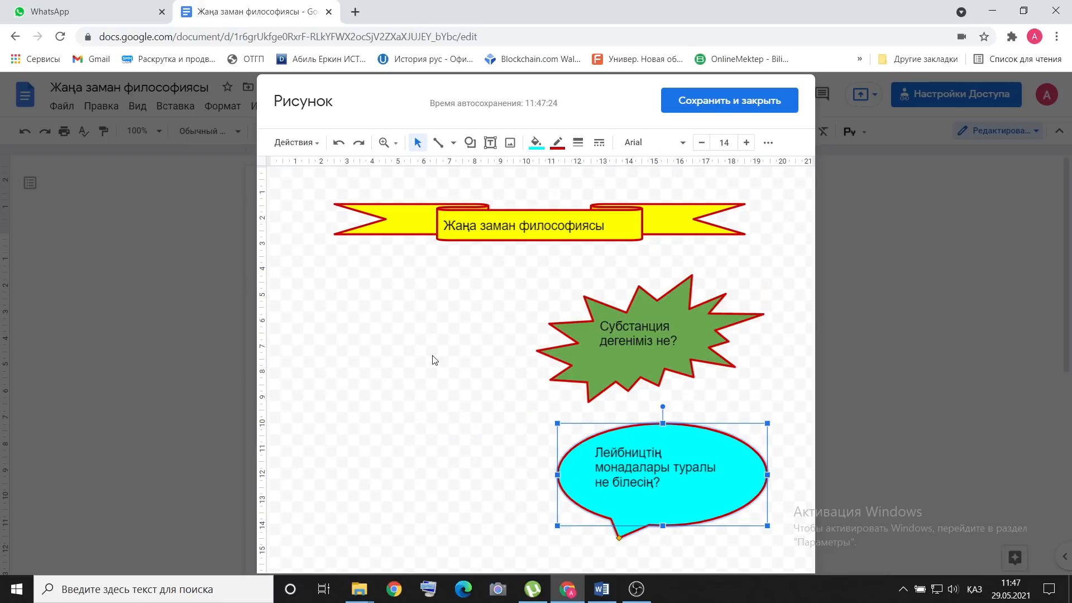
click(488, 147)
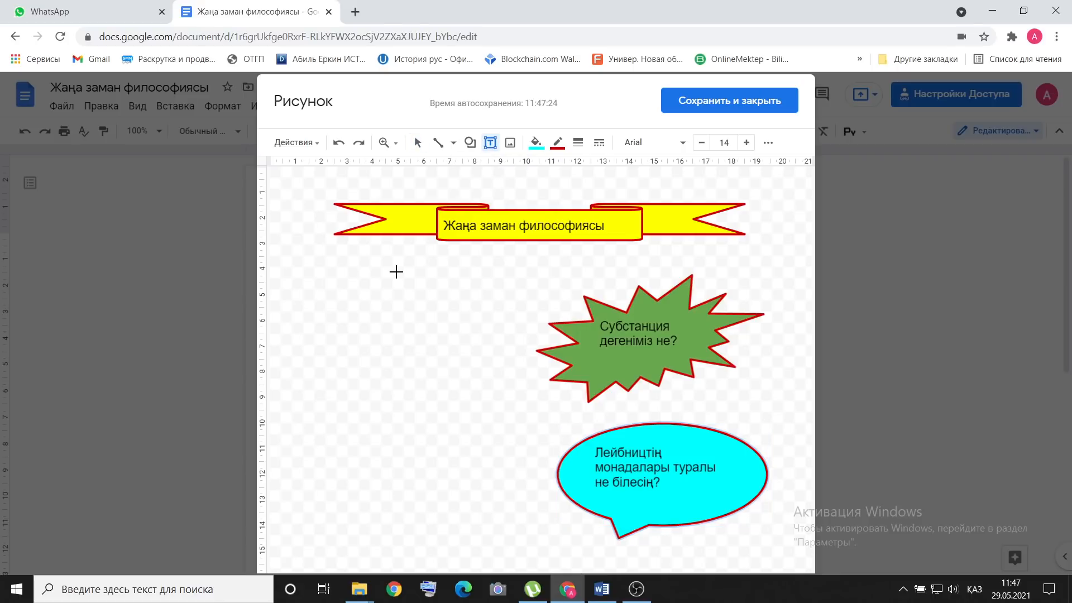
drag(314, 296, 429, 482)
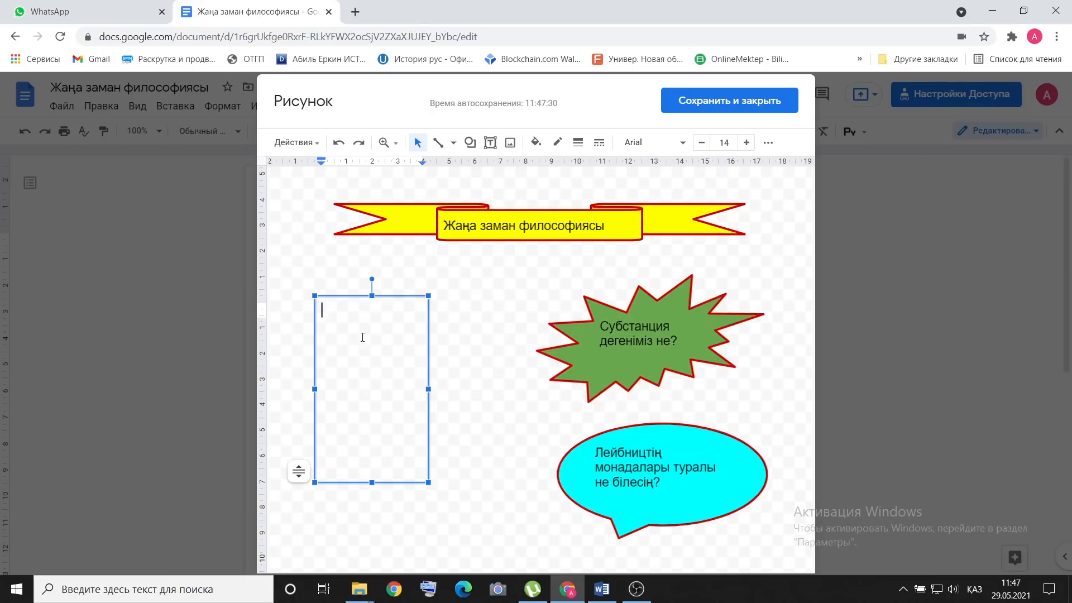
click(431, 304)
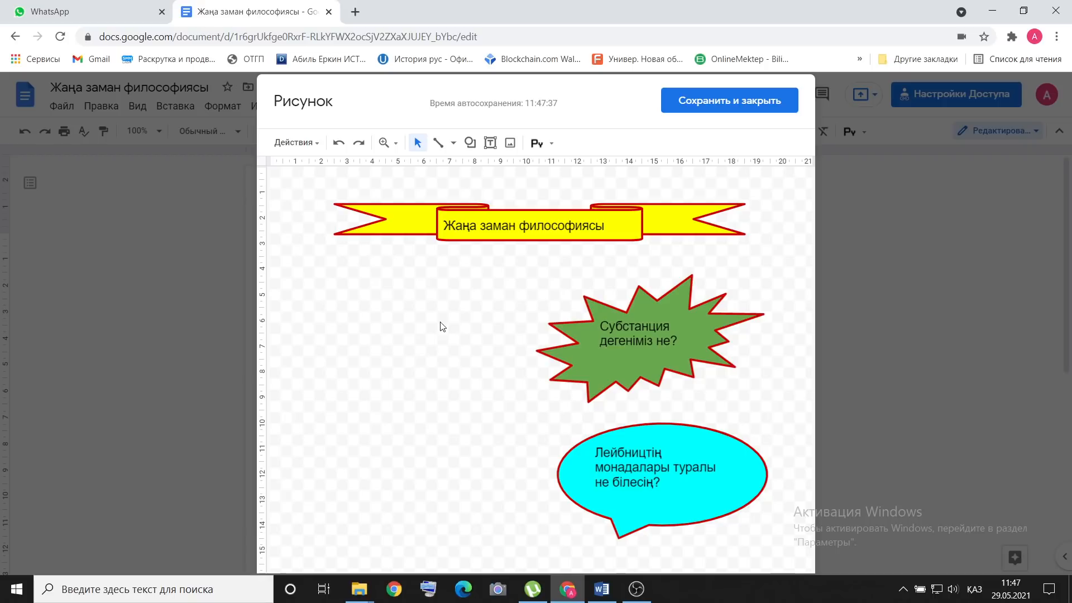
- Save and close the drawing so it is inserted in the document, and add an empty line below it
click(692, 106)
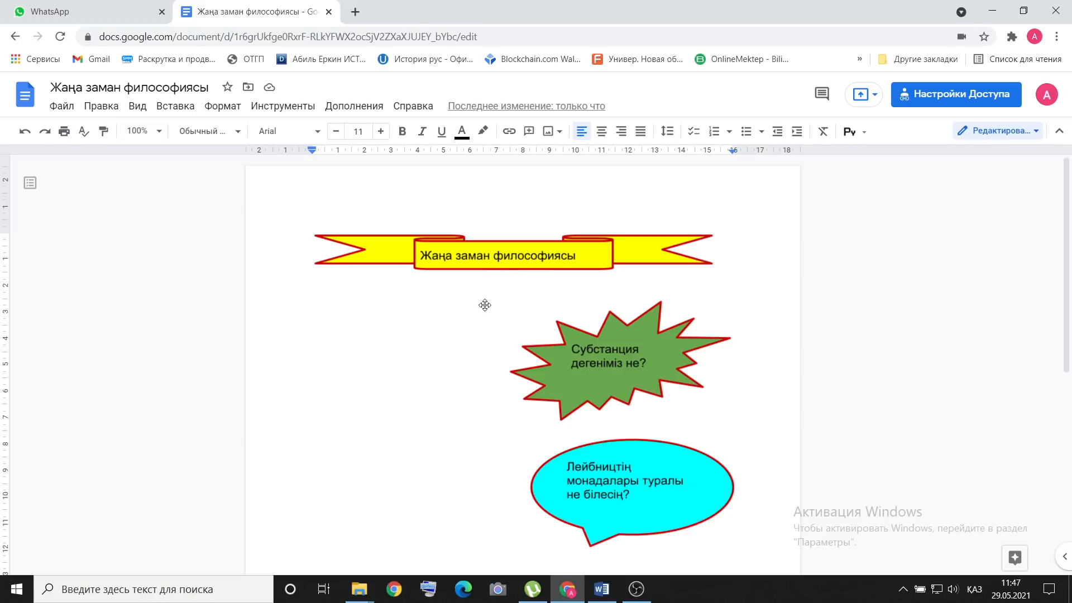
scroll(495, 304, down, 3)
key(Return)
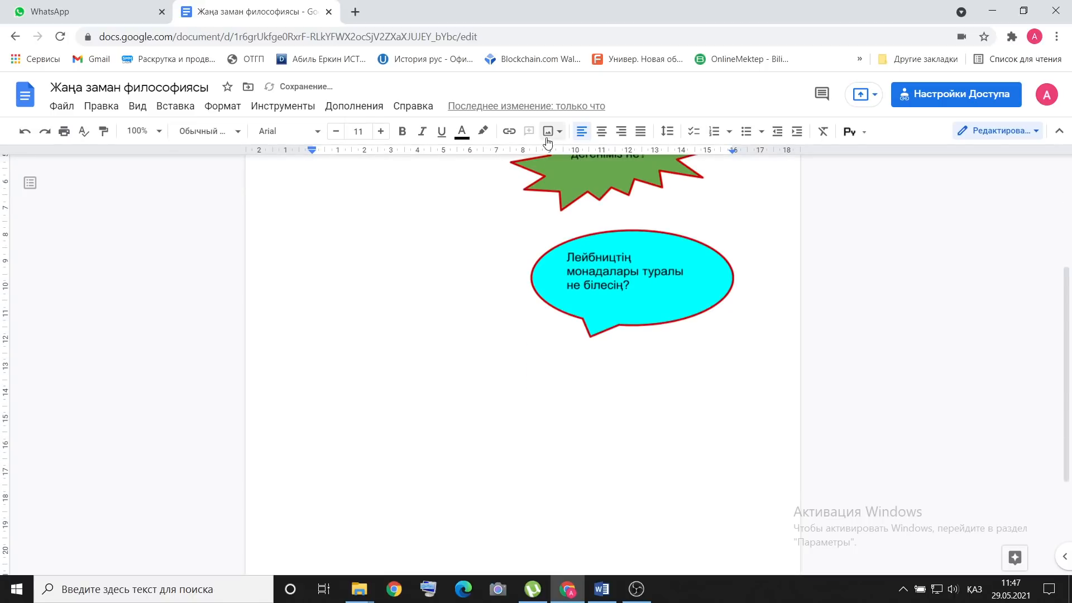
click(562, 136)
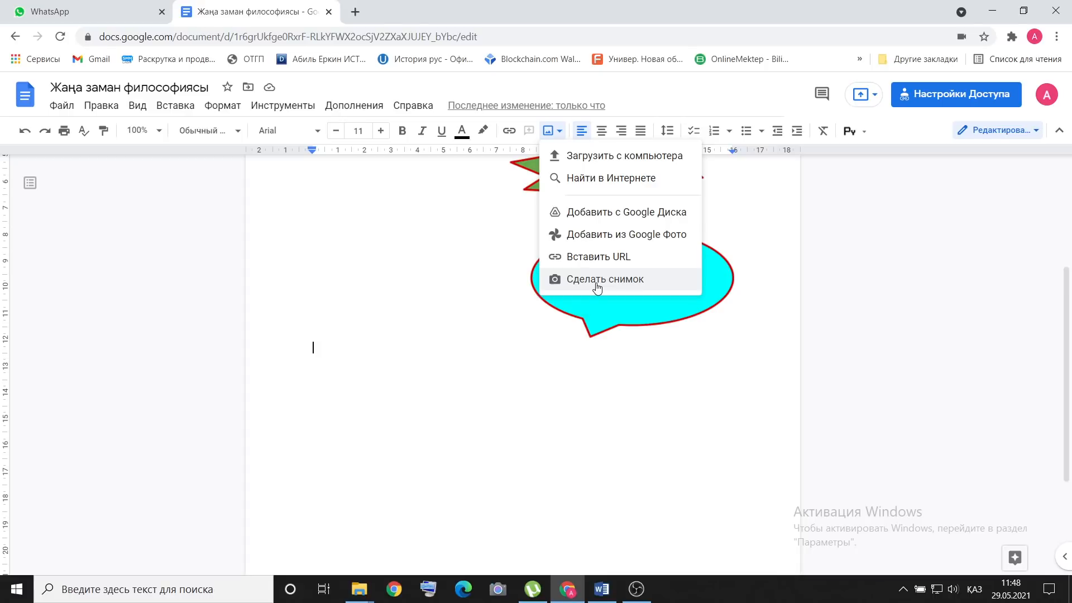
click(600, 157)
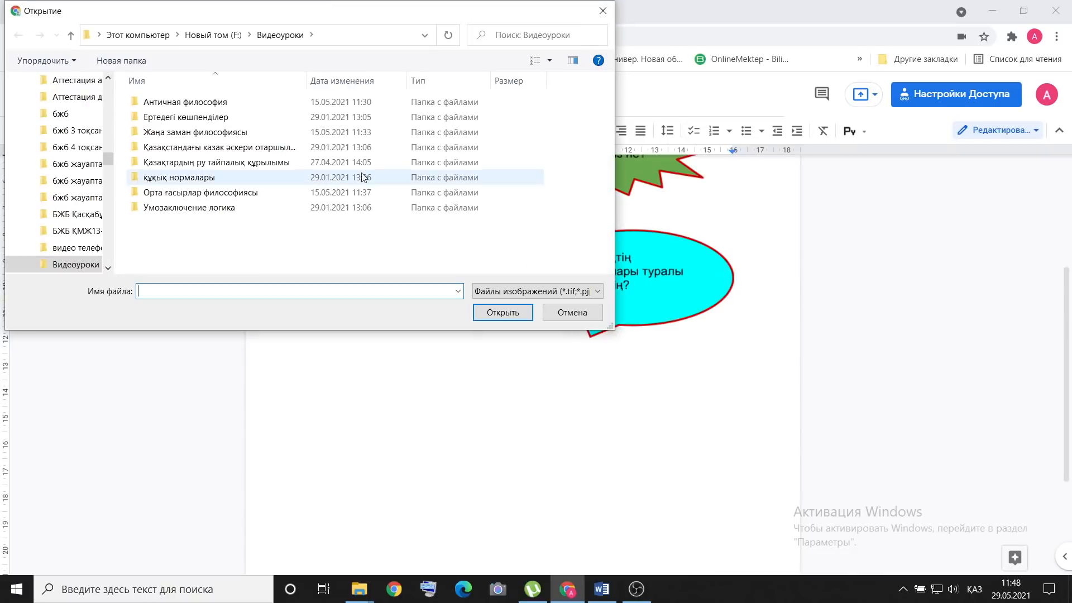
drag(113, 151, 114, 89)
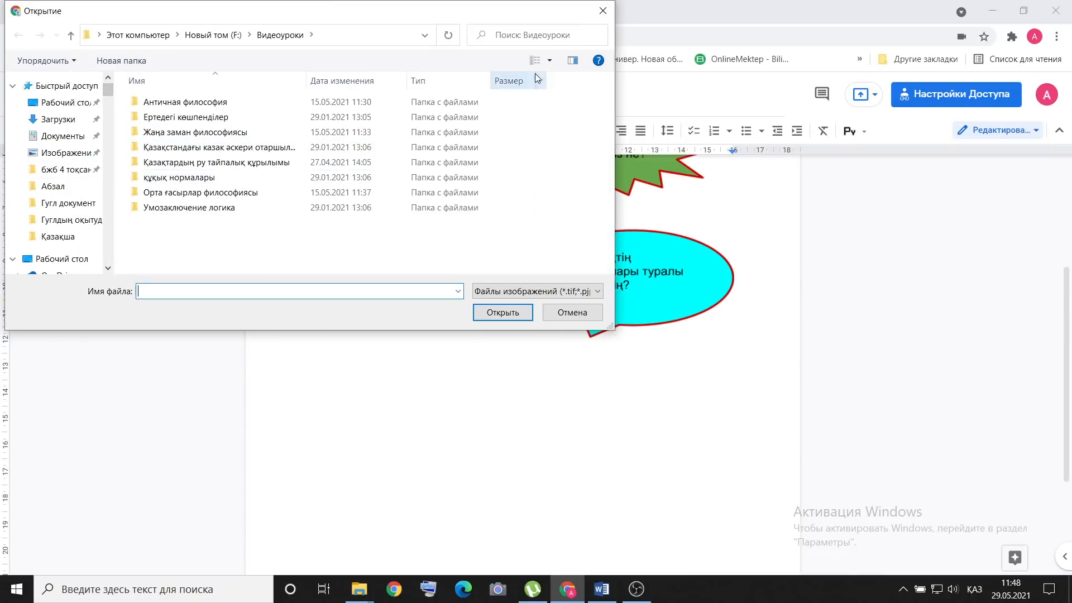
click(603, 11)
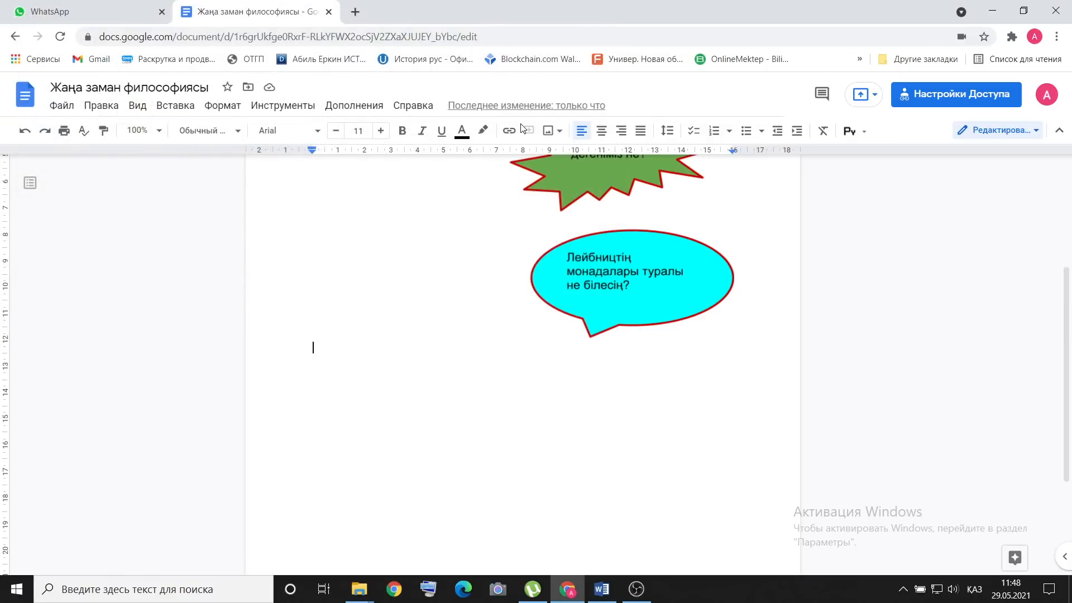
click(560, 131)
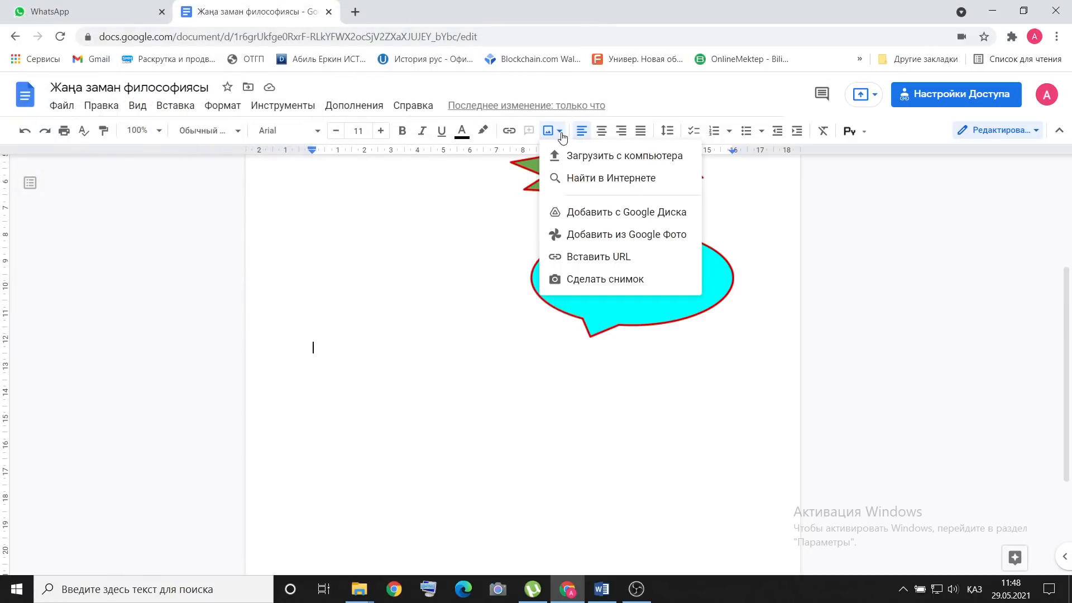
click(583, 175)
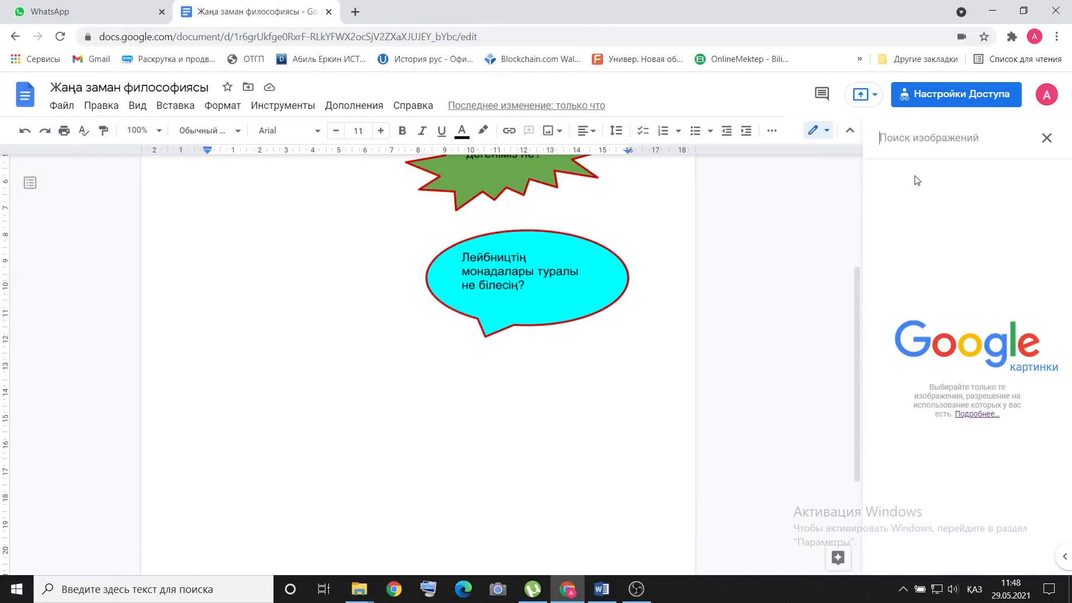
click(1046, 138)
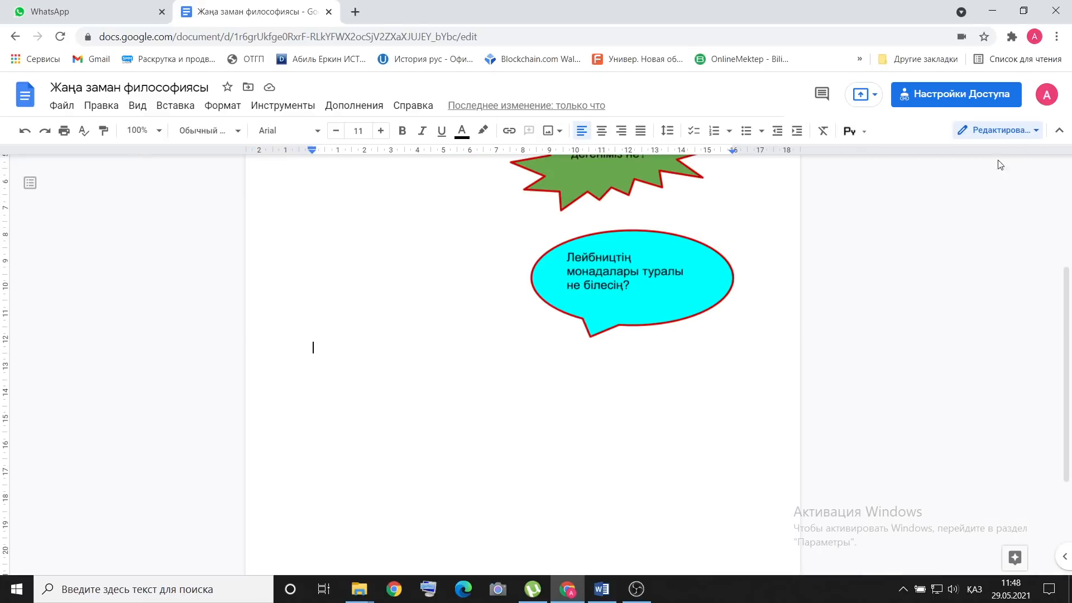
- Search the web for images to insert with the query "Декардтың философиясы"
click(559, 134)
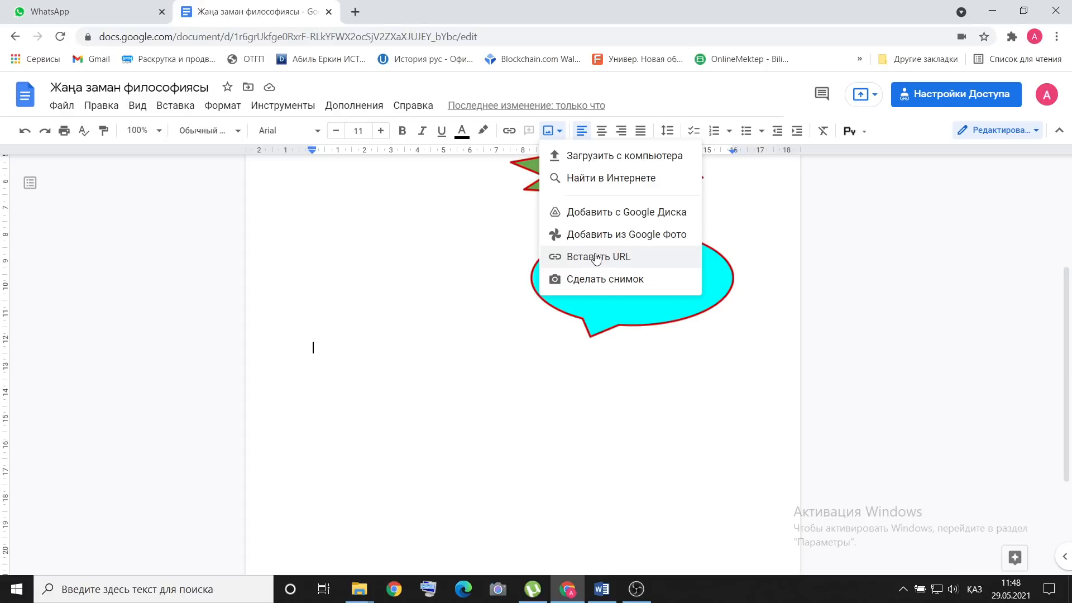
click(594, 178)
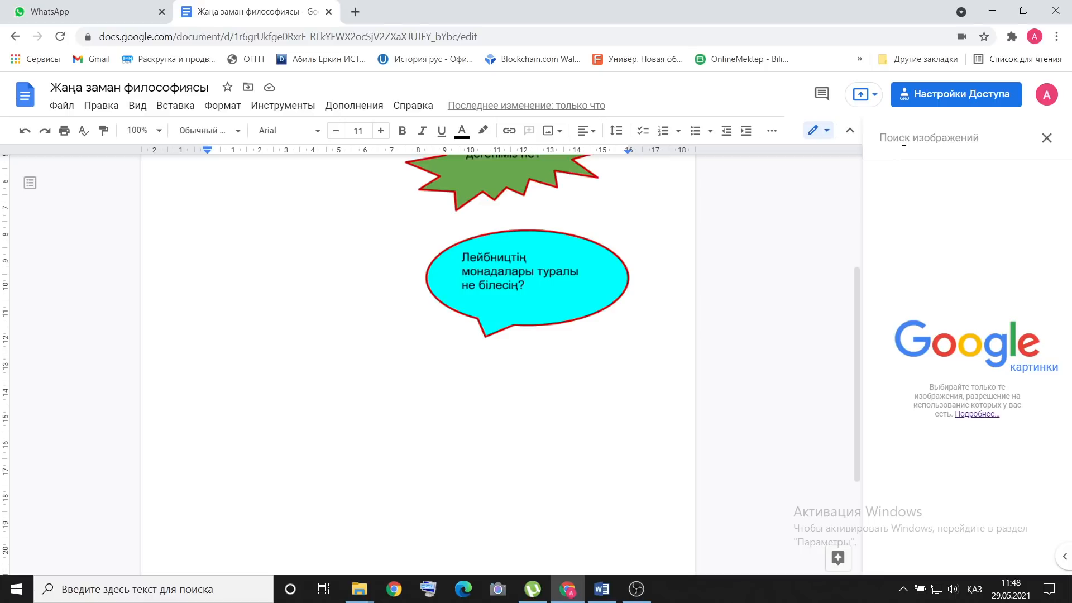
text(Дек)
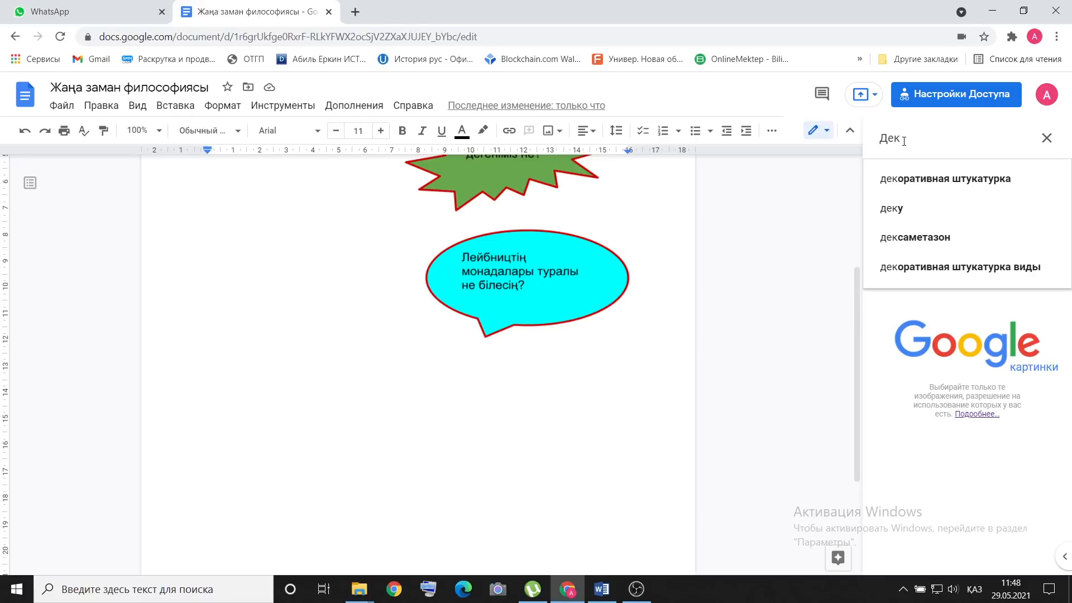
text(ард)
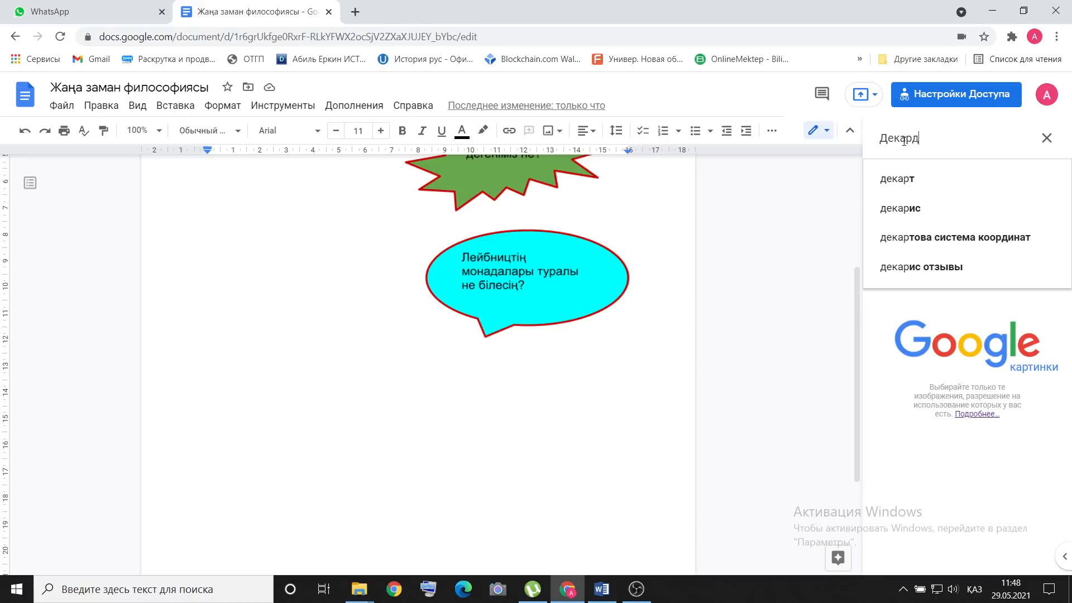
text(тың фи)
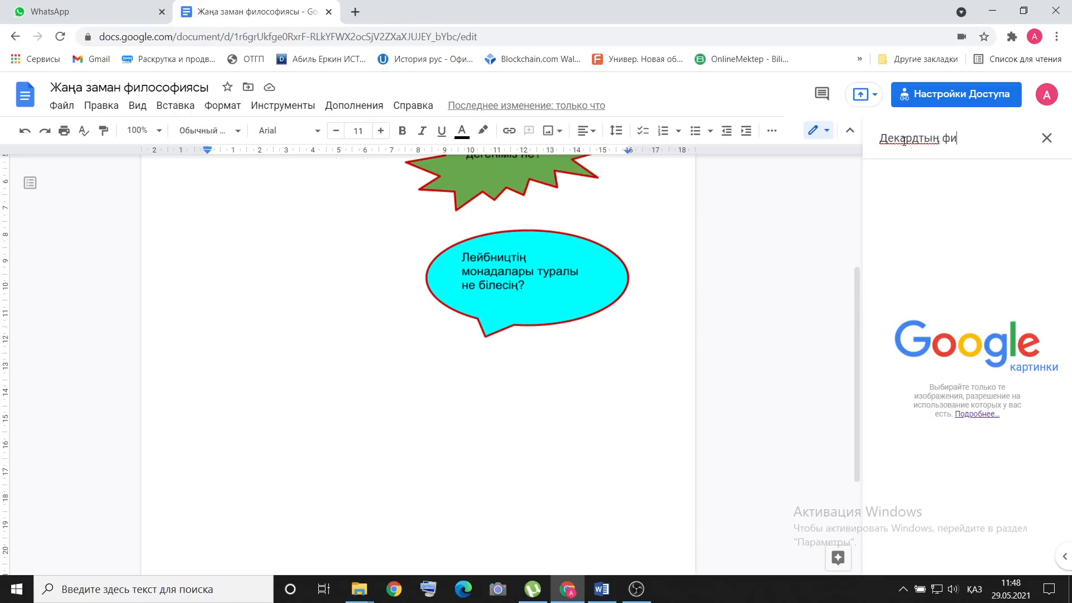
text(лософиясы)
key(Return)
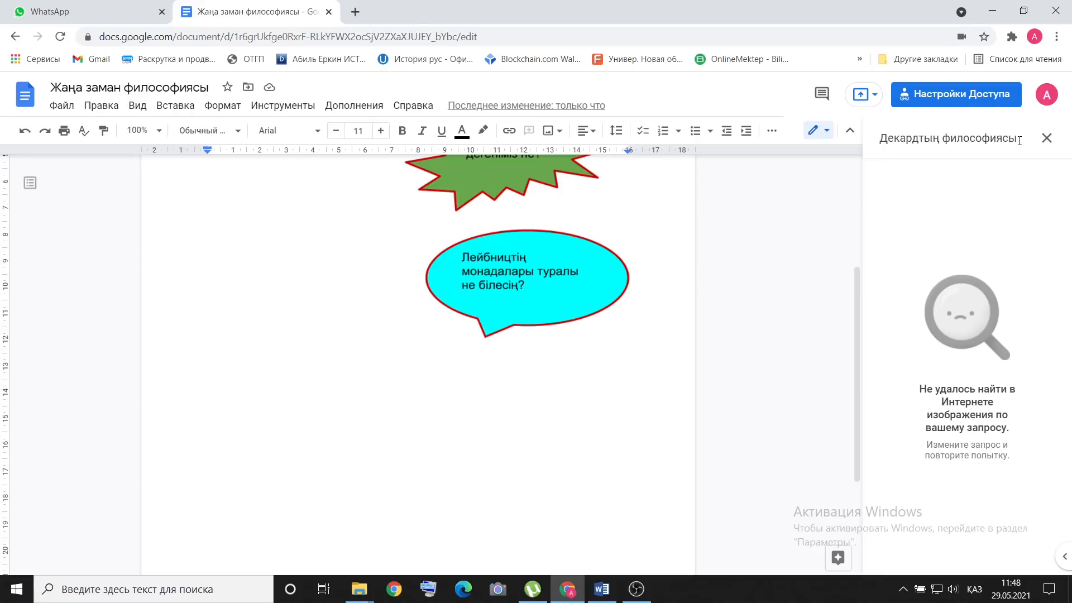
- Copy the image query "Декардтың философиясы" and run a Google search for it in a new browser tab
drag(1021, 137, 882, 146)
right_click(895, 137)
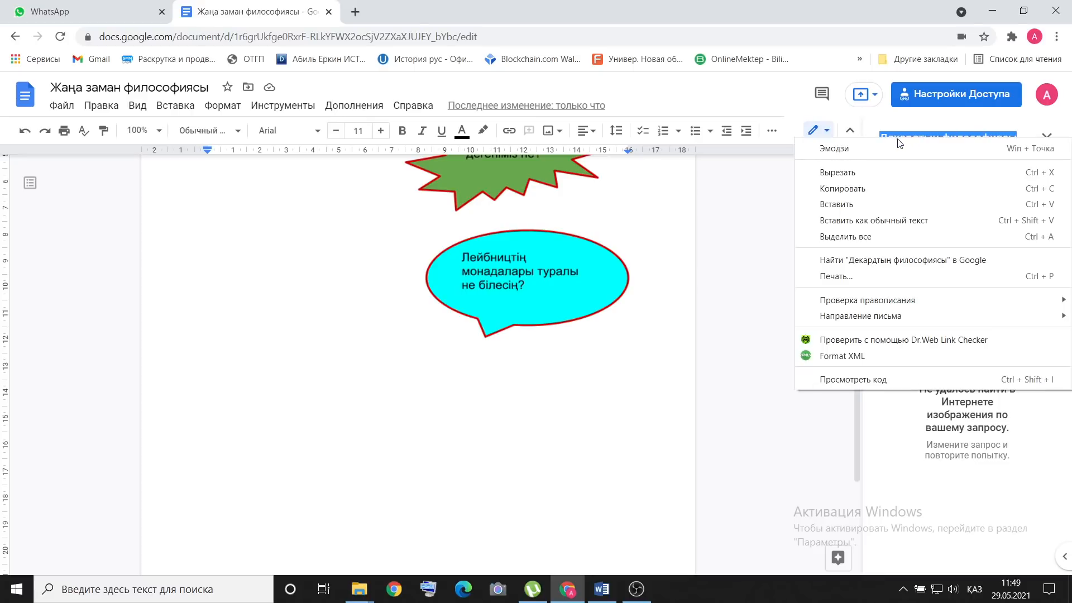
click(882, 185)
click(355, 12)
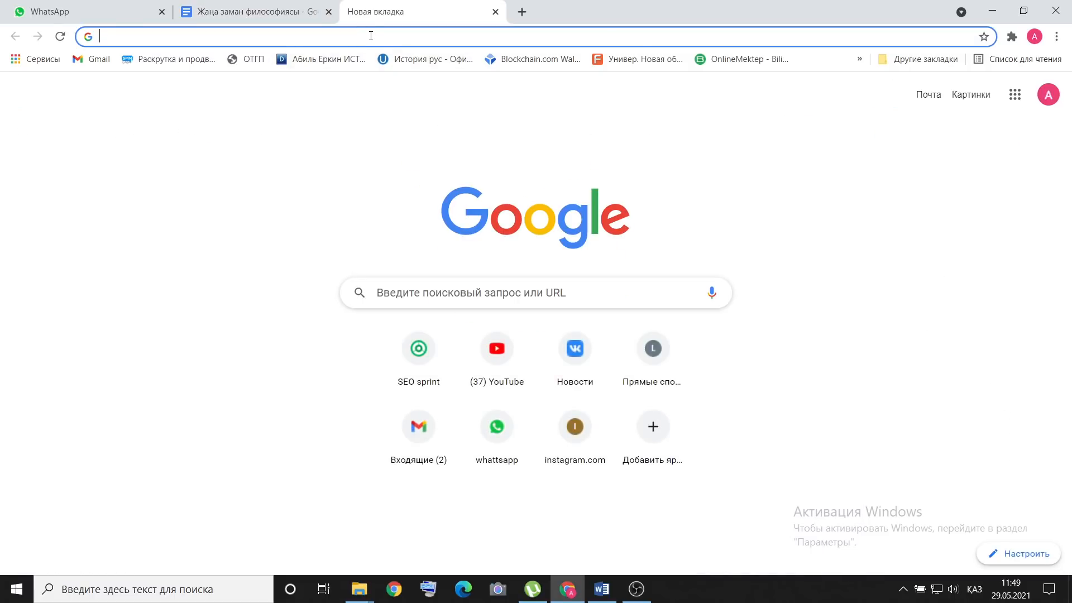
right_click(371, 35)
click(414, 125)
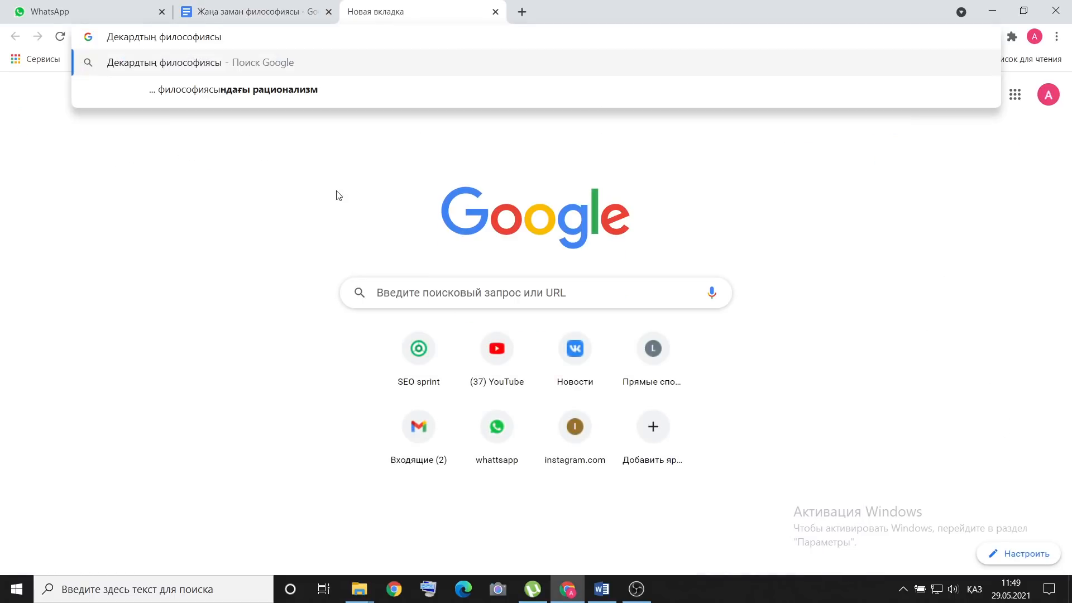
key(Return)
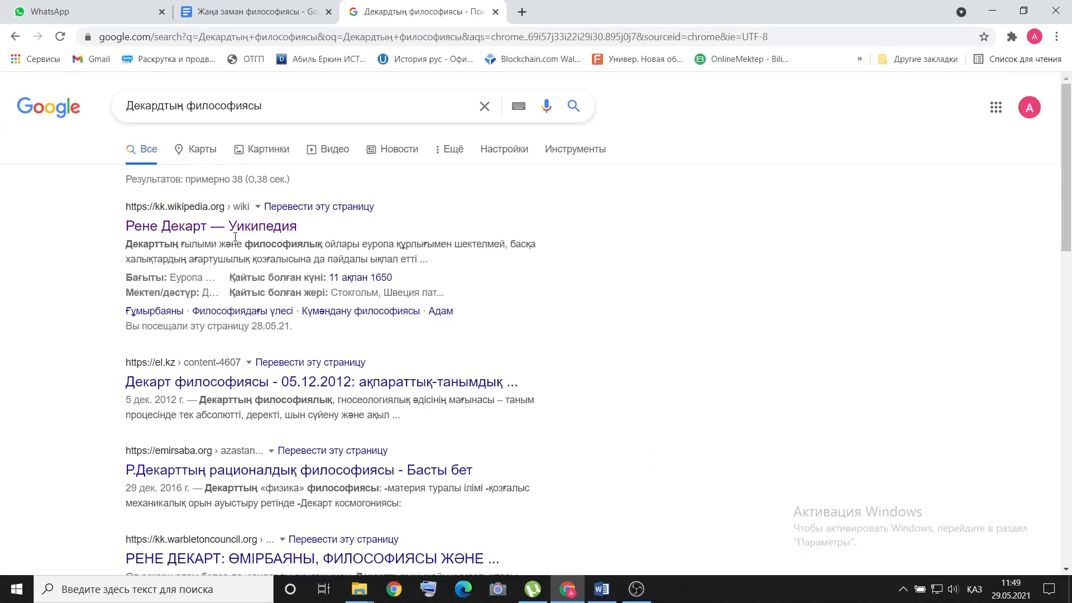
- Look up the query on Google Maps, shorten it to "Декард" for another map search, and return to the web results
click(201, 154)
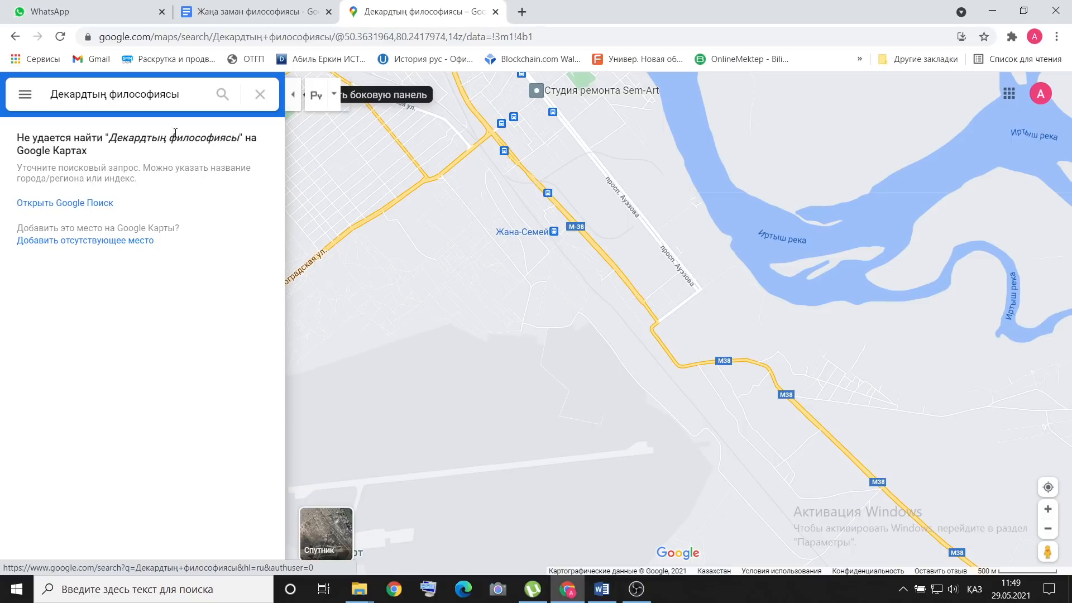
click(194, 92)
key(BackSpace)
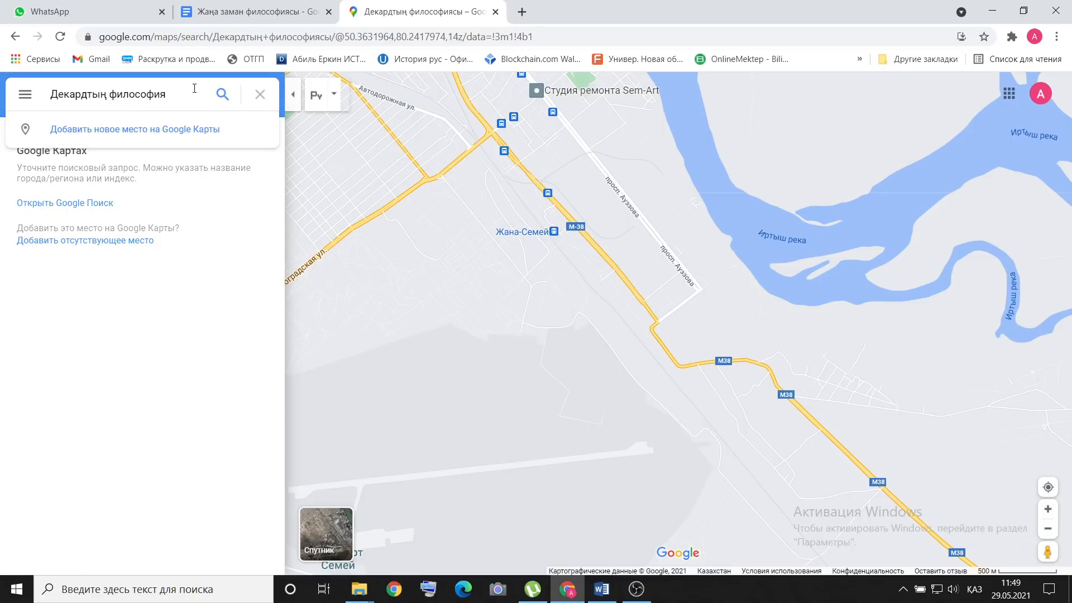
key(BackSpace)
key(BackSpace)
key(BackSpace)
key(BackSpace)
key(BackSpace)
key(BackSpace)
key(BackSpace)
key(BackSpace)
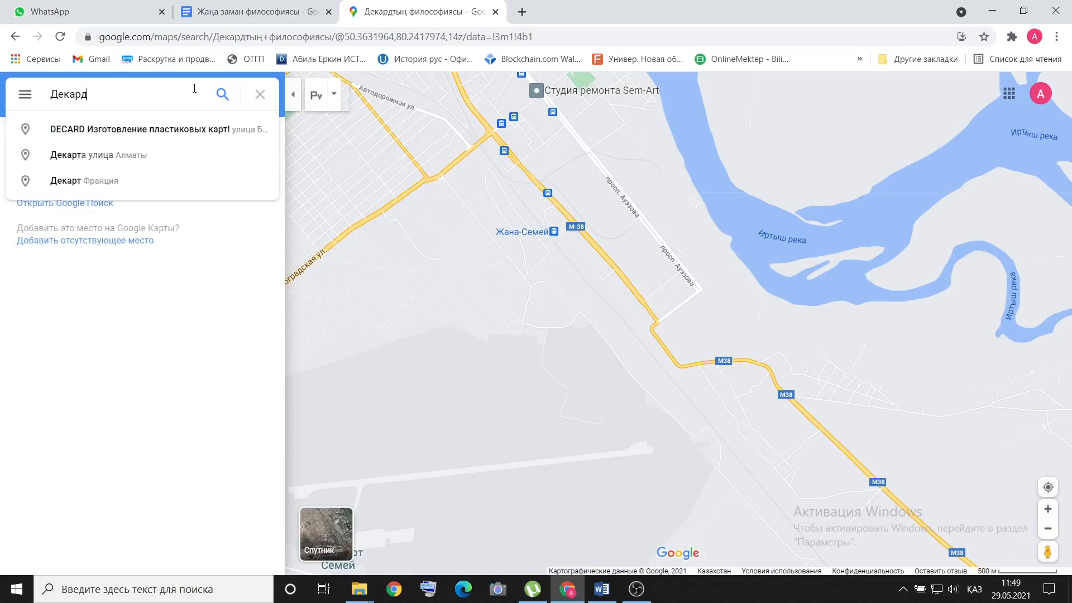
key(Return)
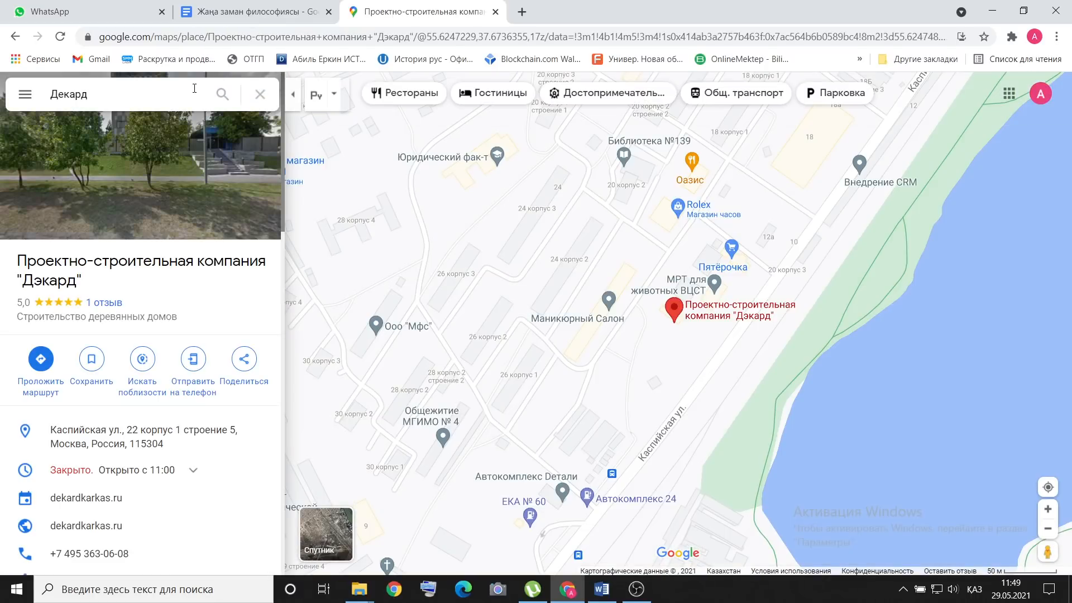
click(12, 37)
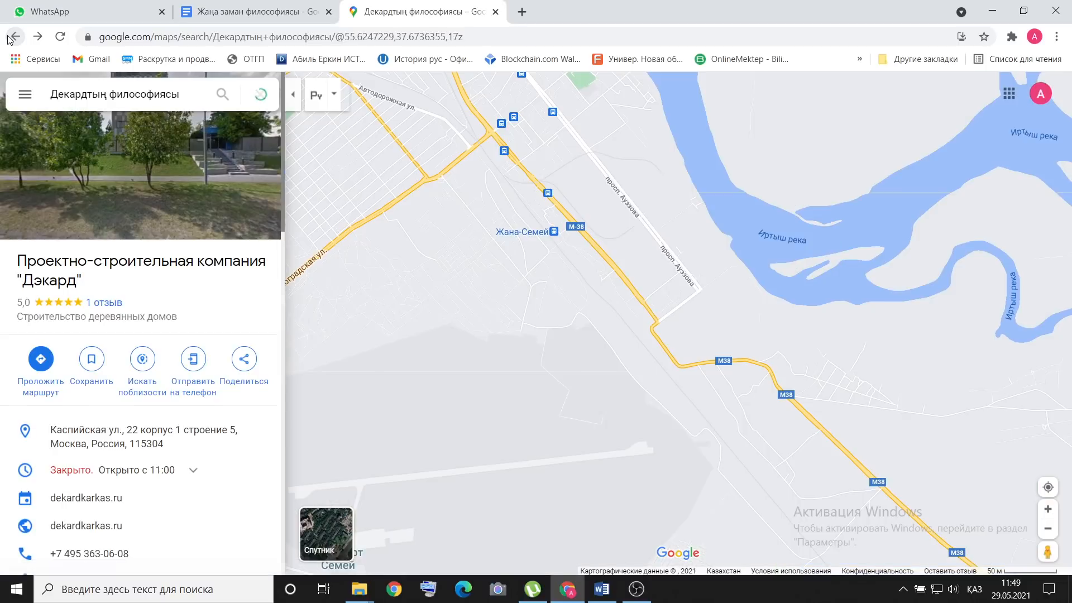
click(15, 37)
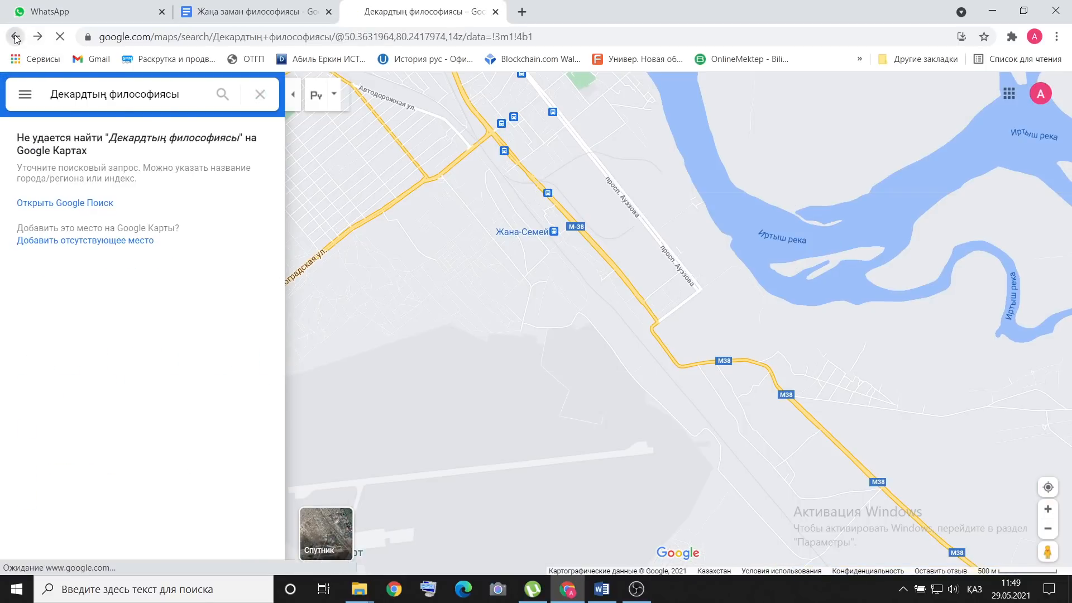
- Show the image results for "Декардтың философиясы", preview the Descartes portrait captioned "Para ser felices...", and copy its link address
click(254, 160)
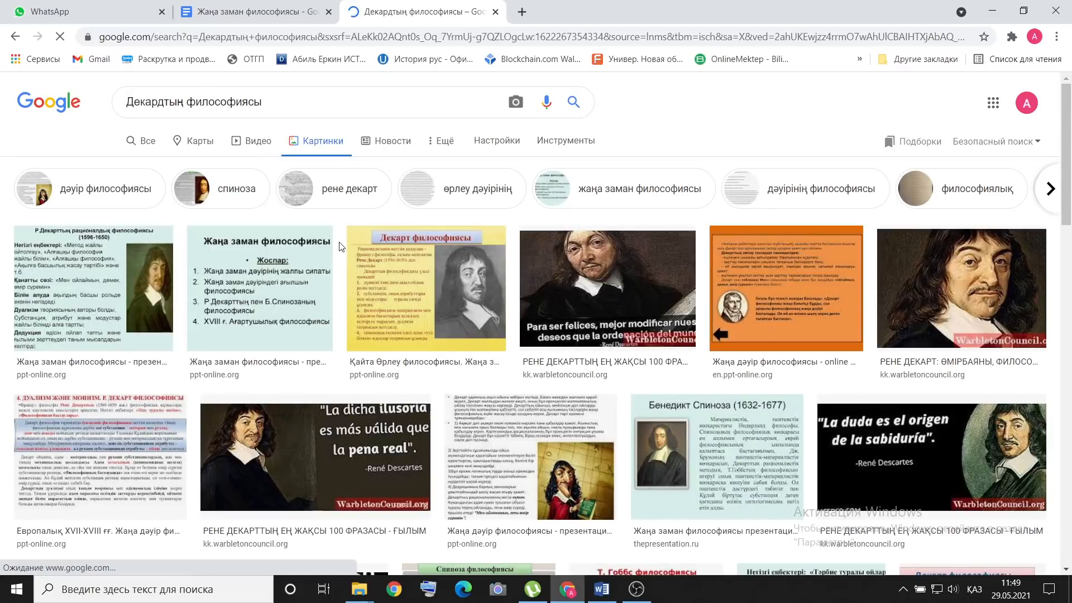
click(595, 285)
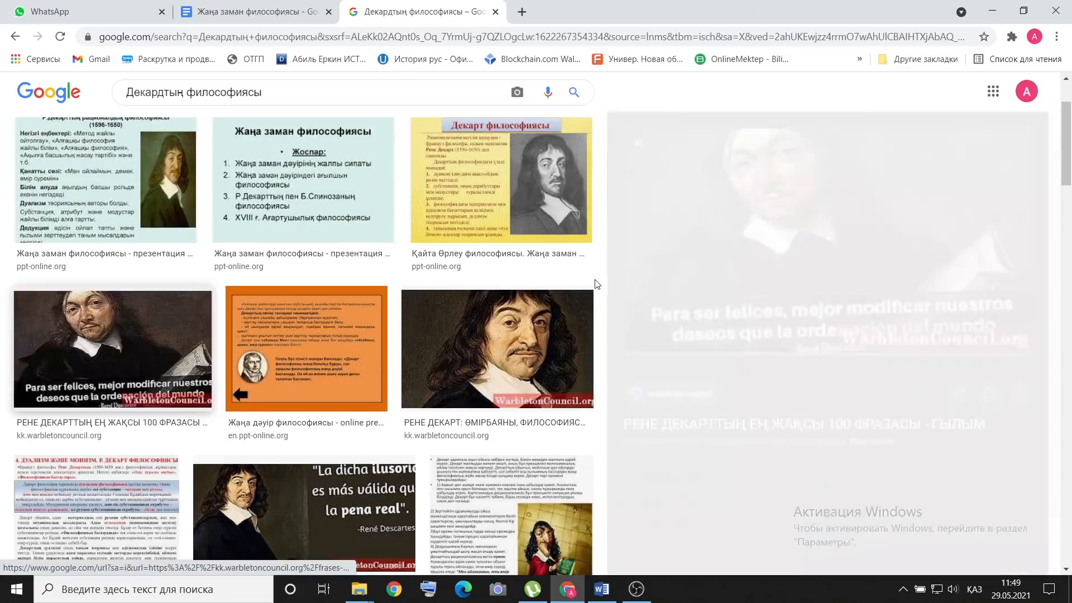
click(538, 36)
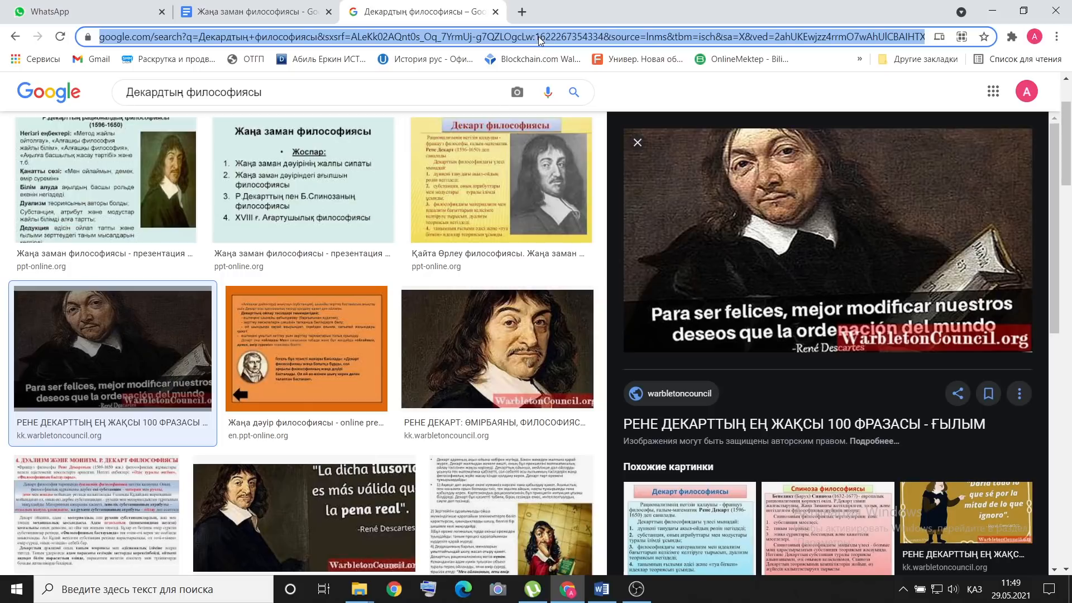
right_click(751, 206)
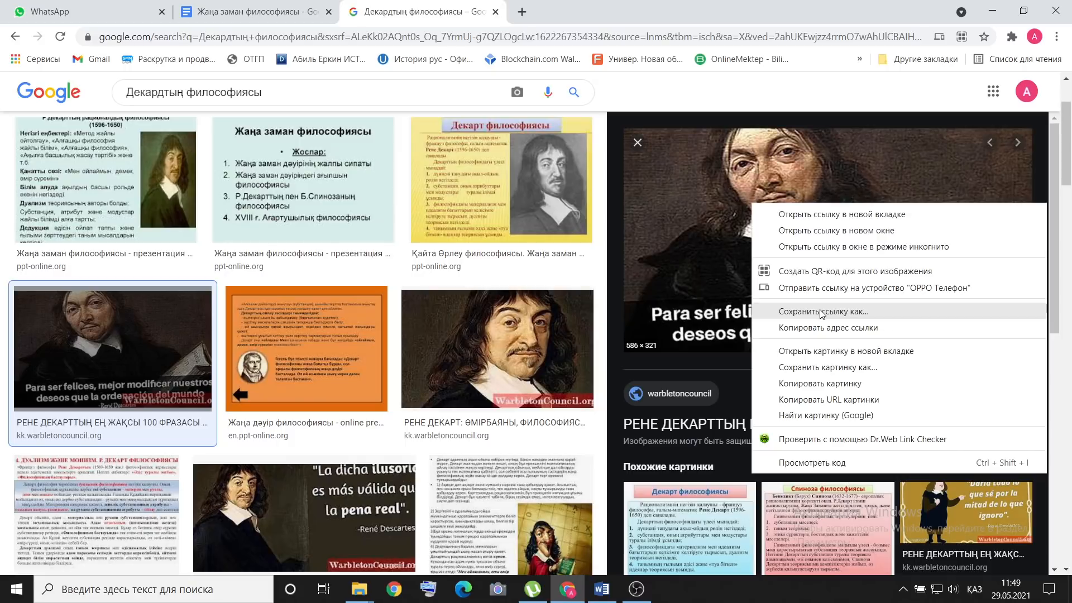
click(829, 328)
- Try to insert the image into the "Жаңа заман философиясы" document by URL with the copied link, then cancel the insertion
click(254, 11)
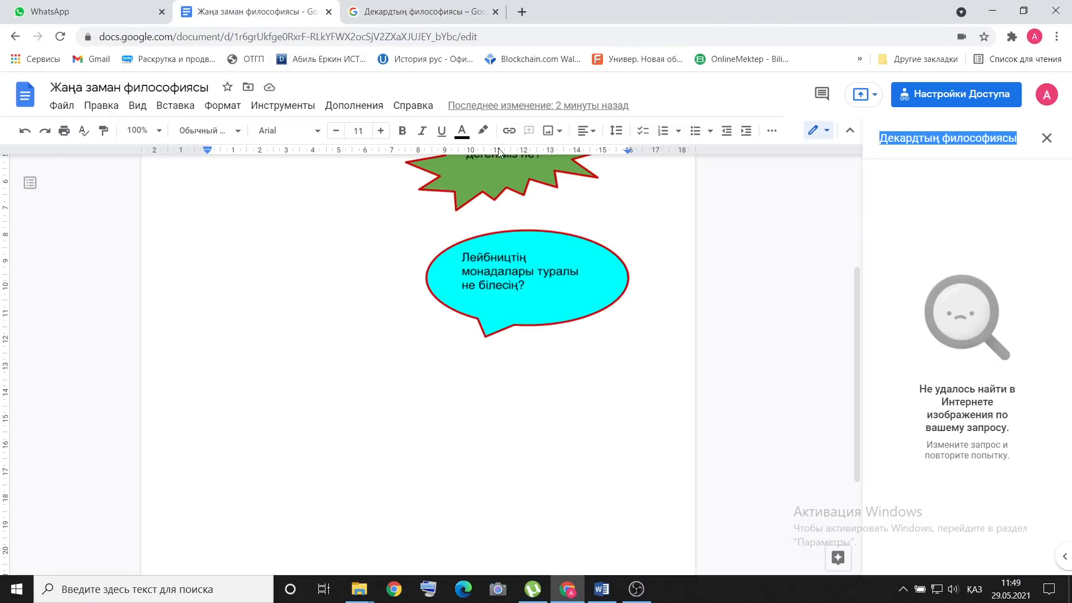
click(557, 131)
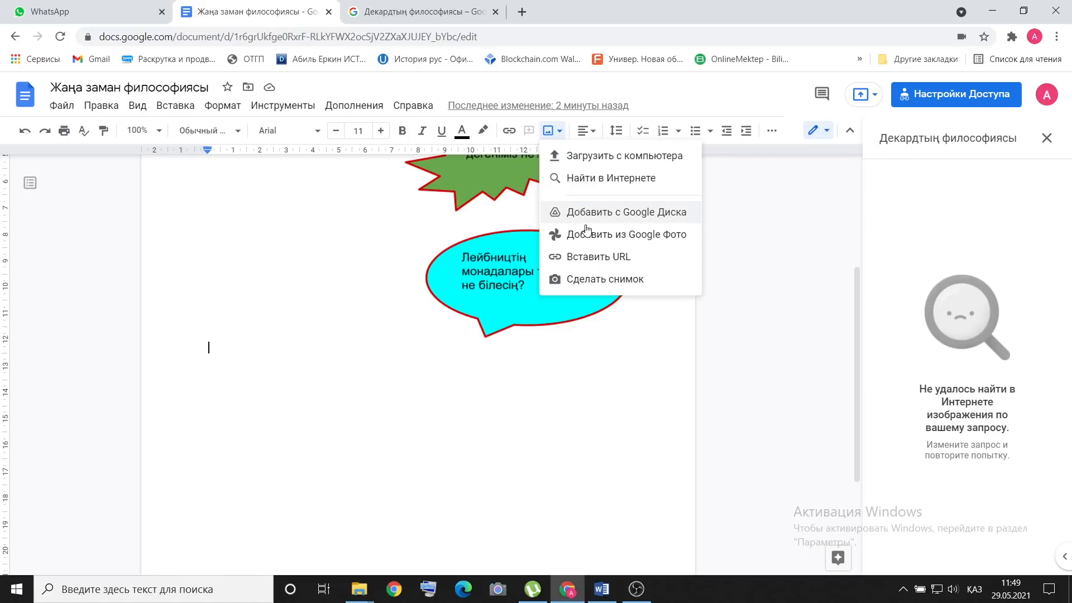
click(599, 258)
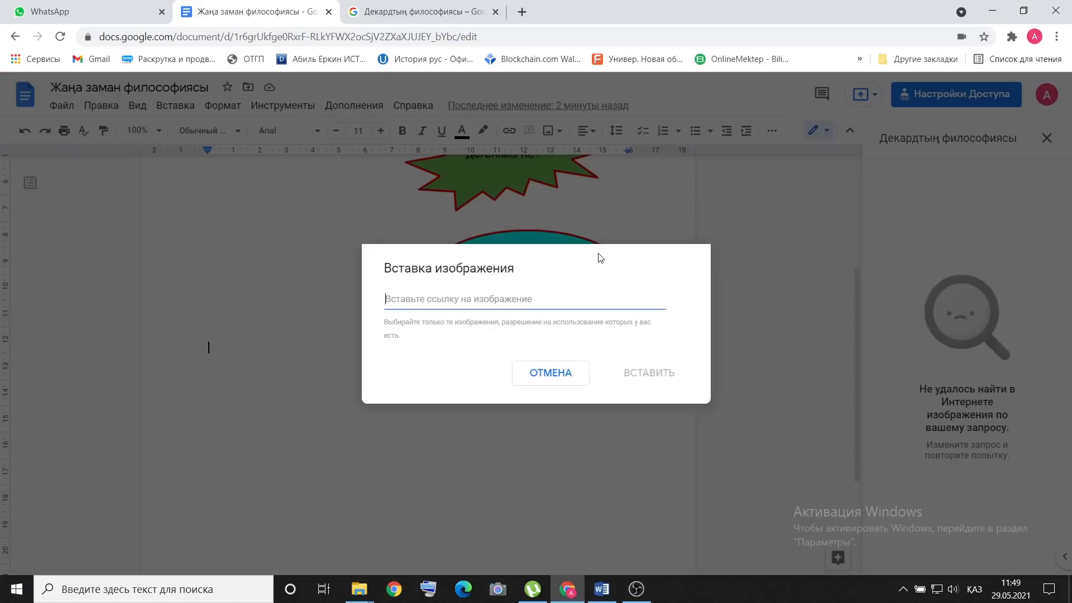
right_click(487, 291)
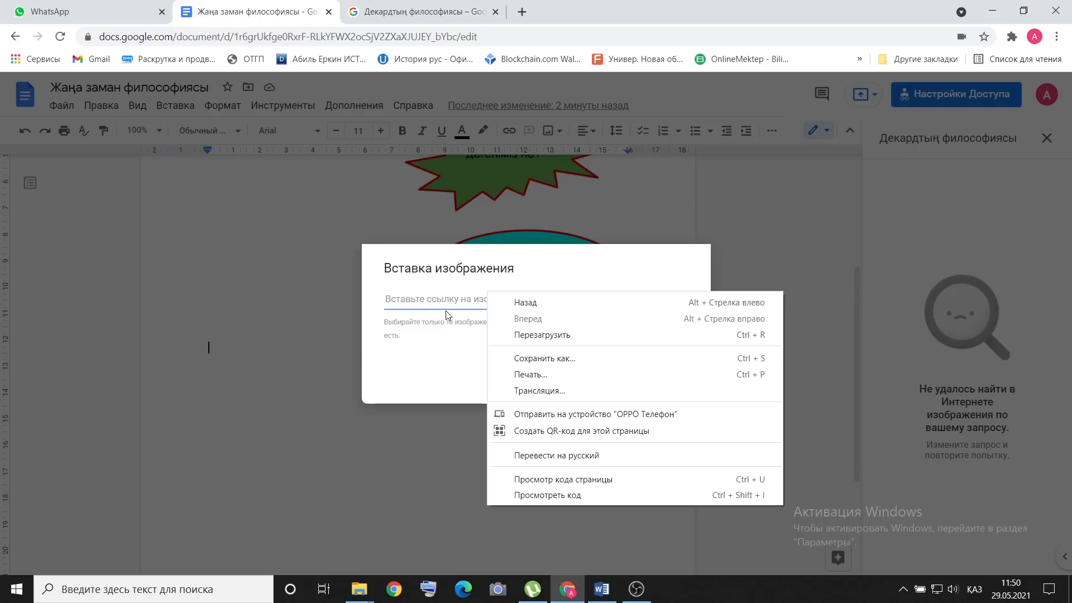
click(422, 294)
right_click(422, 295)
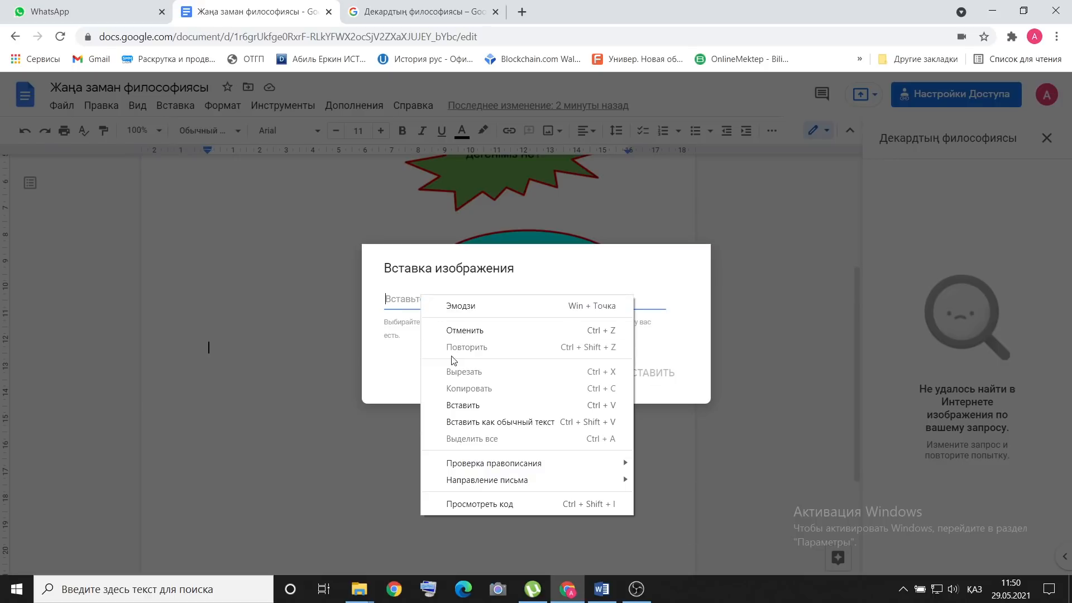
click(462, 405)
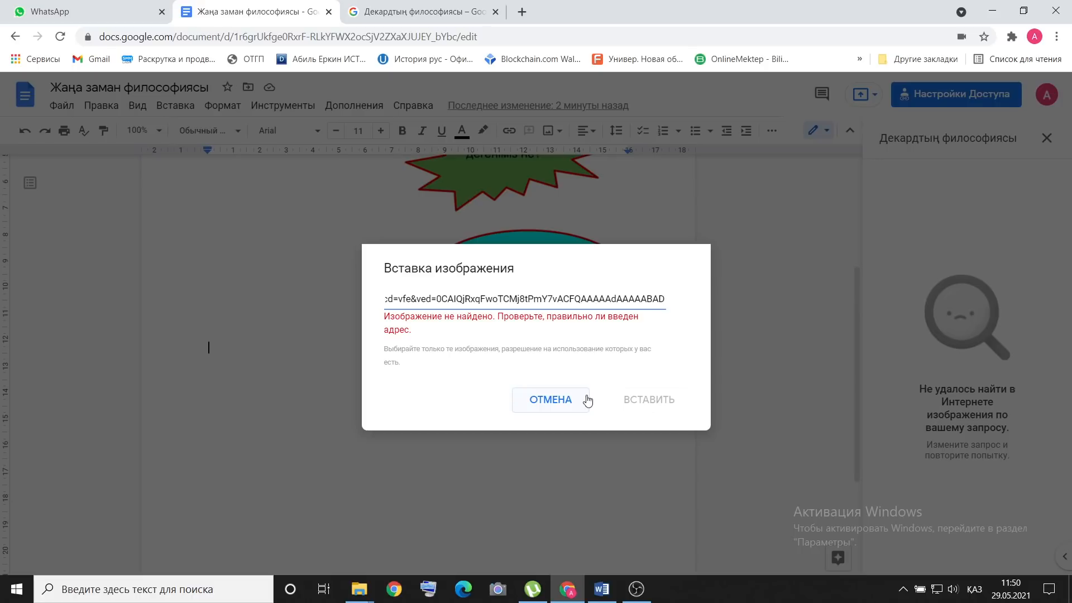
click(550, 399)
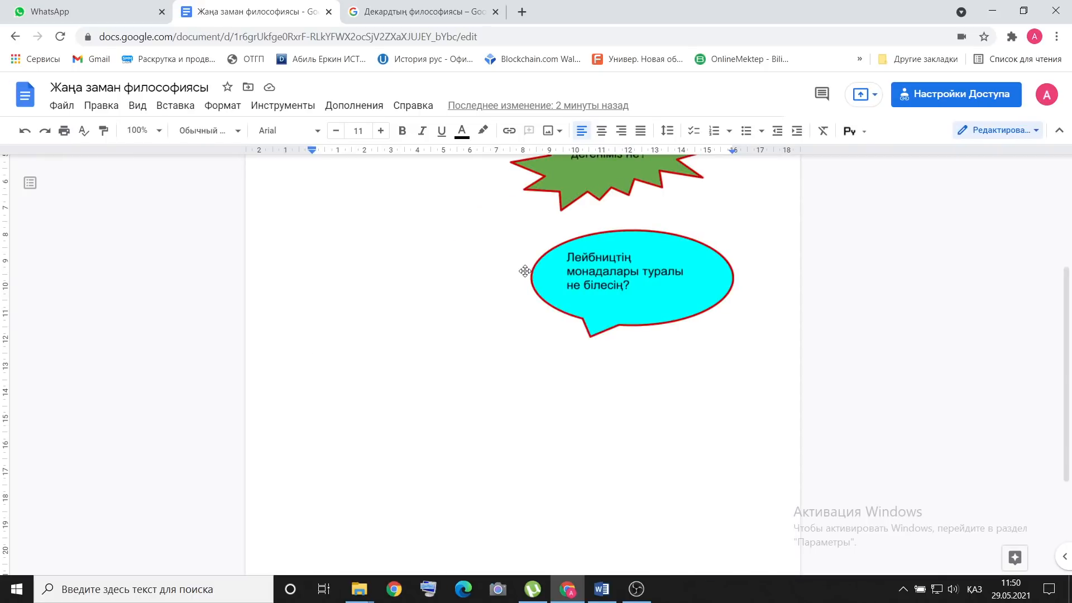
- Search the web for images with the query "Лейбниц" and insert the black-and-white portrait below the oval callout
scroll(593, 266, up, 1)
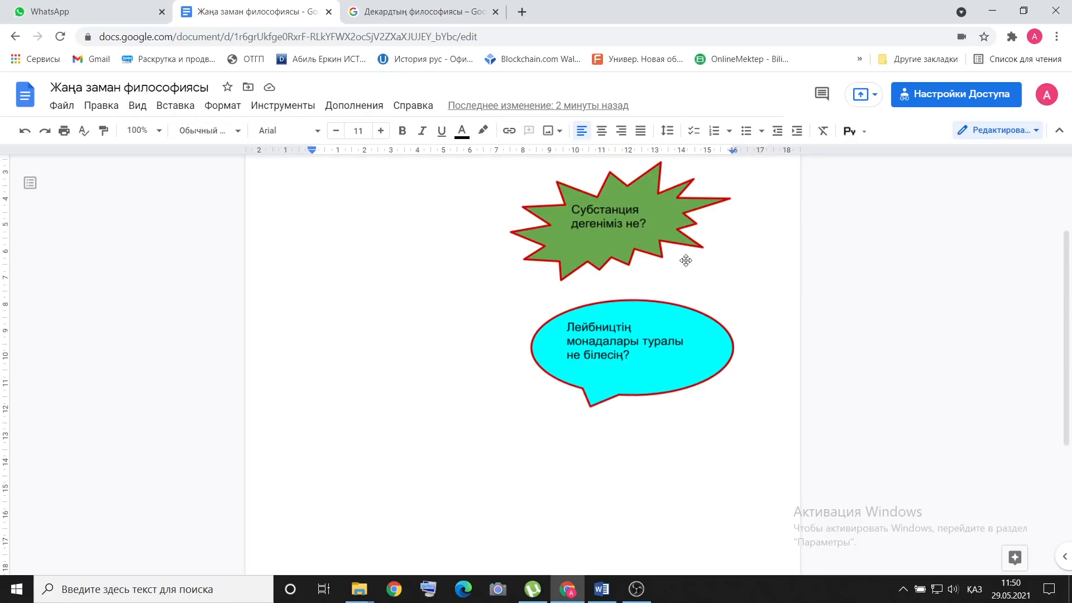
click(549, 131)
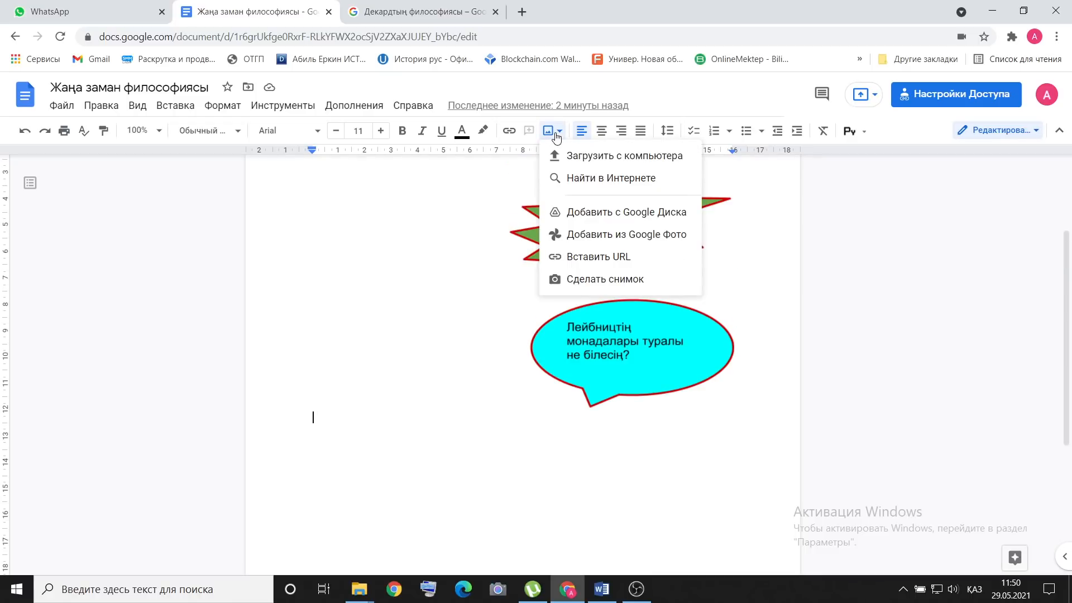
click(581, 179)
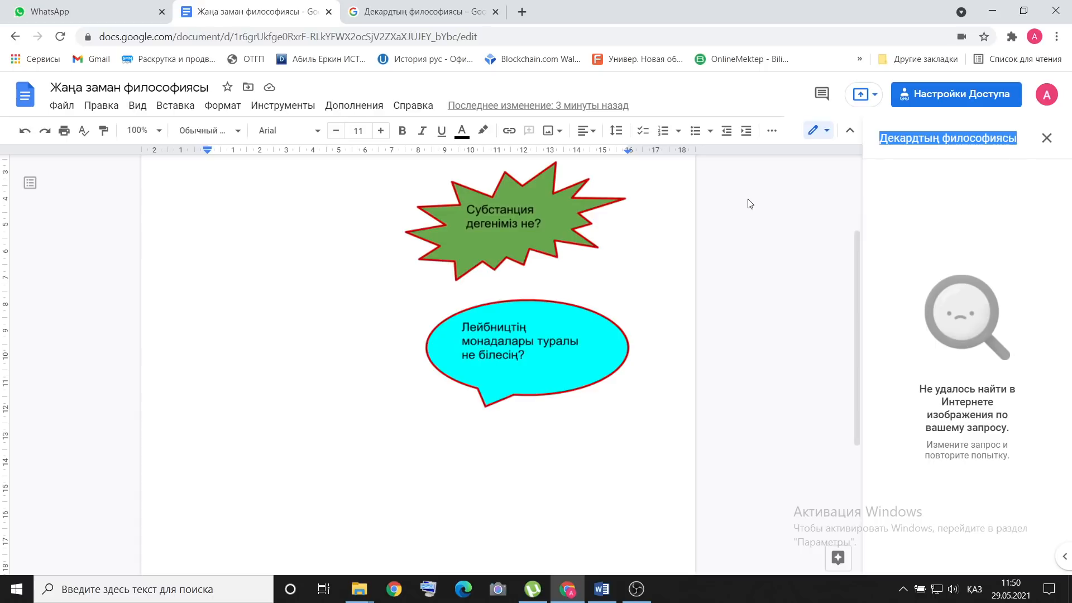
text(Лейбниц)
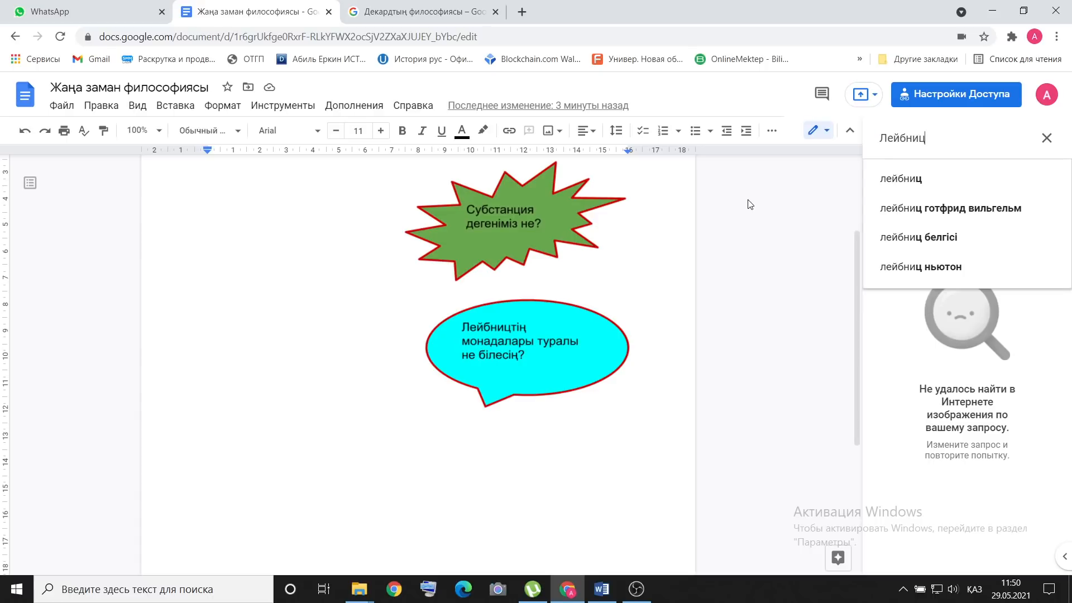
key(Return)
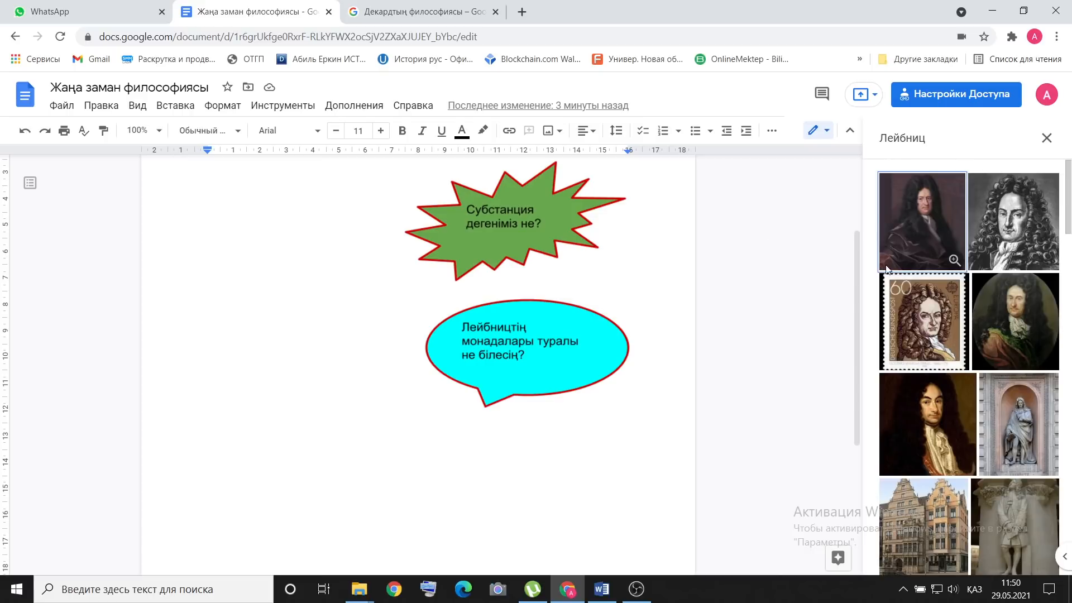
double_click(991, 234)
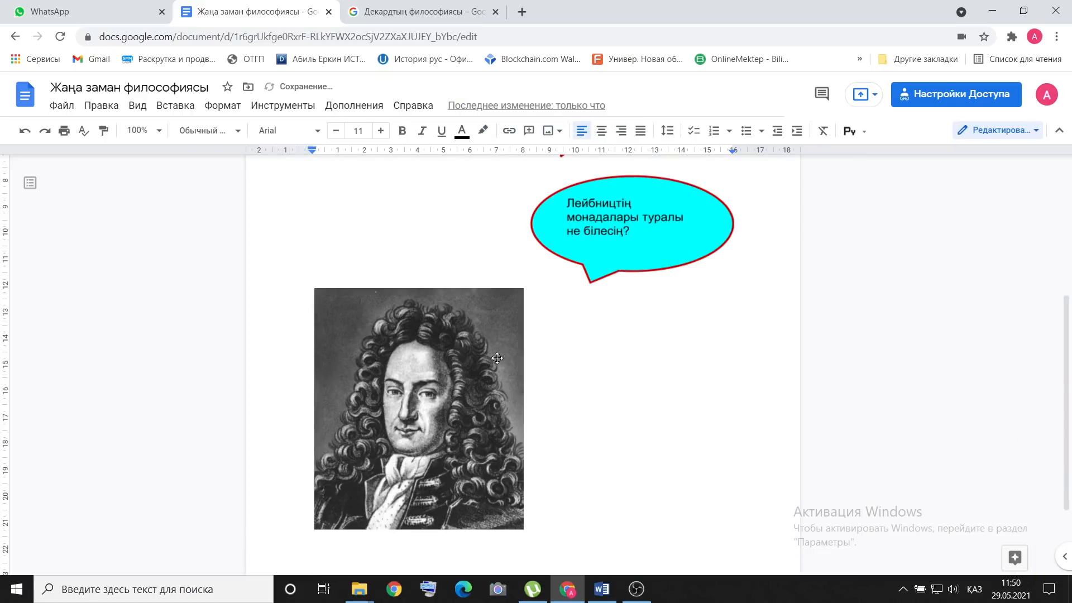
click(500, 363)
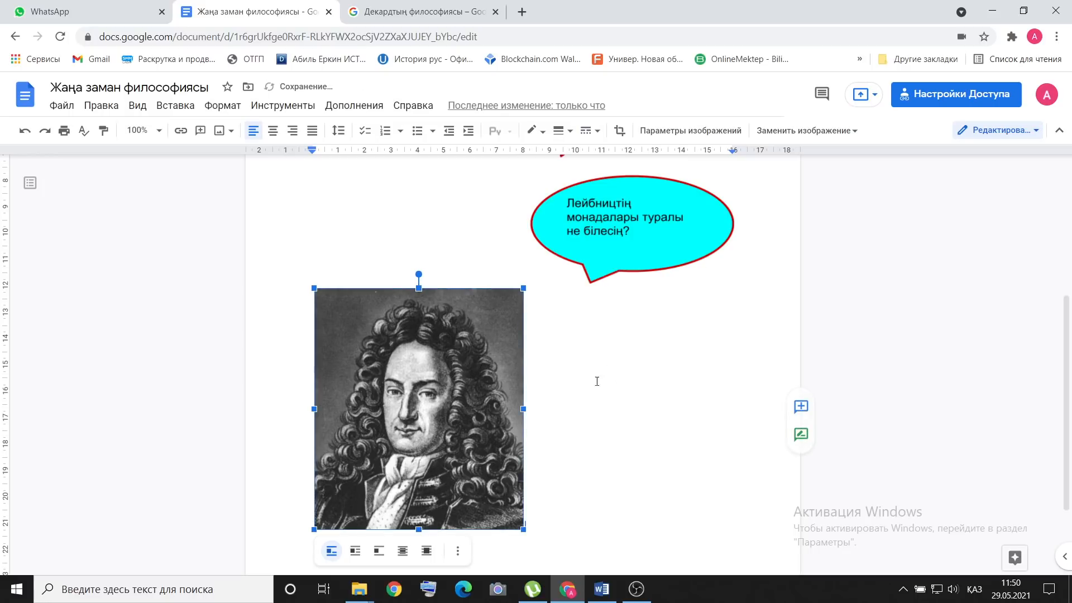
- Write the question "Суретте көрсетілген философты ата?" on the line below the portrait
click(573, 517)
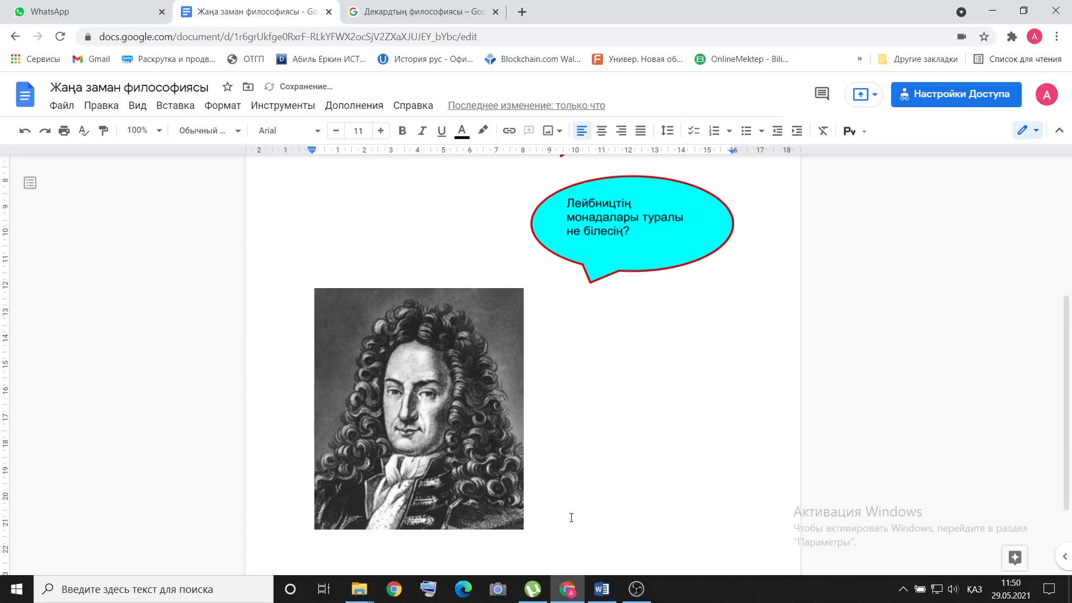
scroll(559, 491, down, 2)
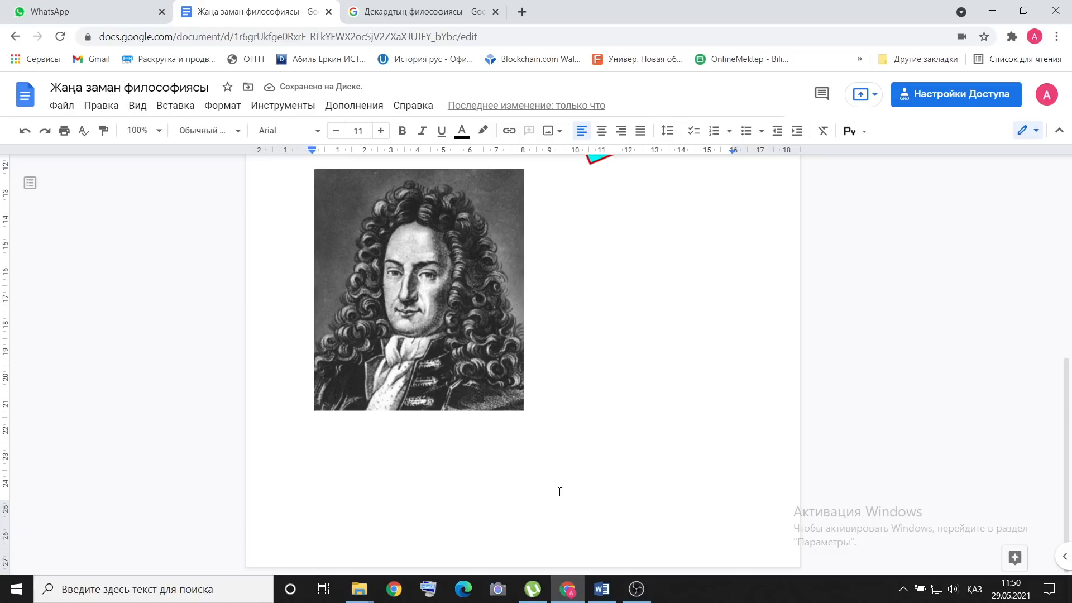
text(Суретте көрсеті)
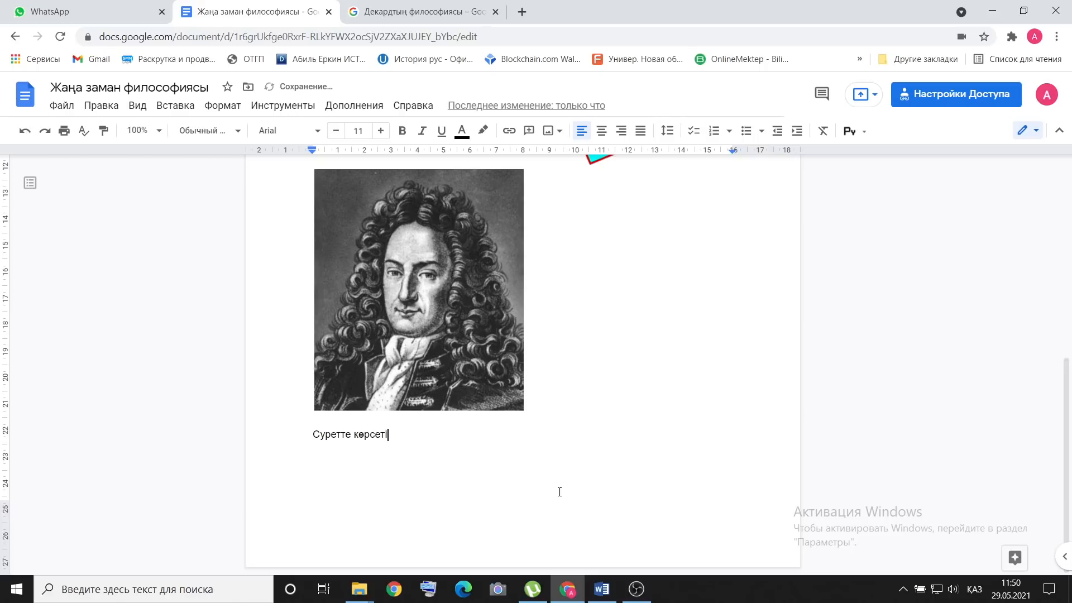
text(лген философ)
key(BackSpace)
key(BackSpace)
key(BackSpace)
key(BackSpace)
key(BackSpace)
key(BackSpace)
key(BackSpace)
key(BackSpace)
key(BackSpace)
text(лософты ата?)
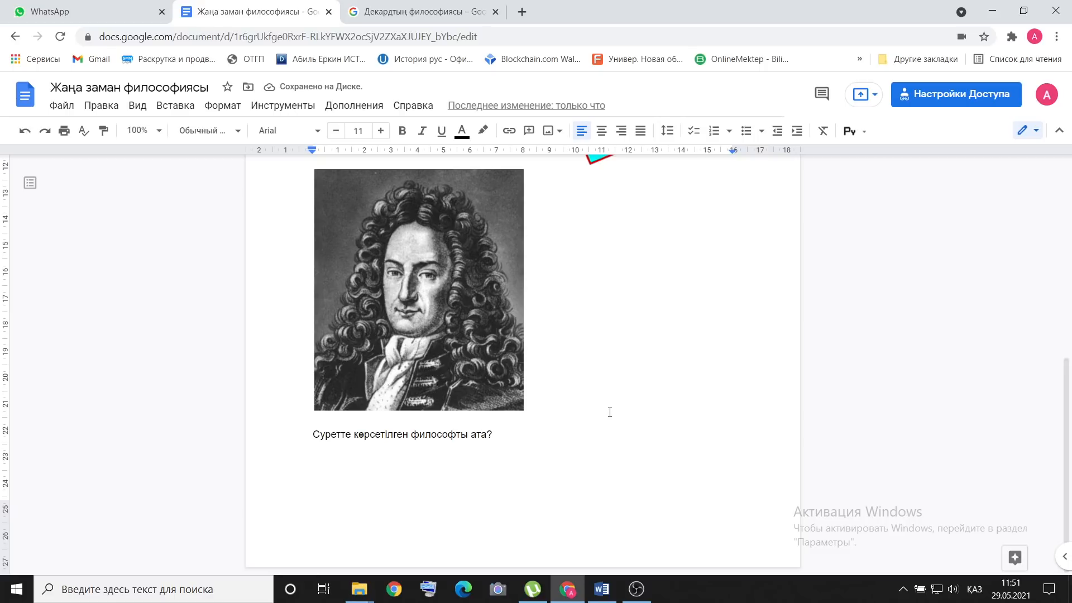
- Start a link on a new line below the question, with the text "Гоббстың Левиафан еңбегін төмендегі сілтеме арқылы өтіп, оқып, танысыңыздар"
scroll(625, 369, up, 7)
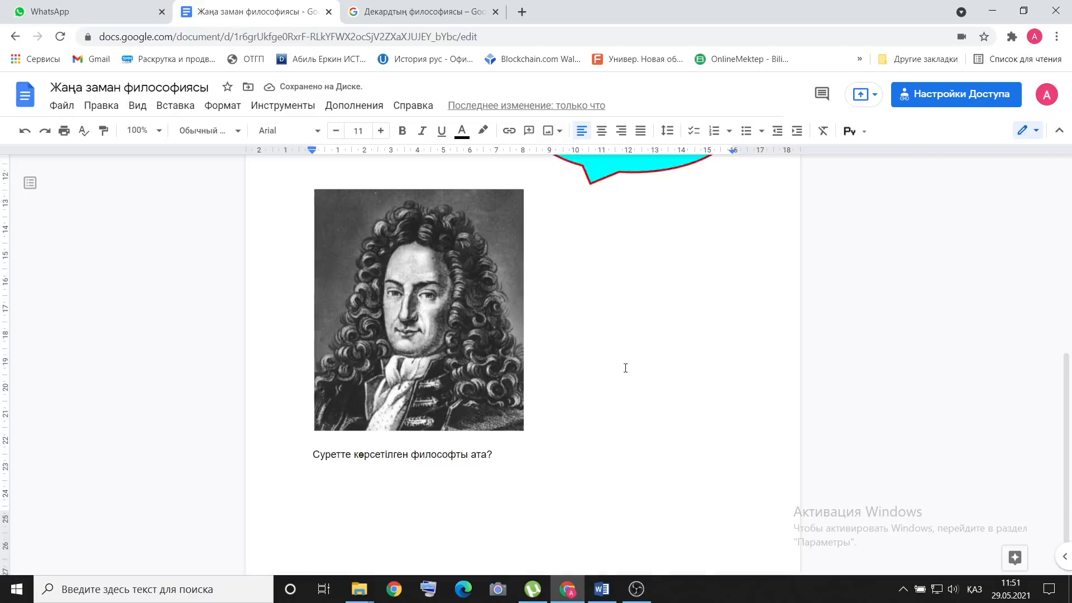
scroll(618, 338, down, 7)
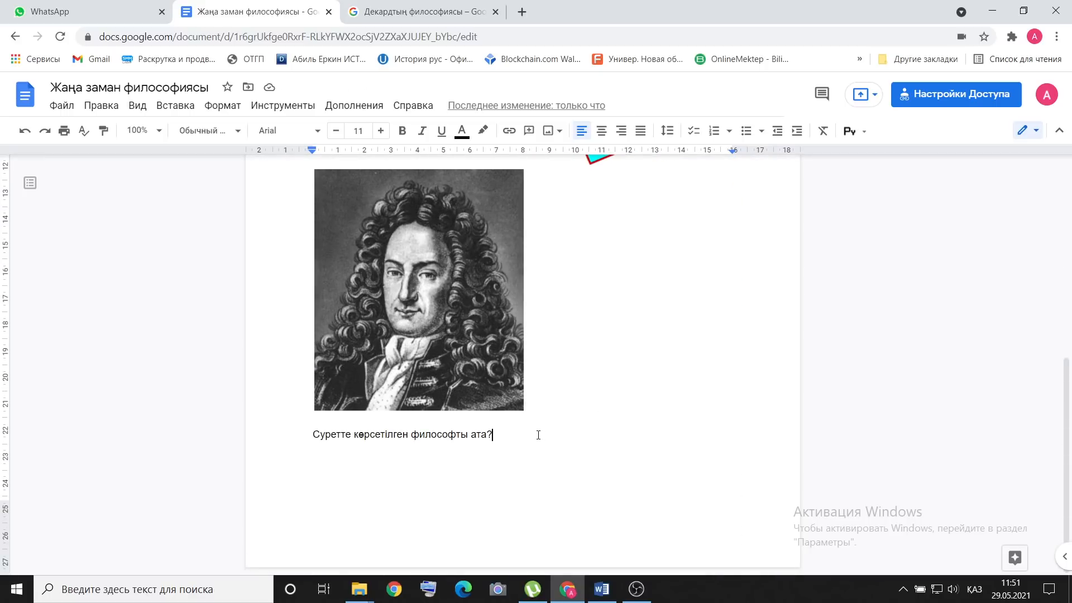
key(Return)
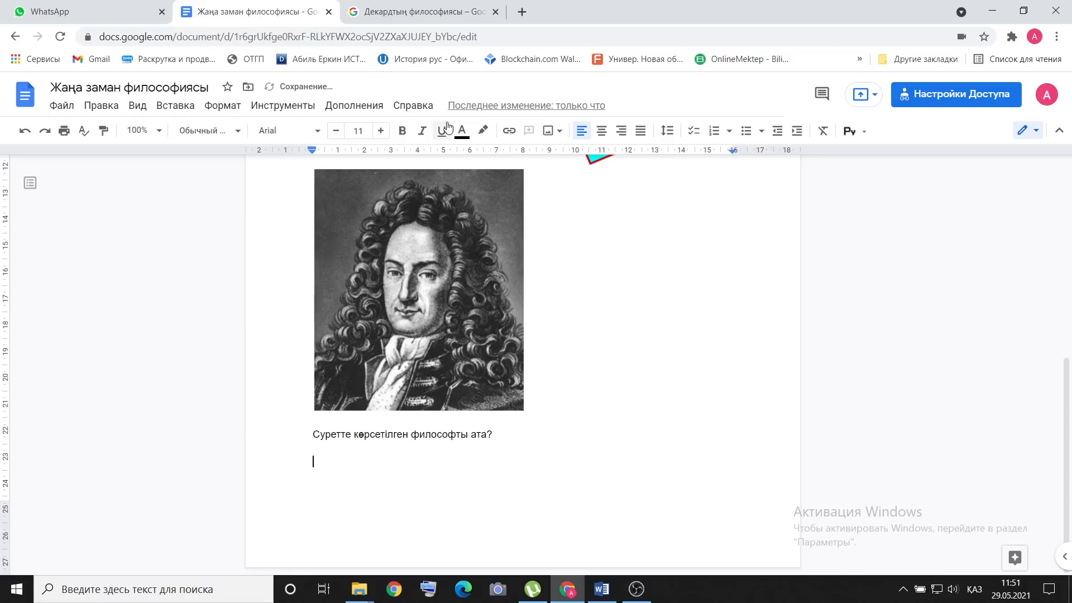
click(510, 133)
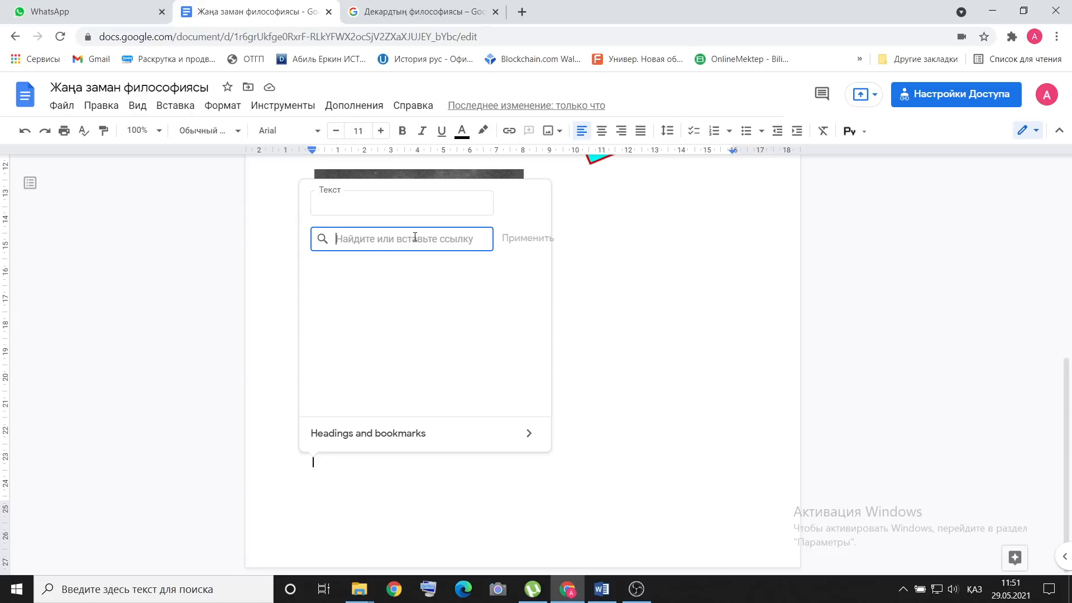
click(378, 206)
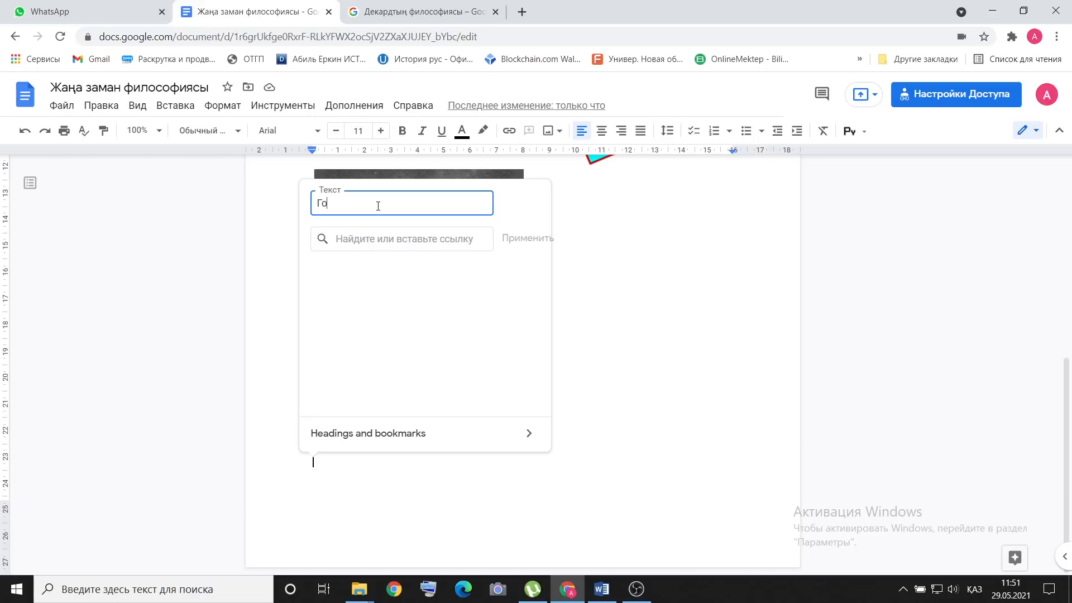
text(Гоббстың Левиафан еңбегін )
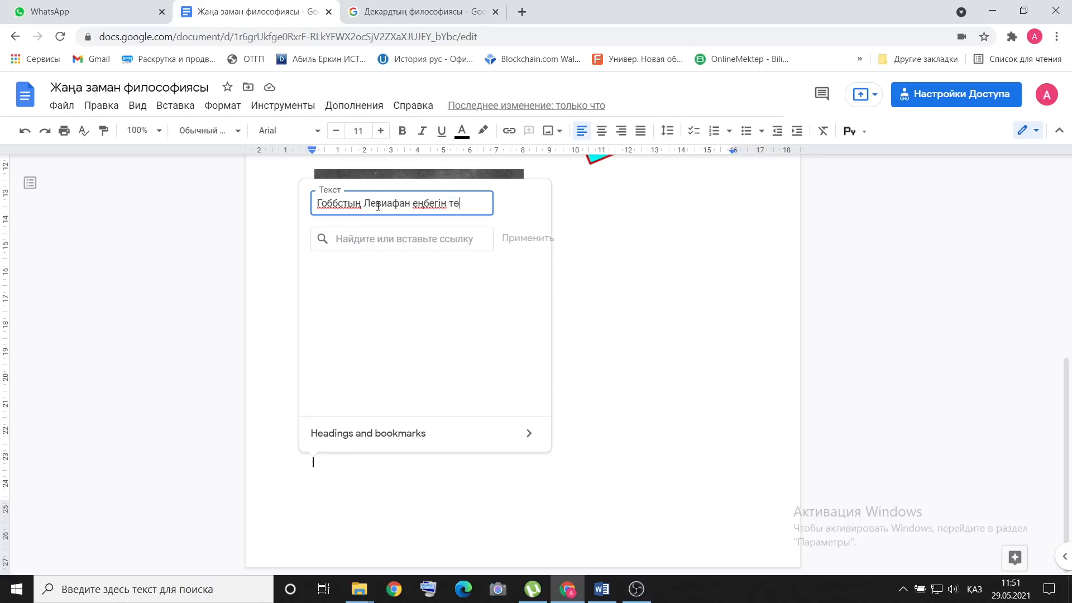
text(төмендегі)
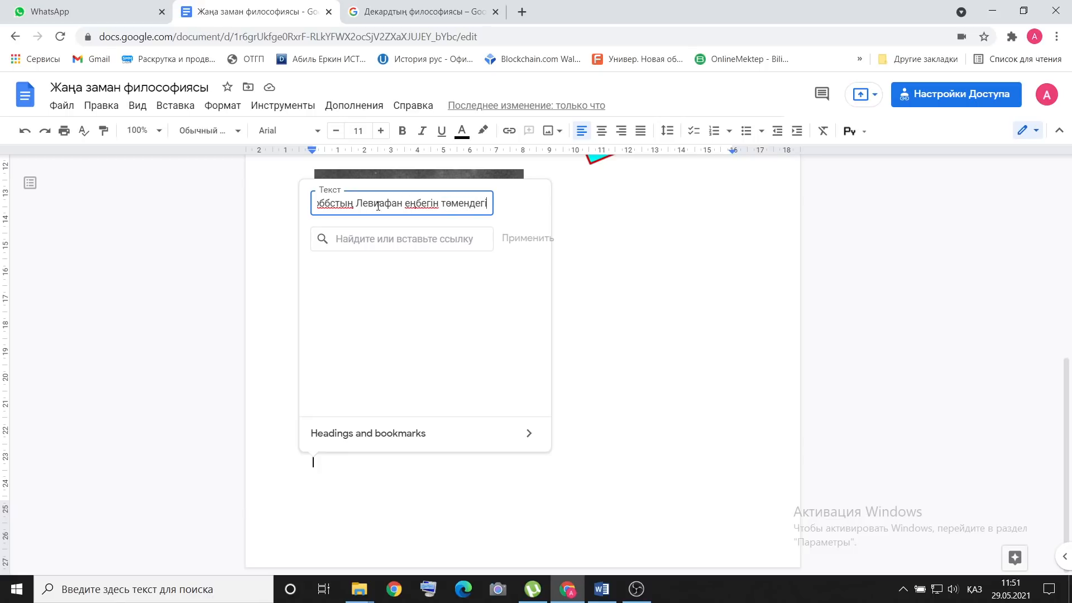
text( сілтеме)
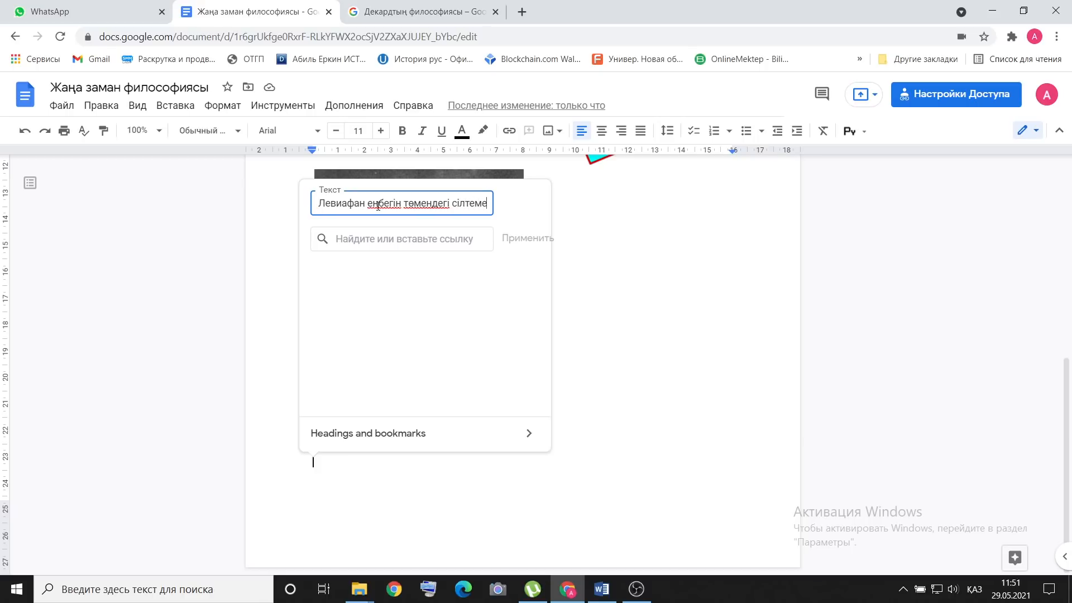
text( арқылы ө)
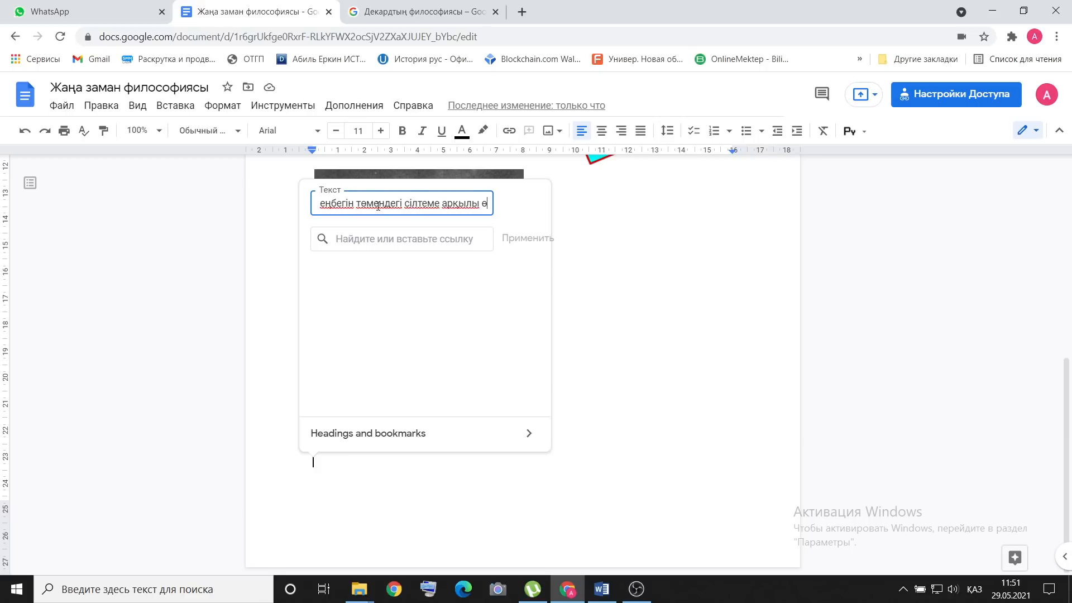
text(тіп, )
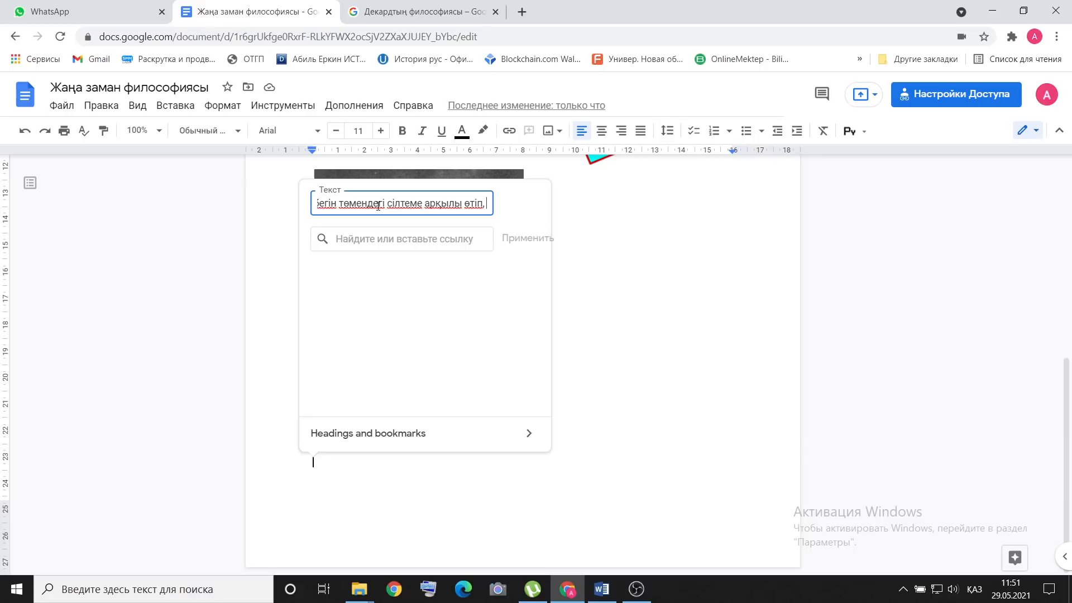
text(оқып, тан)
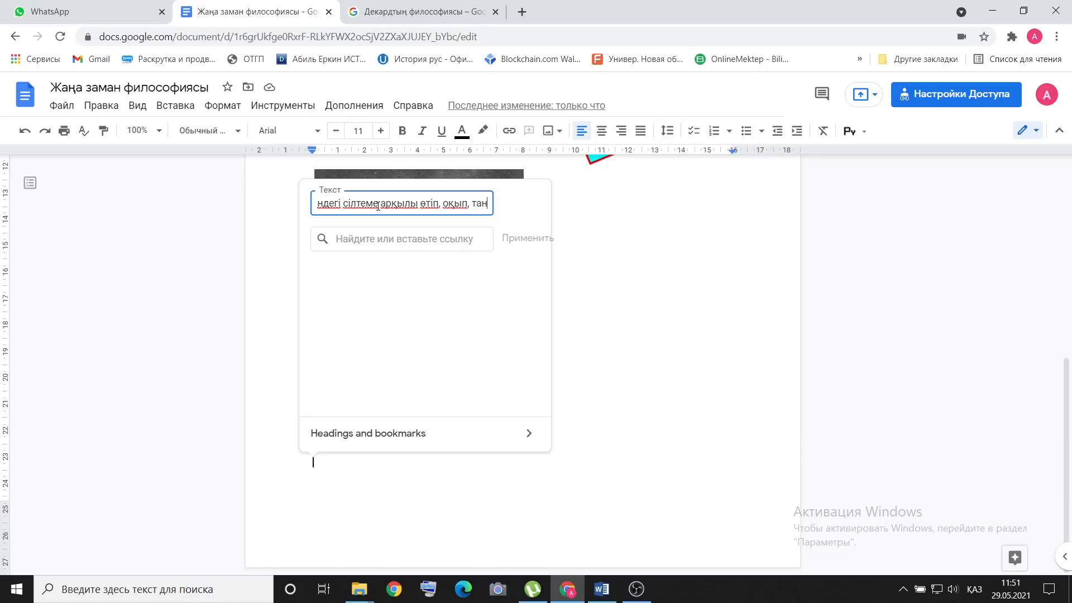
text(ысыңыздар)
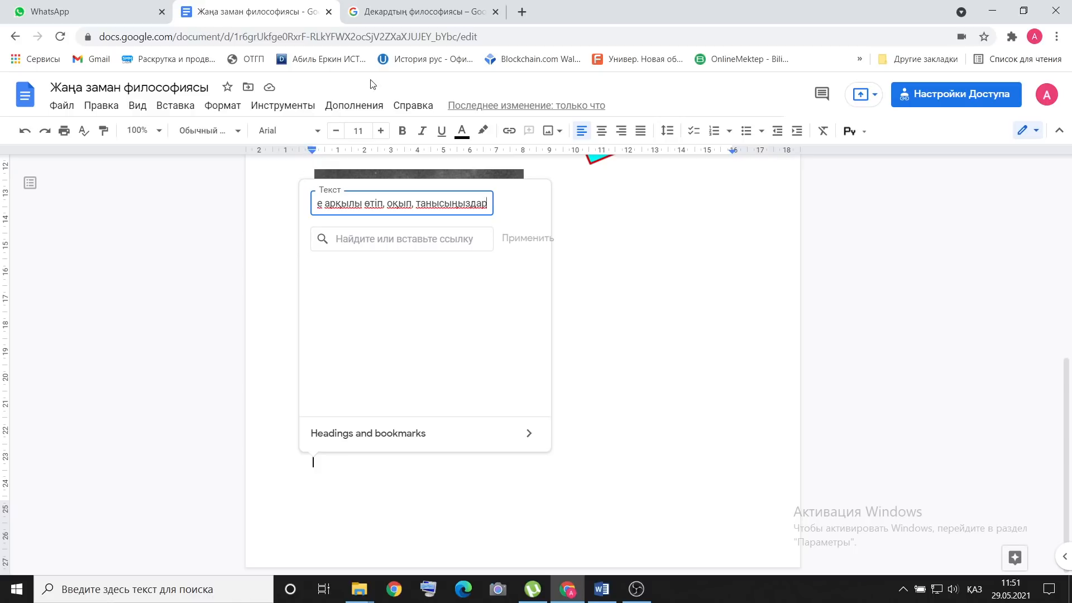
- Search Google for "Гоббстың Левиафан кітабі" and open the kk.warbletoncouncil.org article about Hobbes's Leviathan
click(411, 12)
click(400, 44)
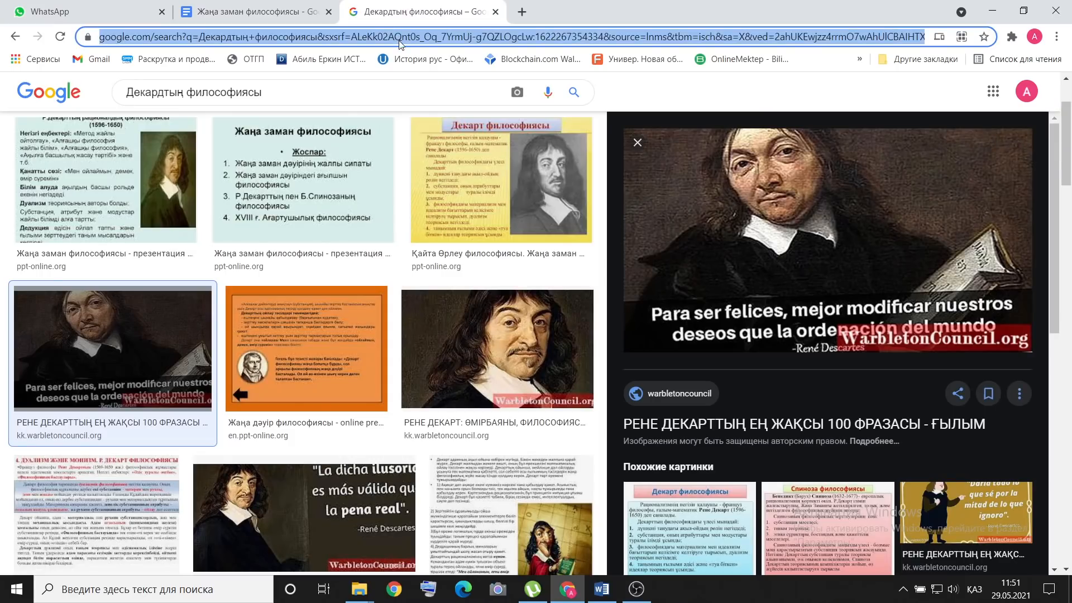
text(Гобб)
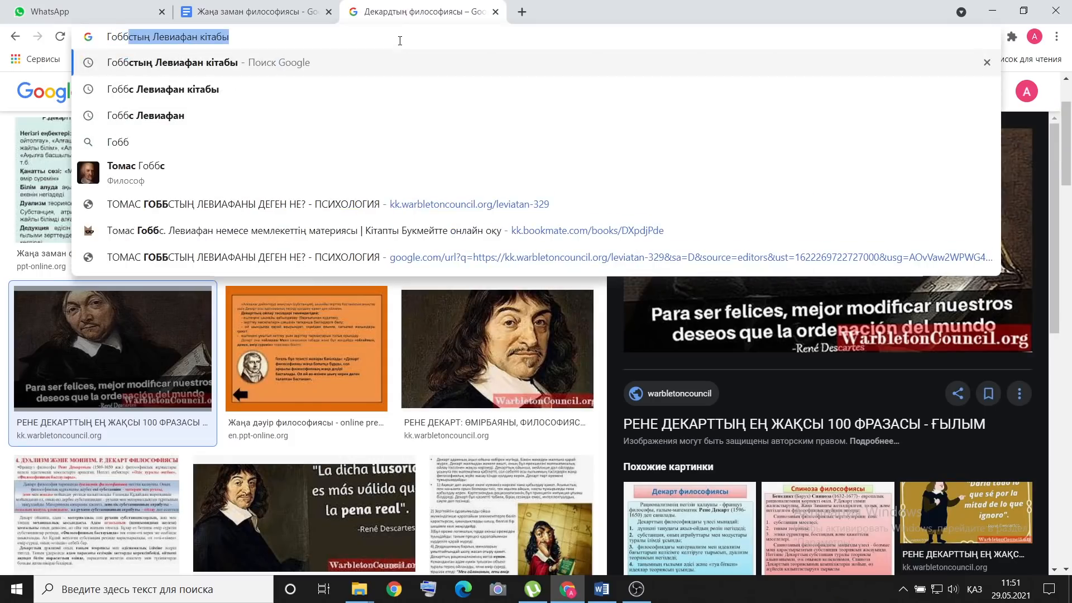
text(стың Левиафан кітабі)
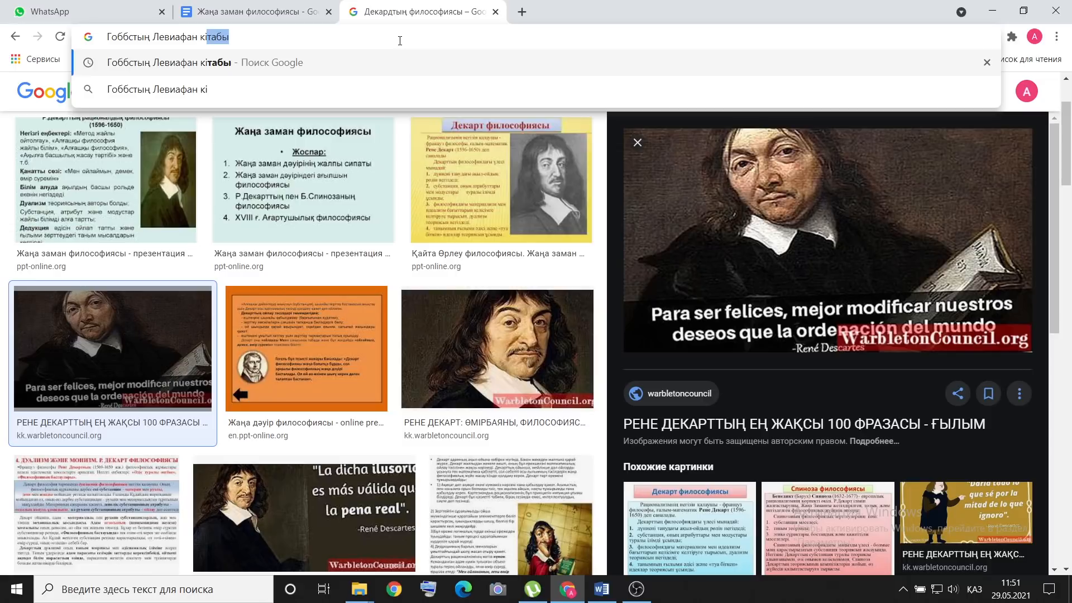
key(Return)
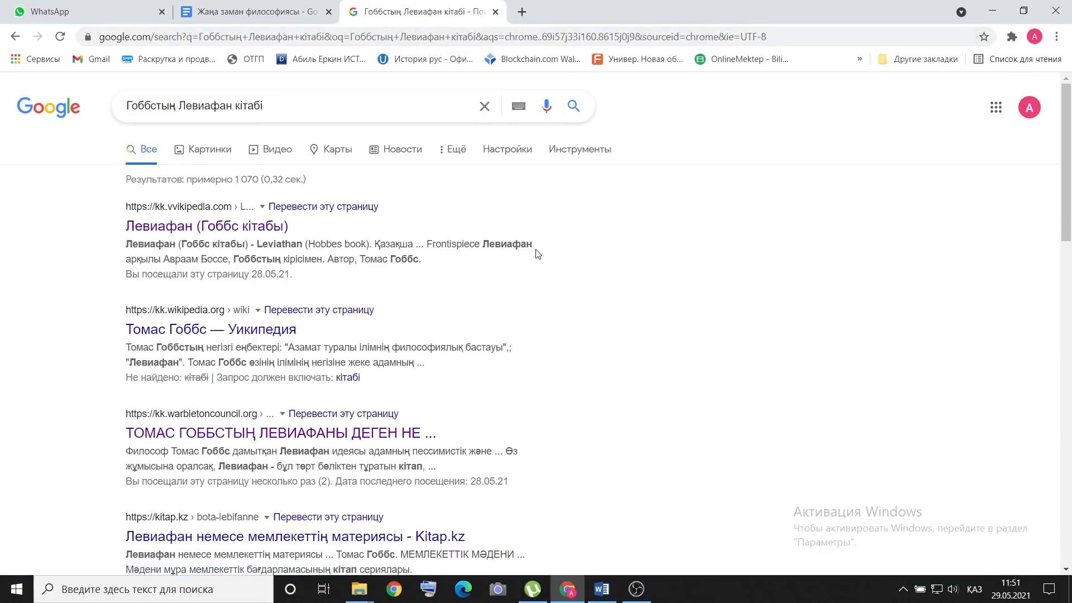
scroll(535, 255, down, 1)
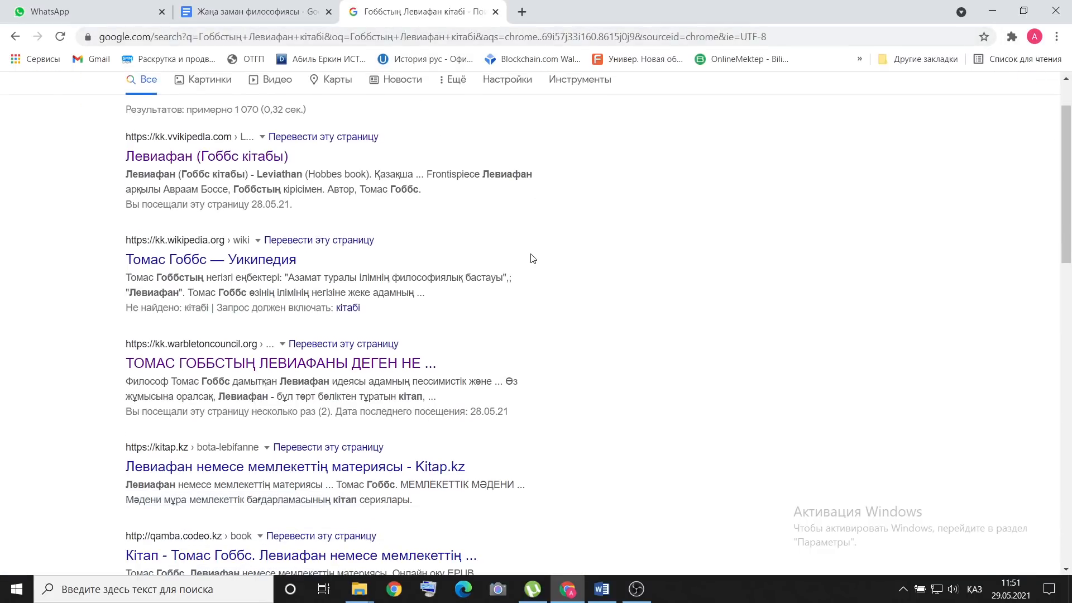
click(419, 363)
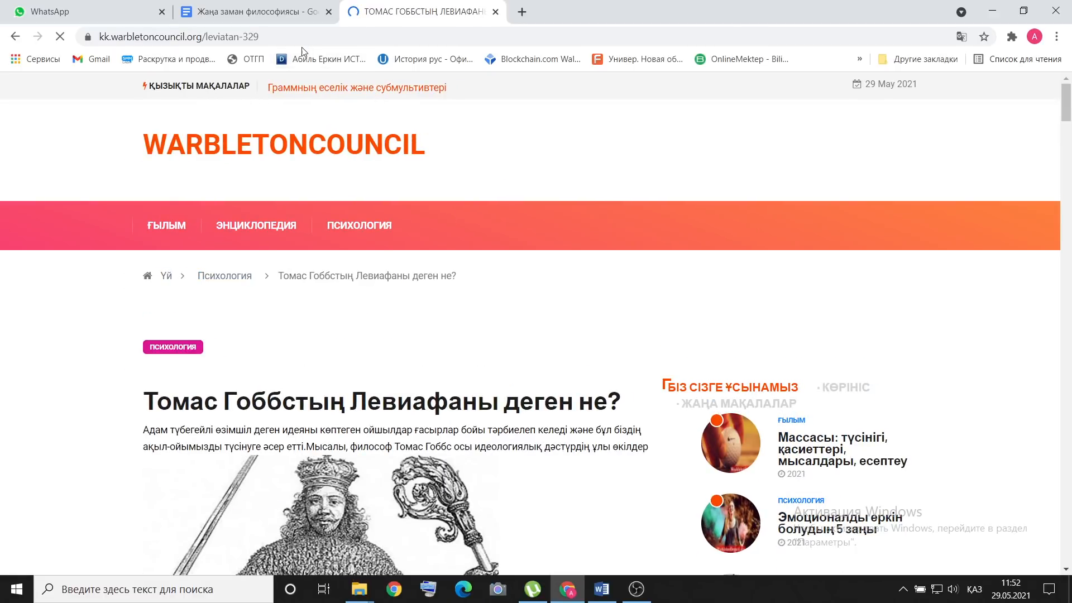
- Copy the article's address kk.warbletoncouncil.org/leviatan-329 and apply it as the target of the link being inserted in the document
click(280, 37)
key(ctrl+c)
right_click(281, 38)
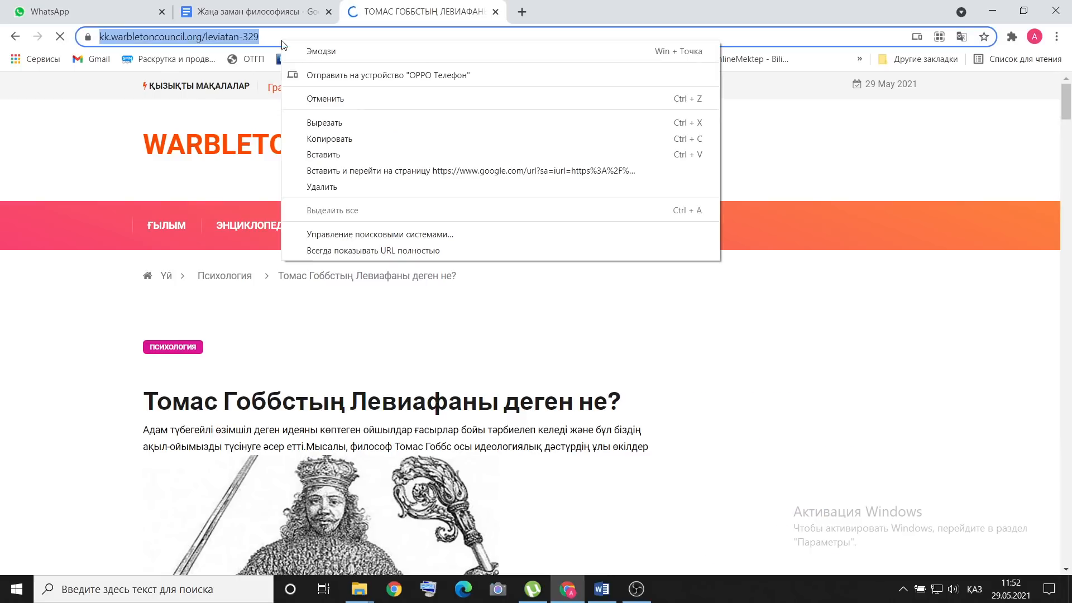
click(335, 139)
click(248, 12)
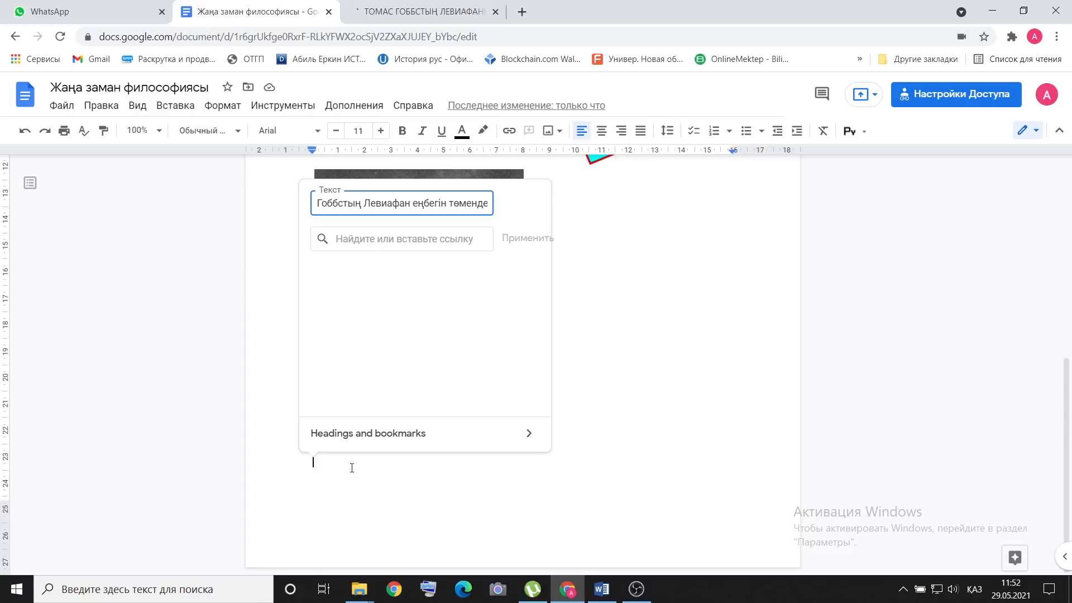
right_click(372, 238)
click(424, 346)
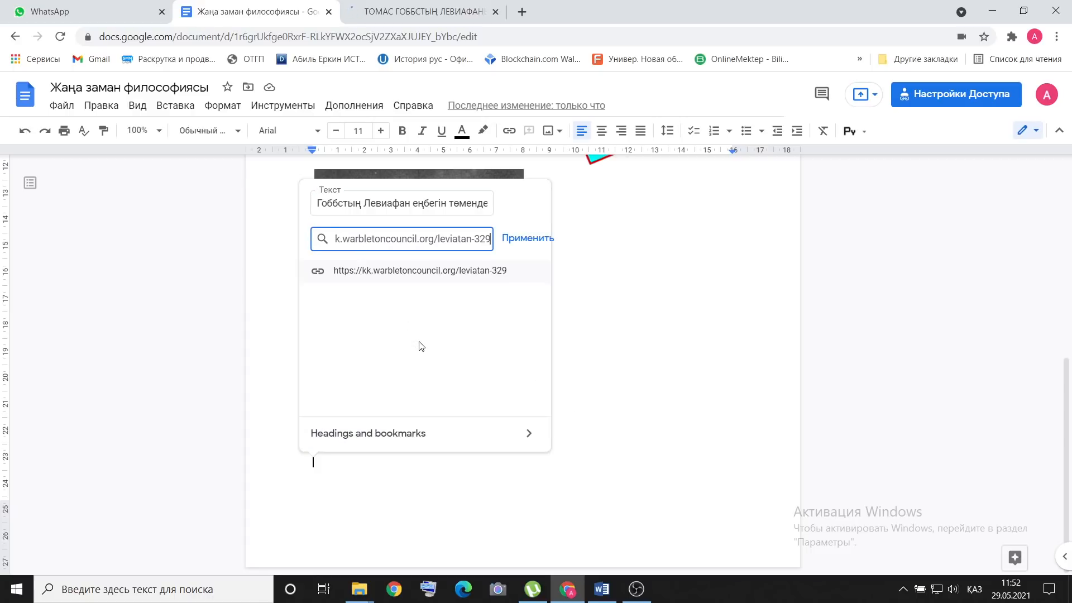
click(521, 238)
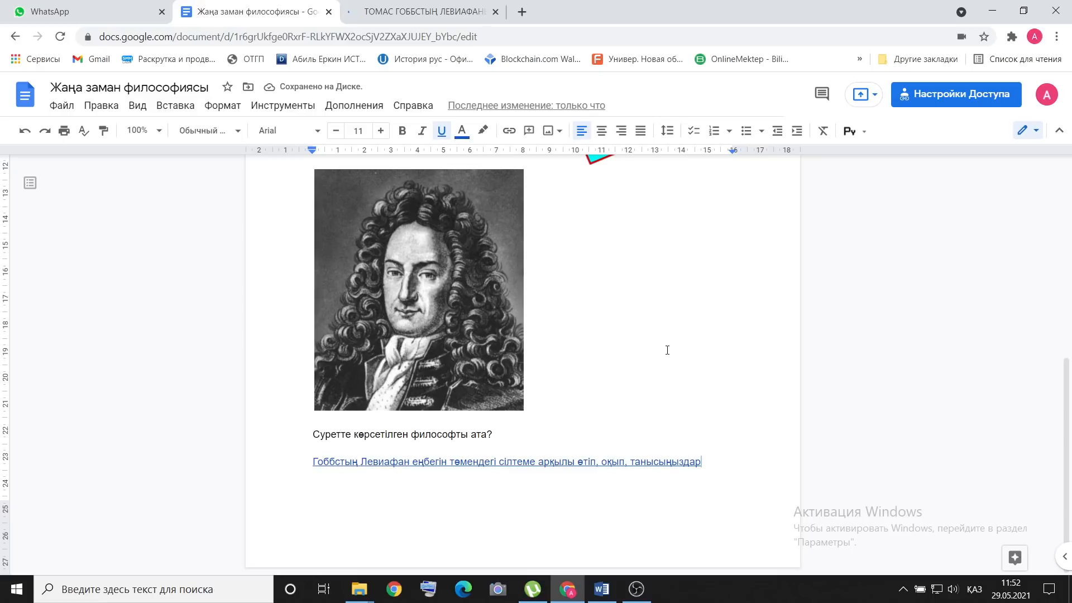
- Test the inserted link by opening it, close both article tabs, and review the document's shapes and portrait
click(641, 466)
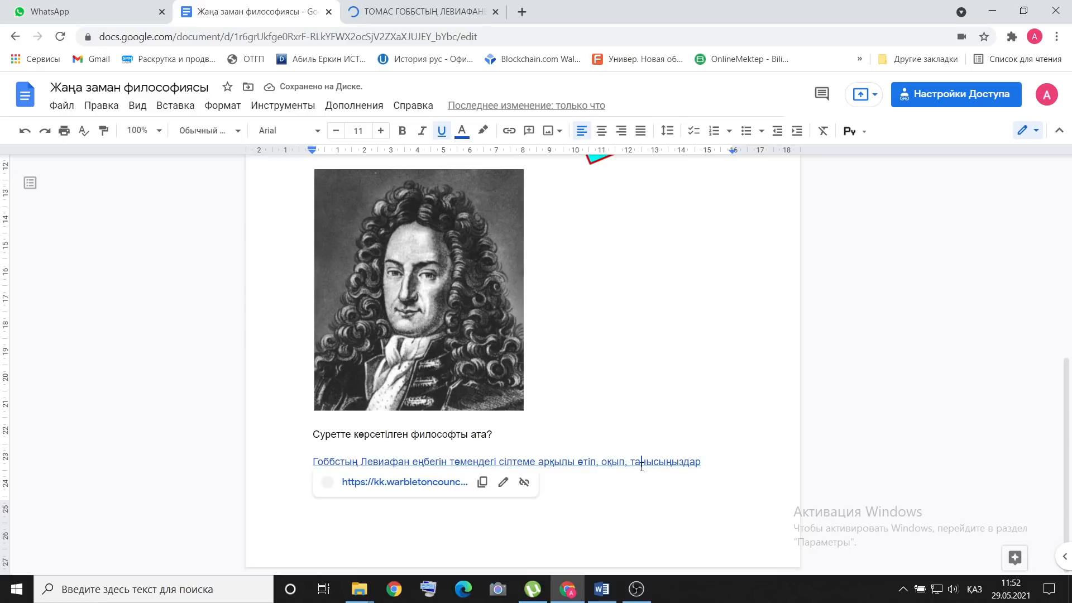
click(427, 482)
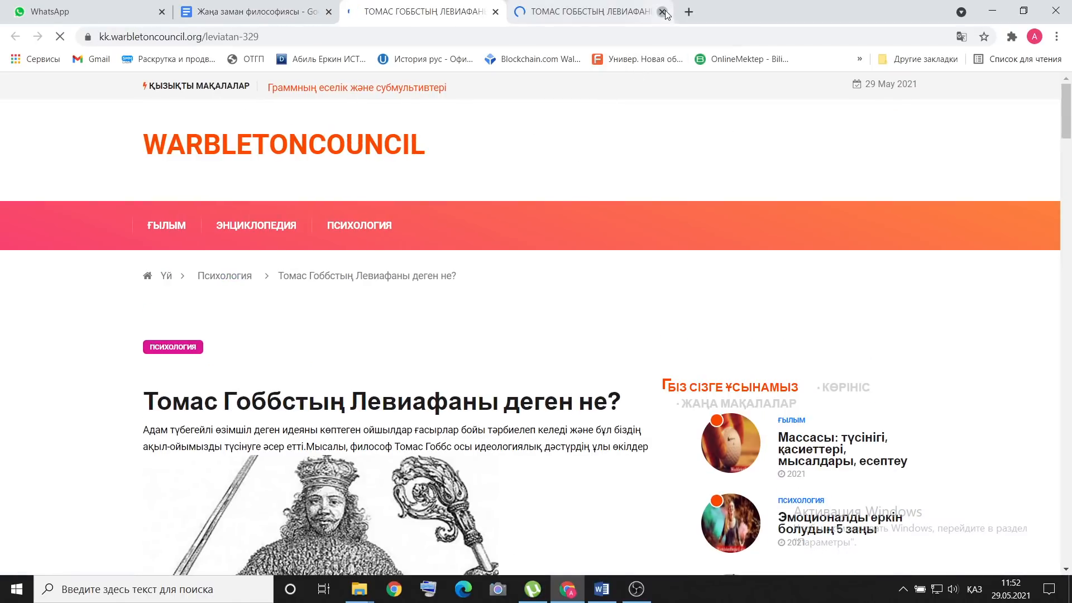
click(662, 12)
click(496, 12)
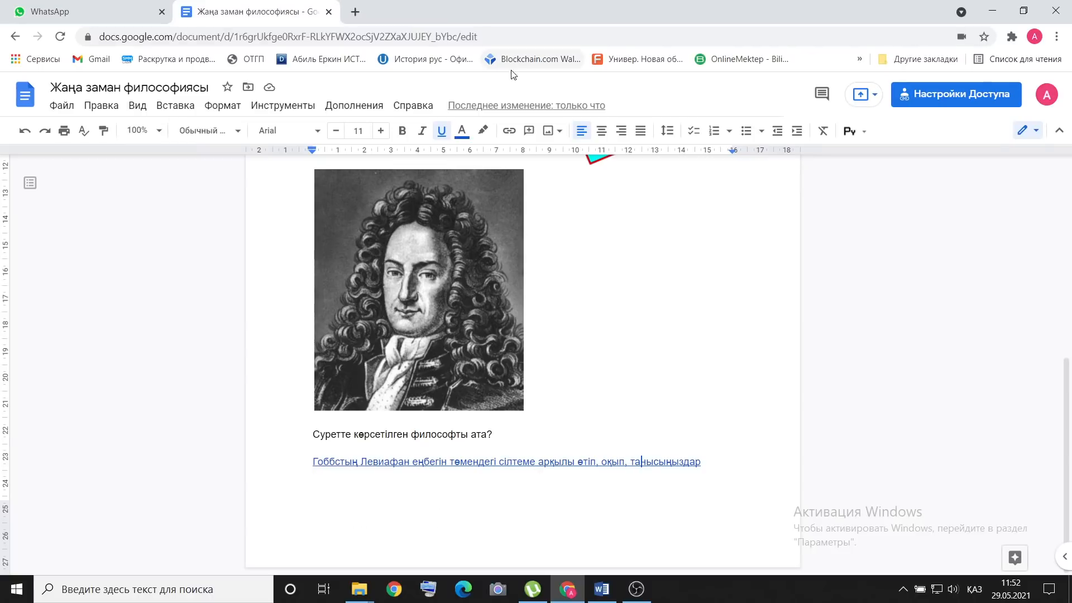
scroll(617, 337, up, 7)
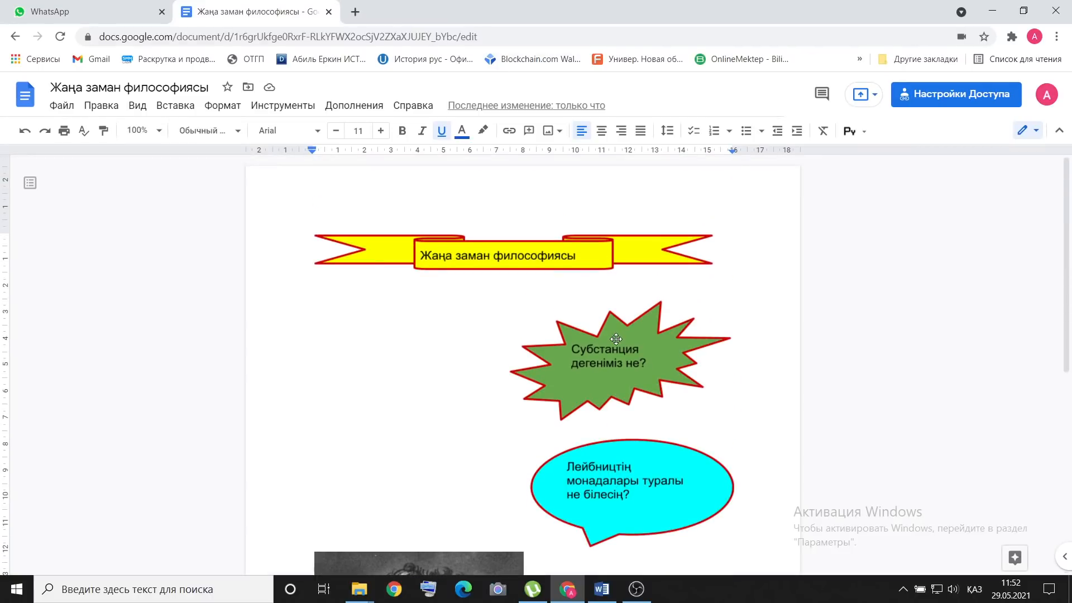
scroll(616, 339, down, 3)
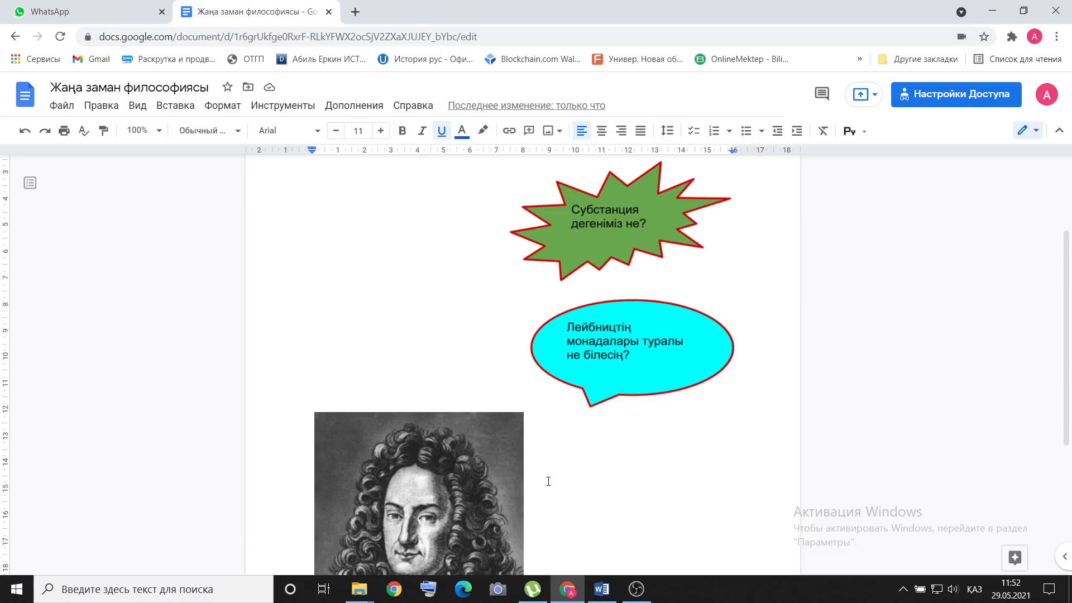
- Open a new incognito browser window and close the extra regular window showing the empty new tab
click(406, 589)
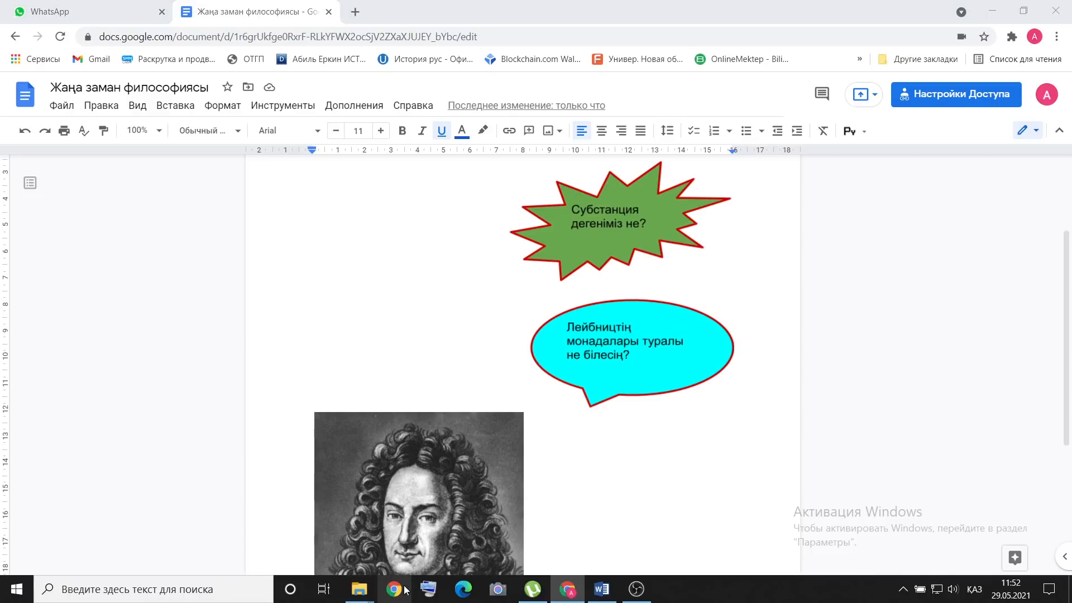
click(1056, 36)
click(948, 95)
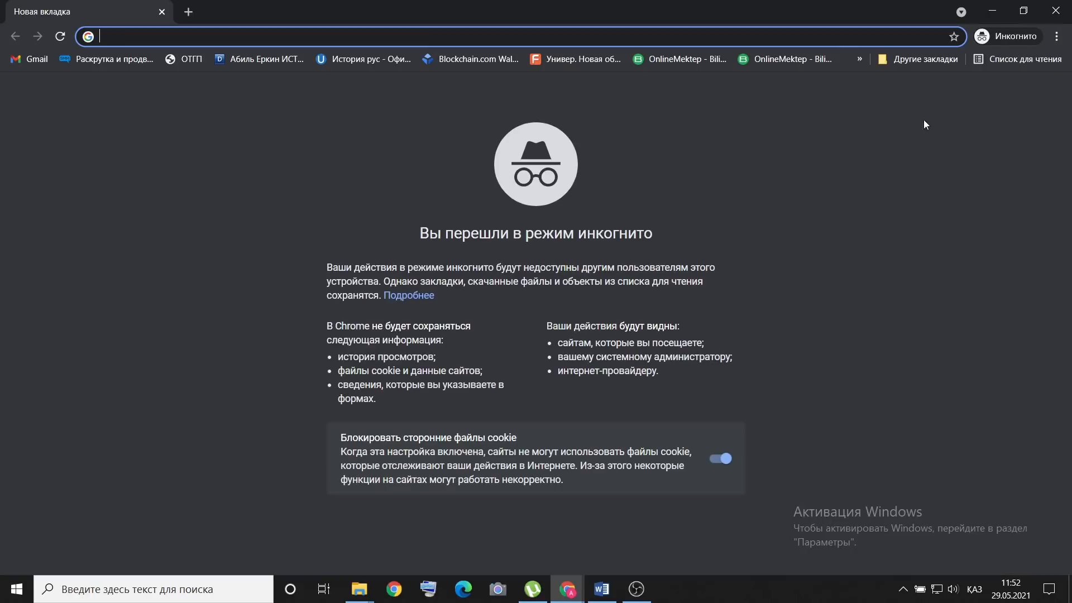
mouse_move(566, 587)
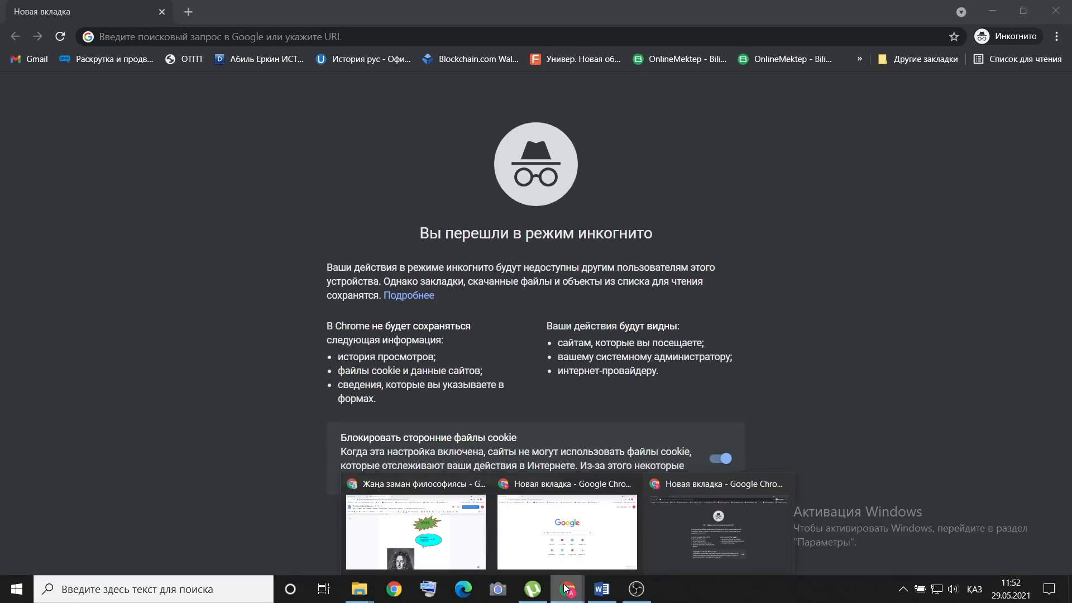
click(565, 544)
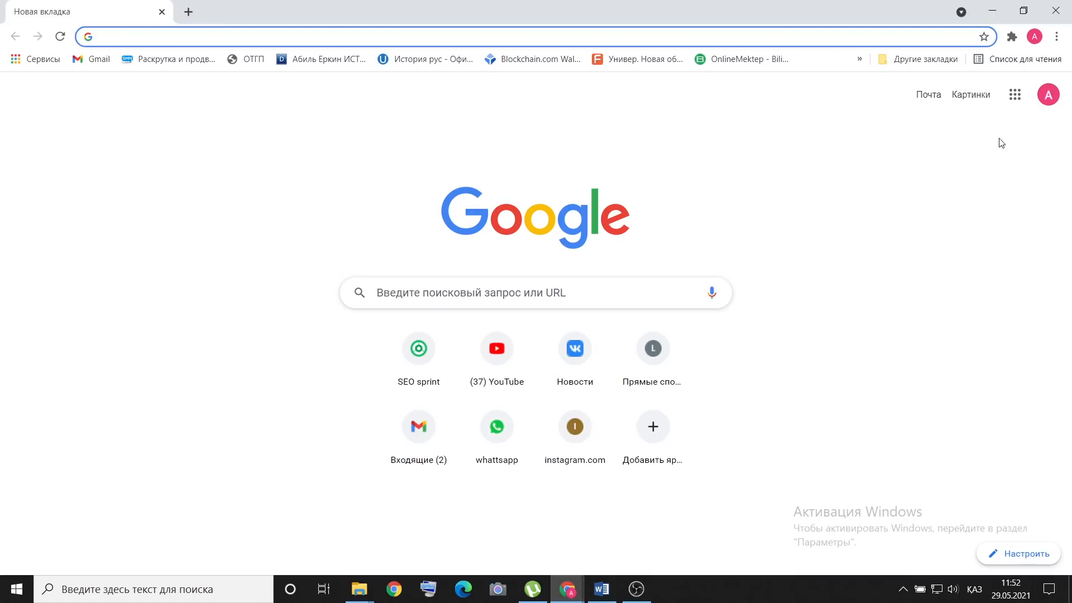
click(1055, 11)
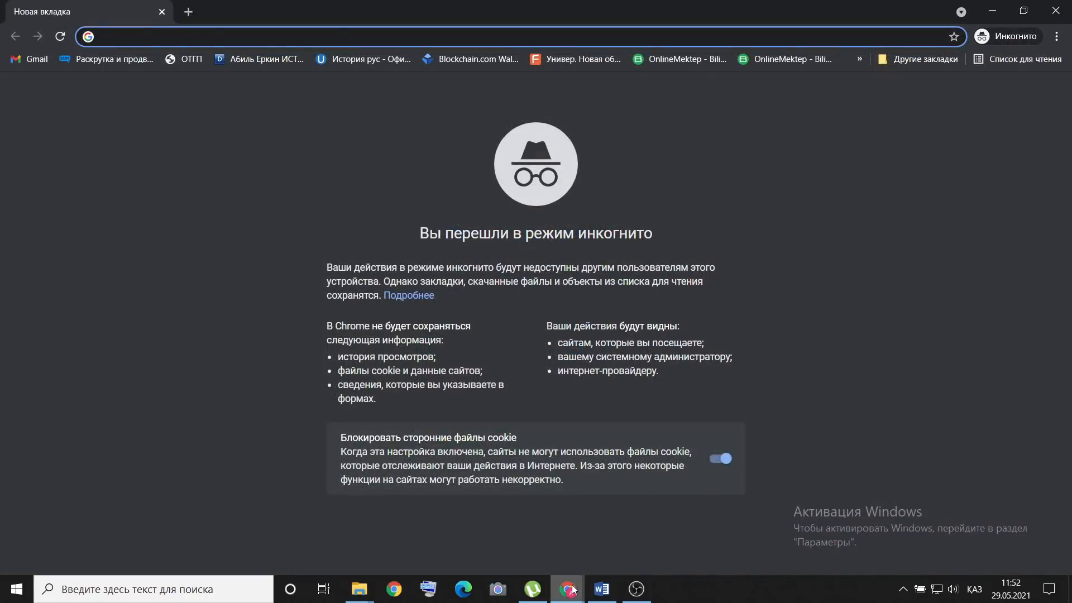
- Return to the "Жаңа заман философиясы" document and copy its sharing link from the access settings
mouse_move(573, 588)
click(491, 530)
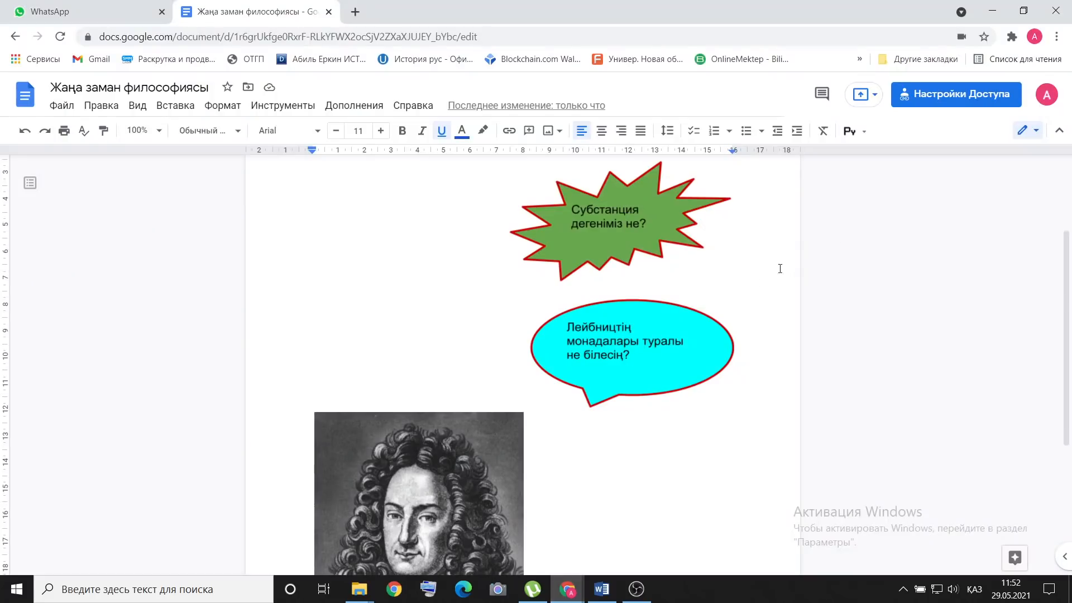
click(939, 95)
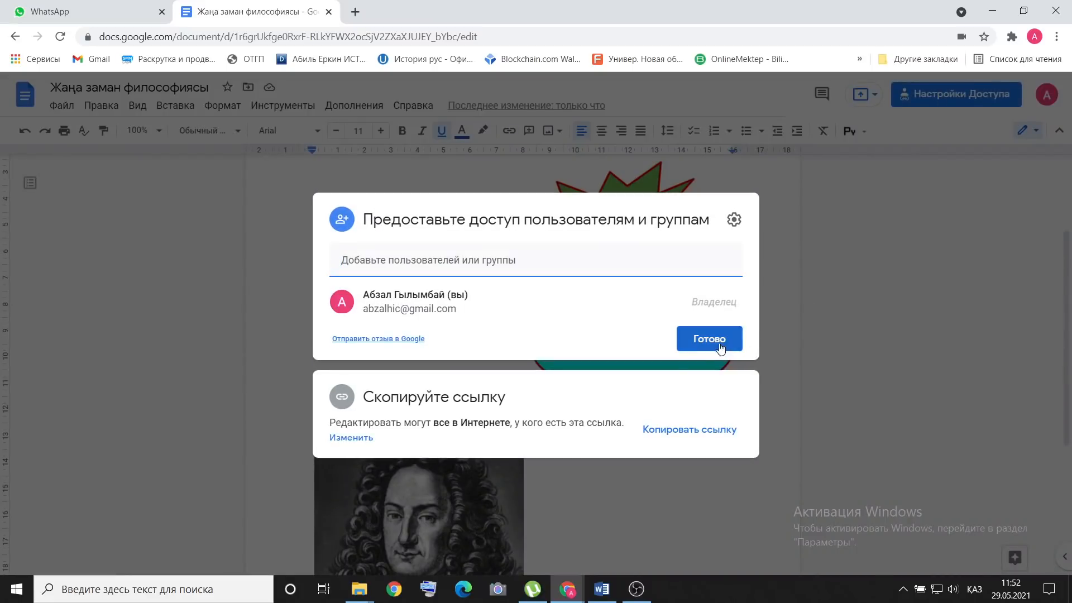
click(697, 432)
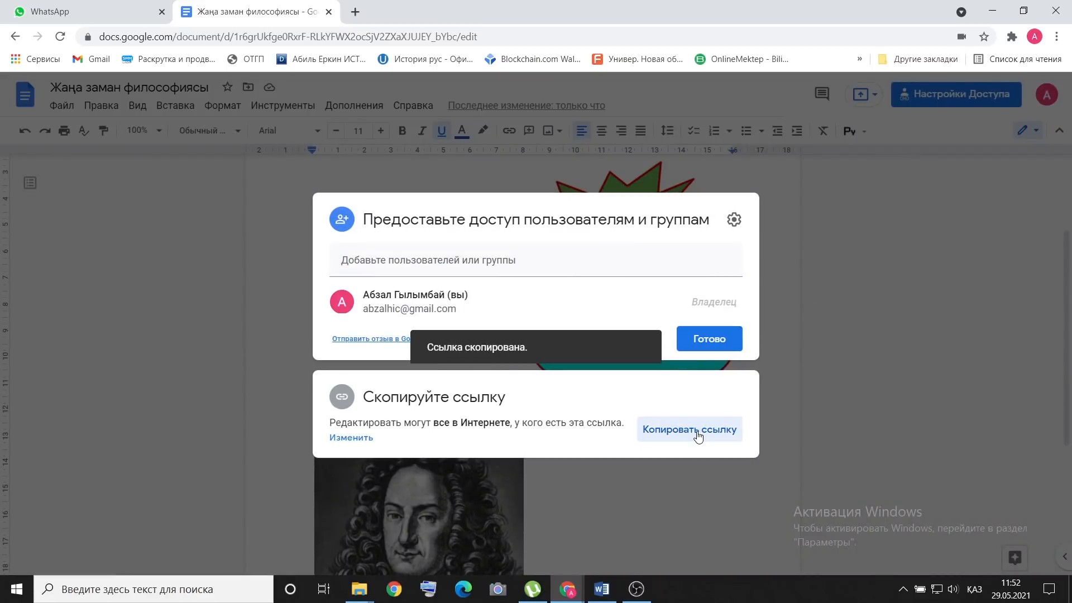
- Close the sharing settings, switch to the incognito window and open the document from the copied sharing link
click(931, 333)
click(553, 590)
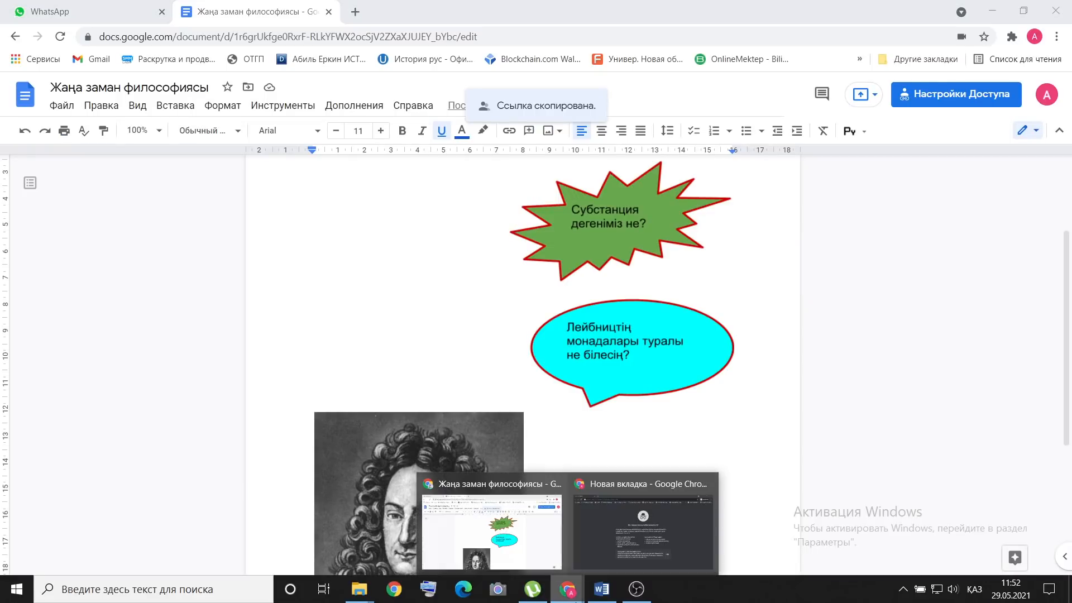
click(657, 533)
right_click(356, 37)
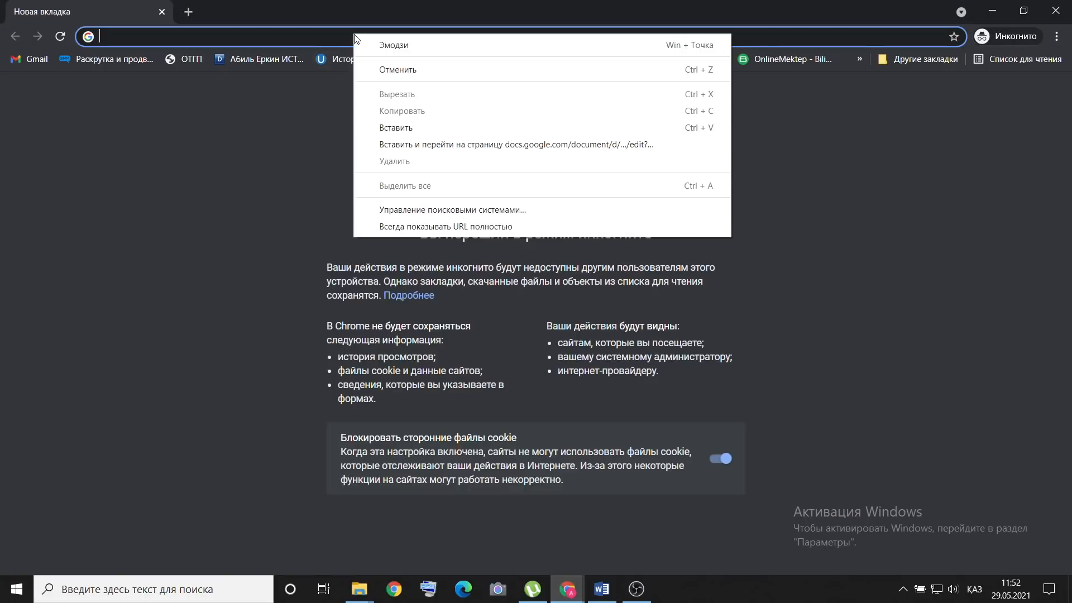
click(399, 129)
key(Return)
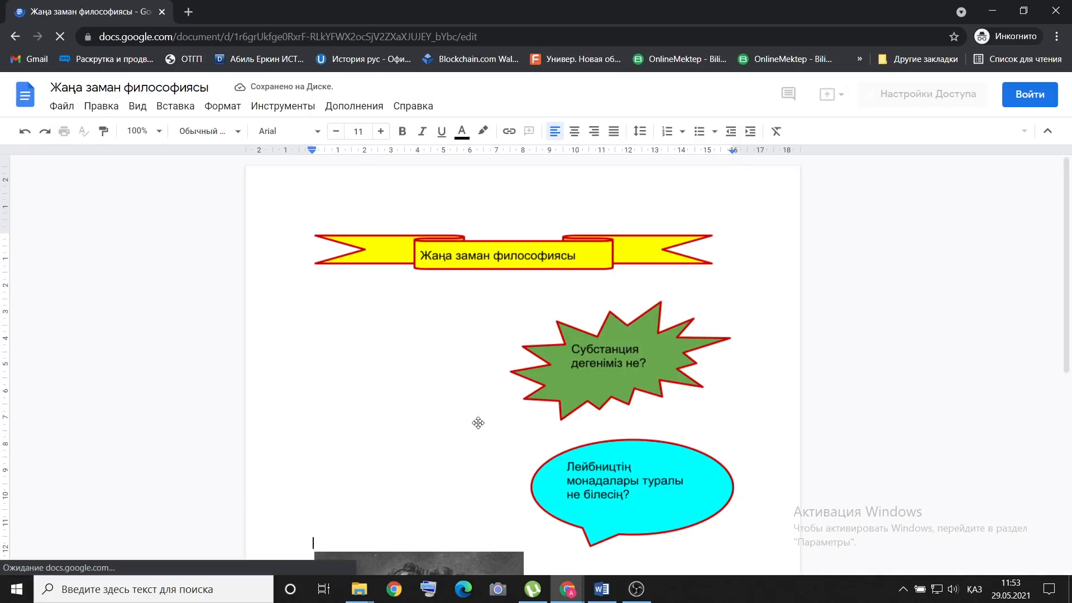
- Sign in to Google in the incognito window with a second account, using its saved e-mail and password
click(1022, 101)
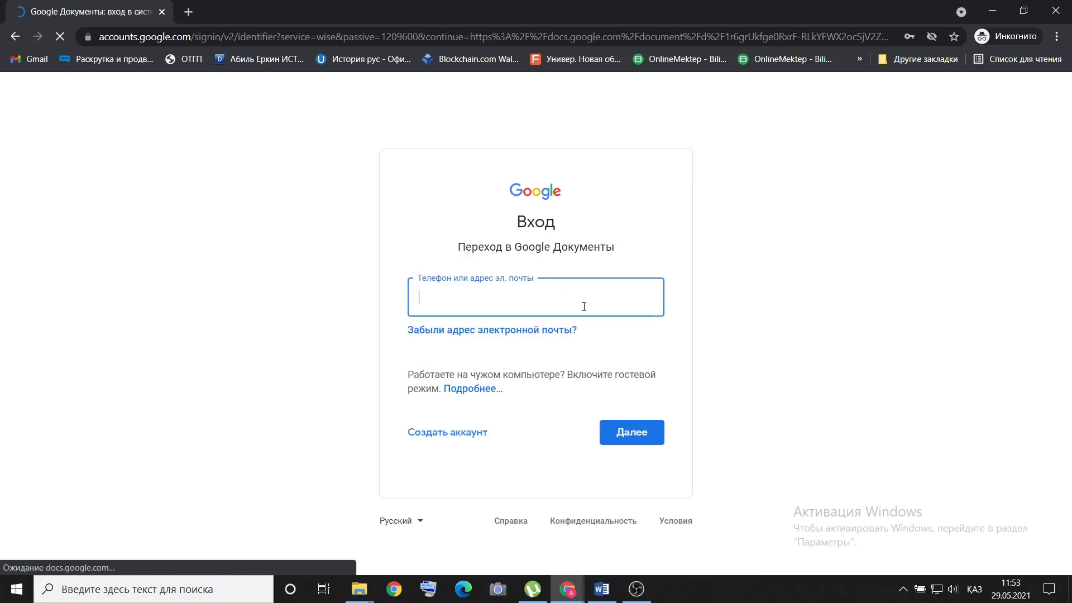
click(548, 304)
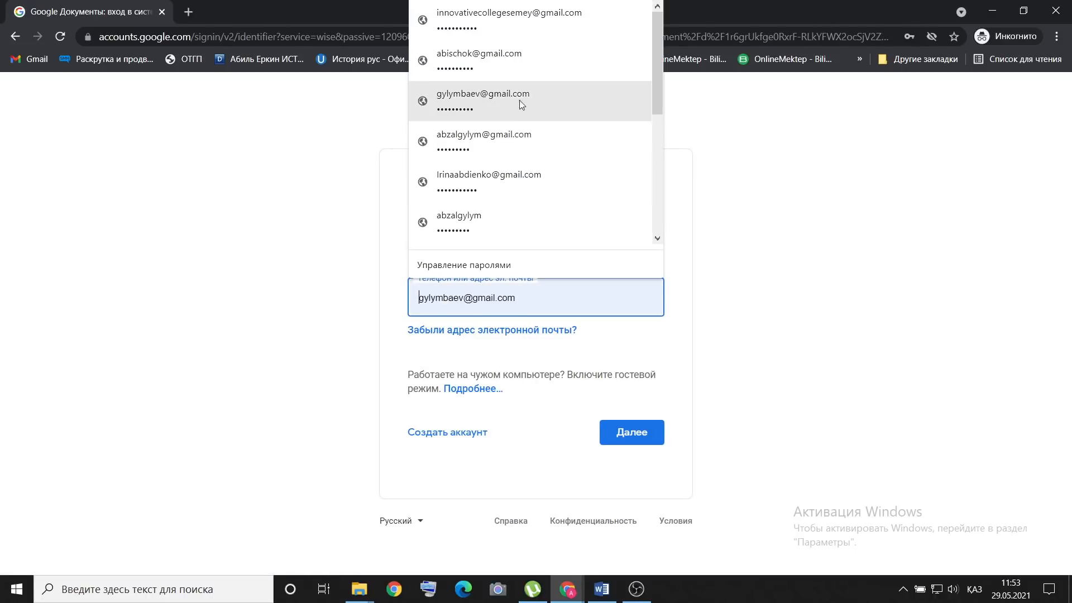
click(508, 59)
click(632, 430)
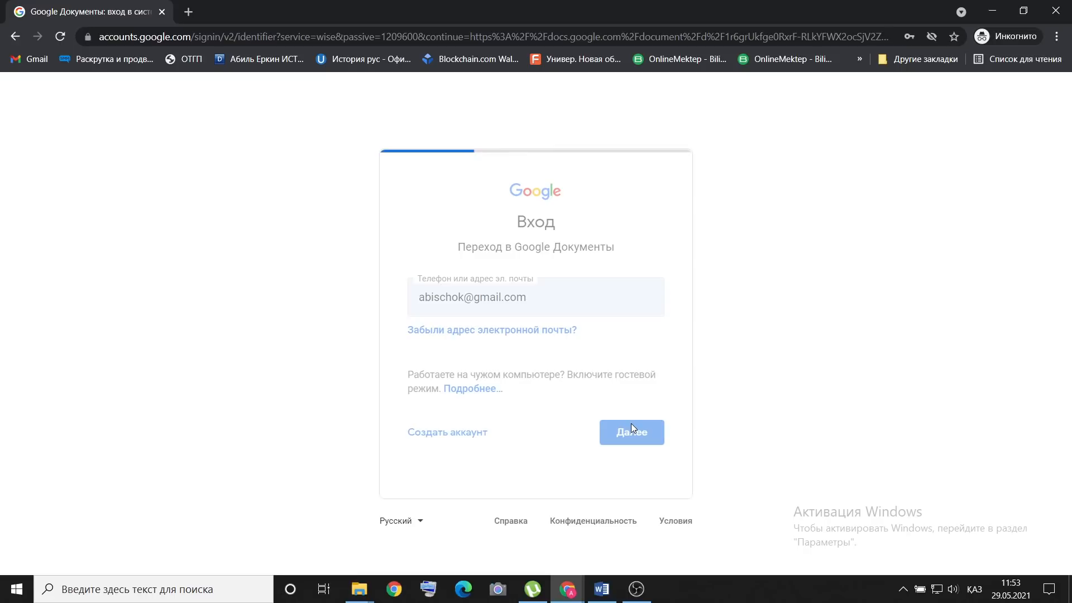
click(631, 404)
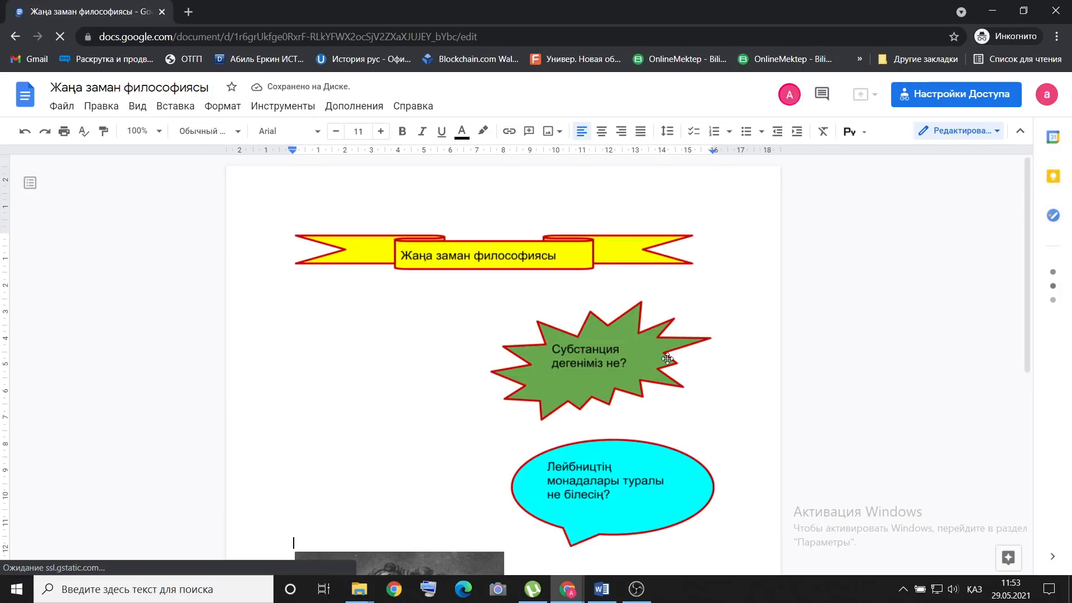
- Add an empty line between the shapes drawing and the portrait in the document
scroll(670, 355, down, 3)
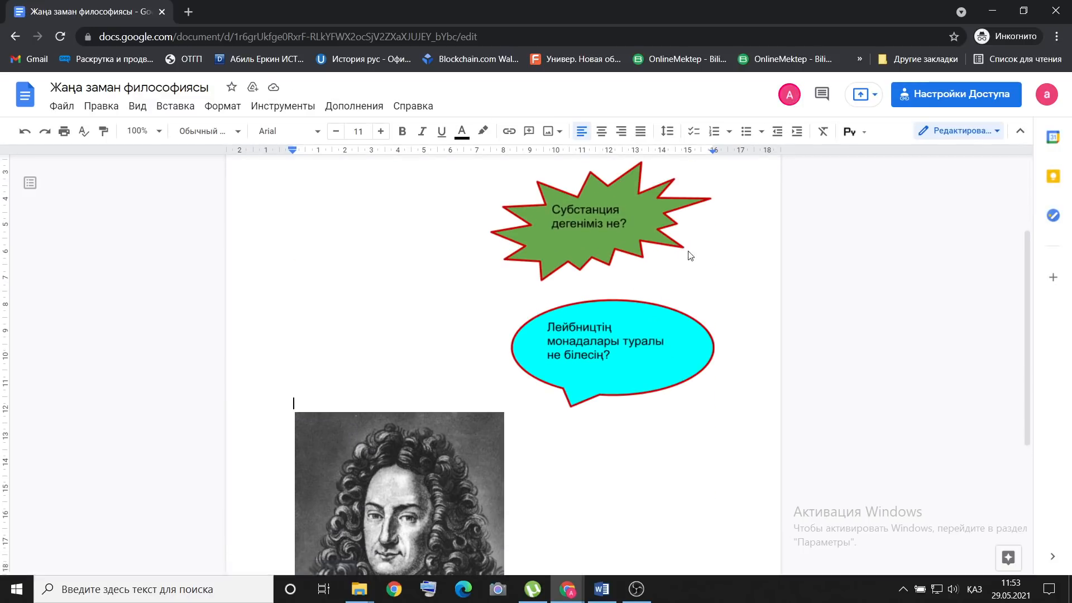
click(682, 254)
scroll(667, 380, down, 3)
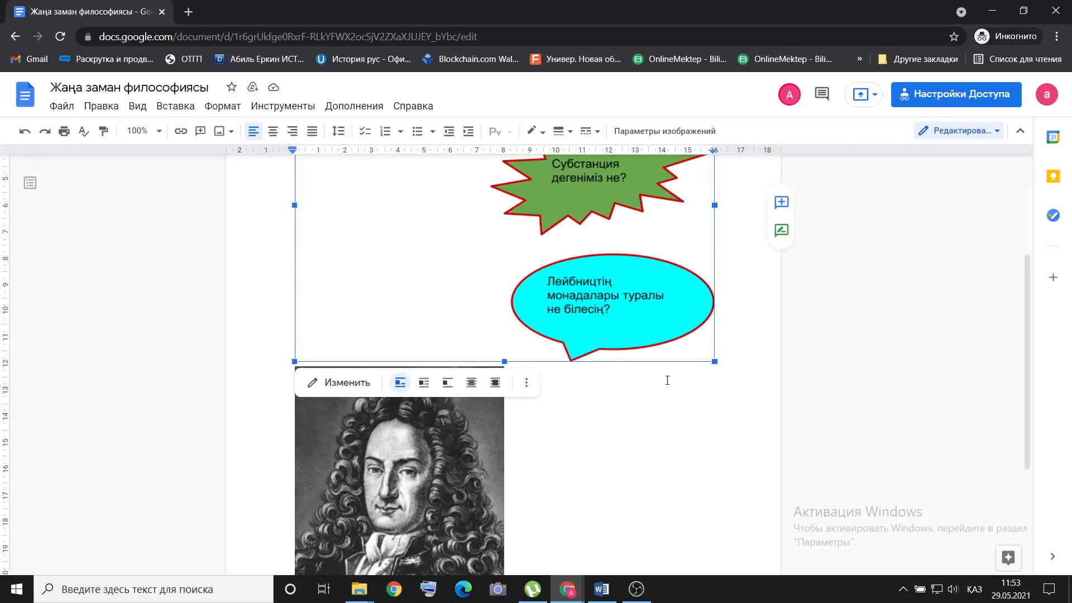
click(734, 349)
scroll(734, 348, up, 3)
key(Return)
scroll(636, 444, down, 4)
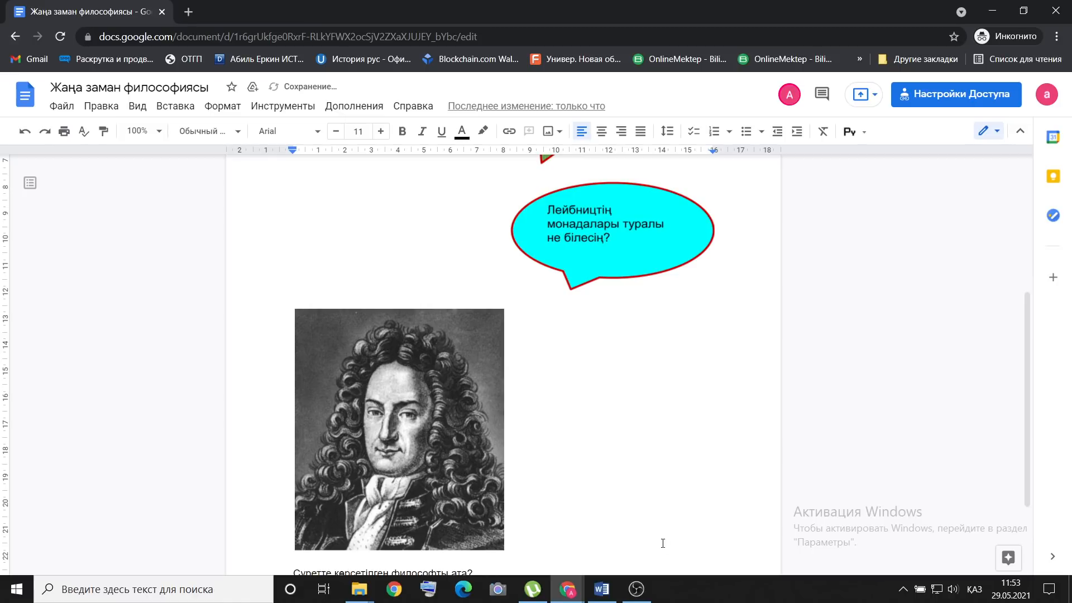
- Copy the selected "Субстанция" paragraph from the Word file and paste it above the portrait in the incognito document
click(601, 588)
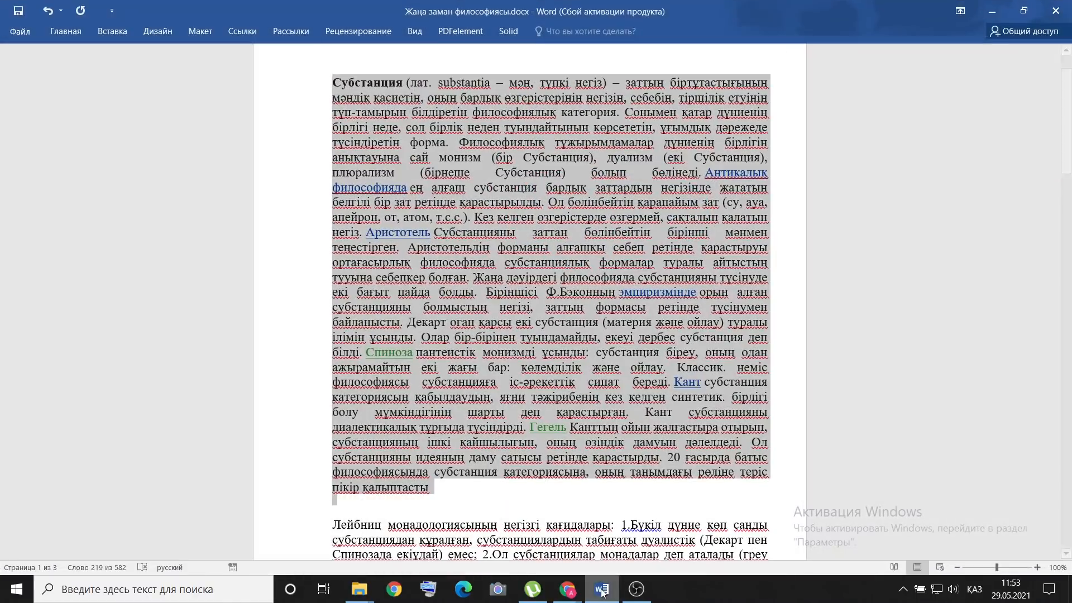
right_click(443, 156)
click(468, 178)
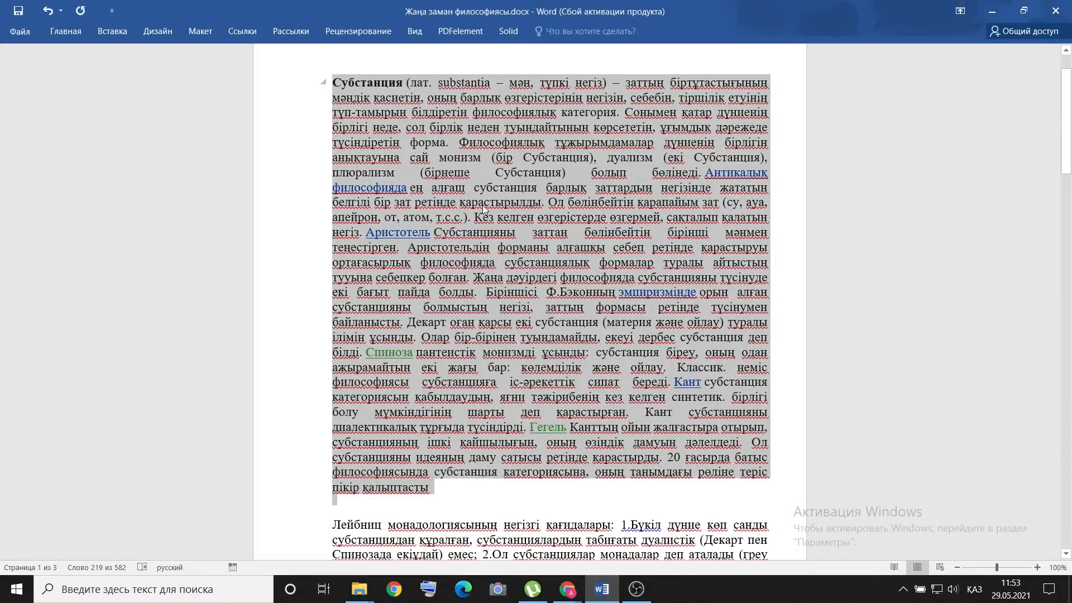
click(569, 587)
click(589, 530)
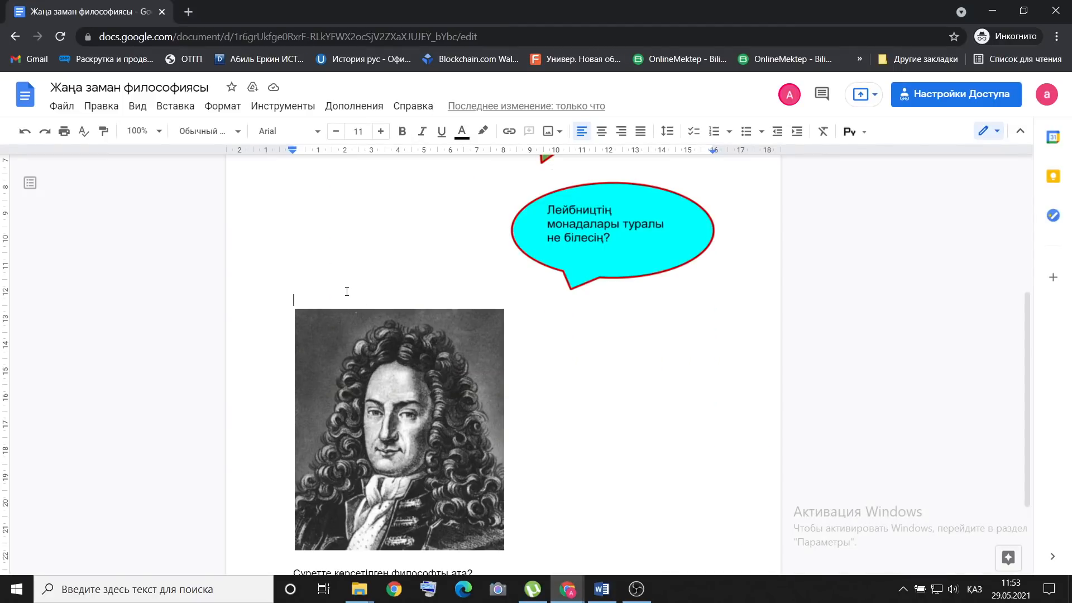
key(ctrl+v)
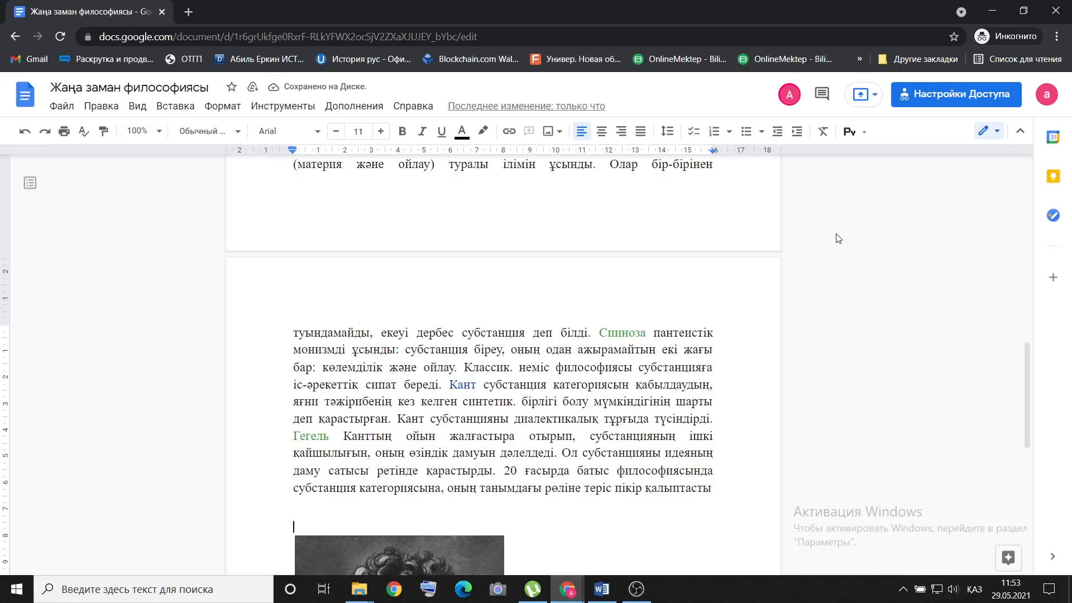
- Place the regular and incognito browser windows side by side and review the pasted "Субстанция" text in the regular one
click(1025, 11)
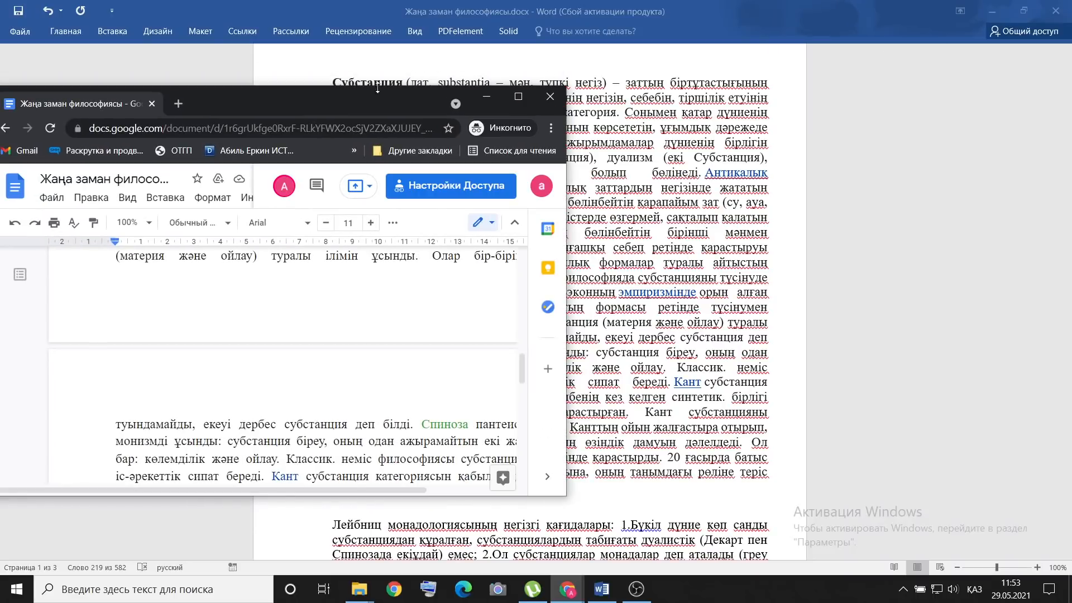
drag(370, 90, 859, 78)
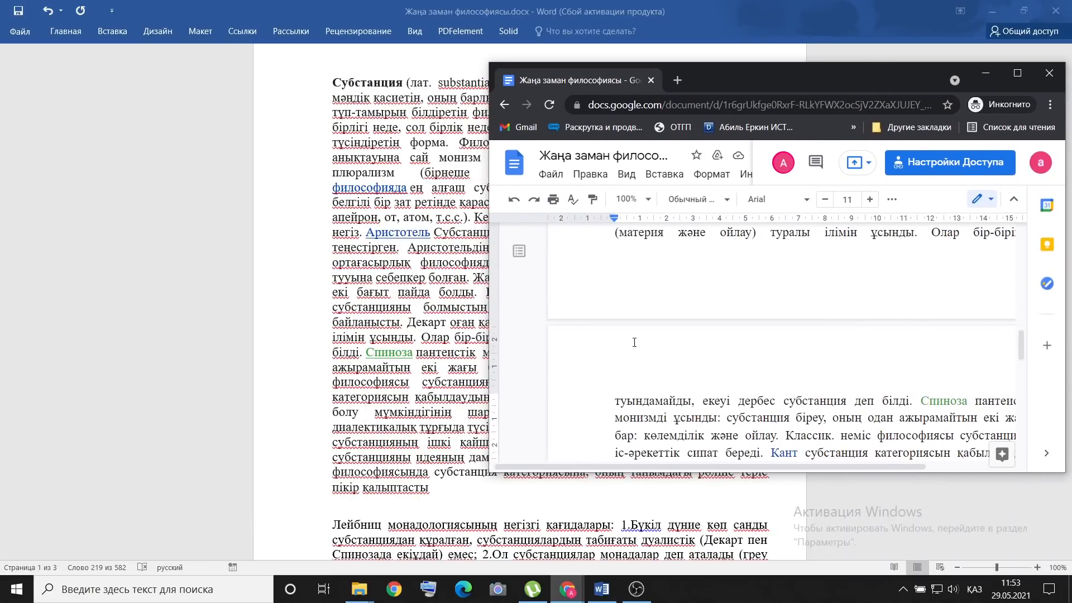
click(567, 588)
click(529, 537)
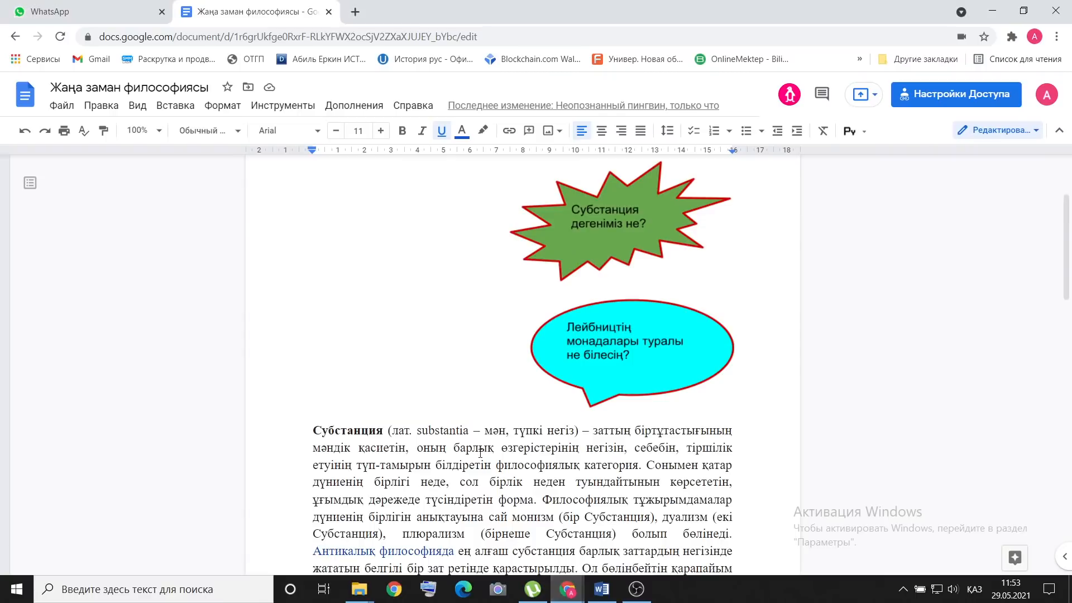
click(1023, 10)
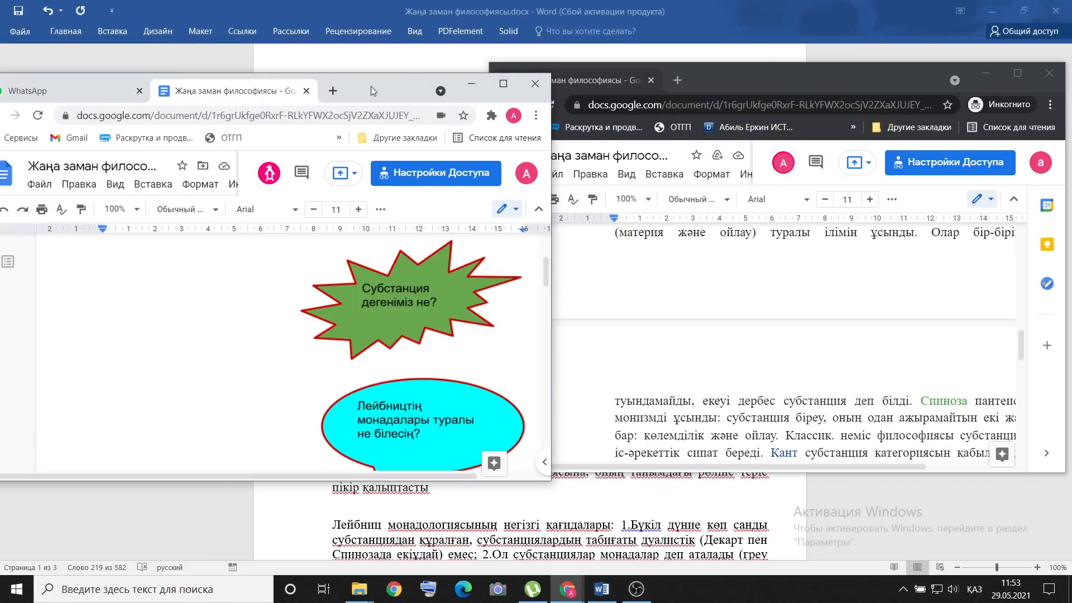
drag(373, 91, 356, 80)
scroll(319, 324, down, 5)
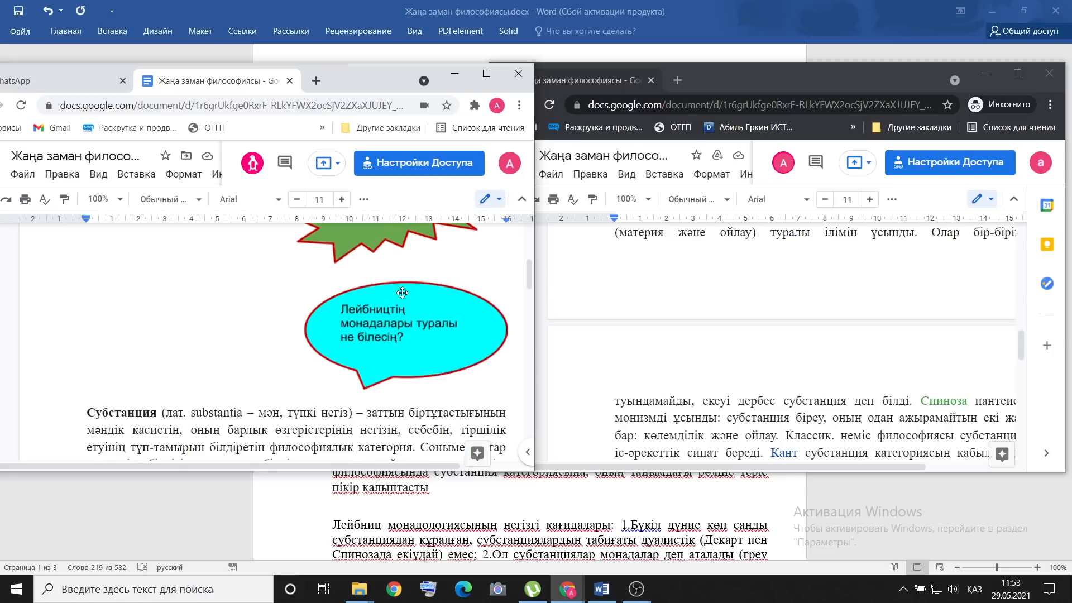
scroll(157, 342, down, 1)
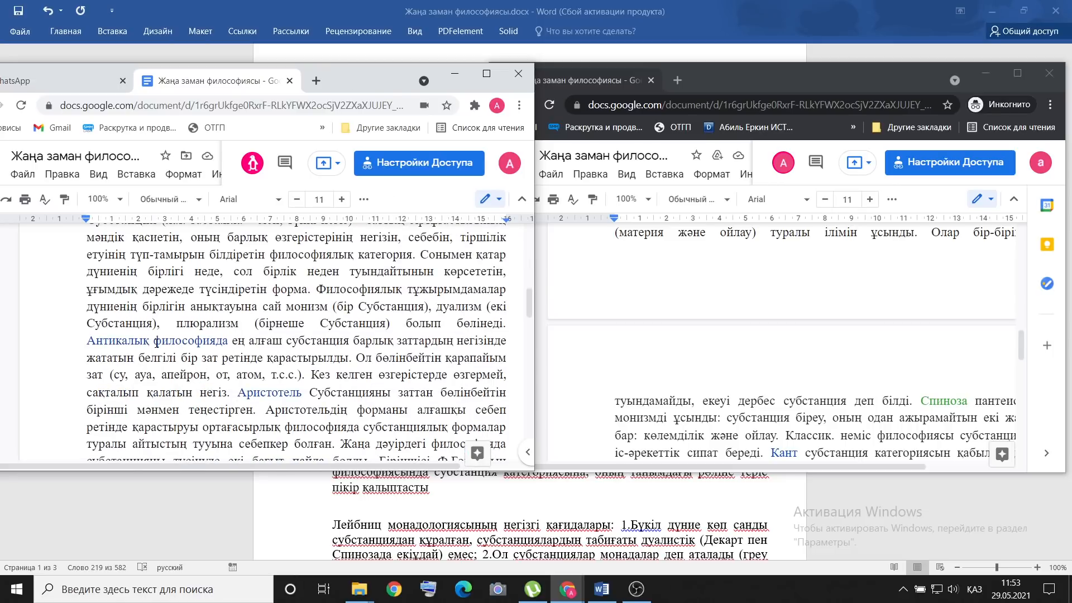
scroll(157, 341, down, 2)
scroll(193, 345, up, 3)
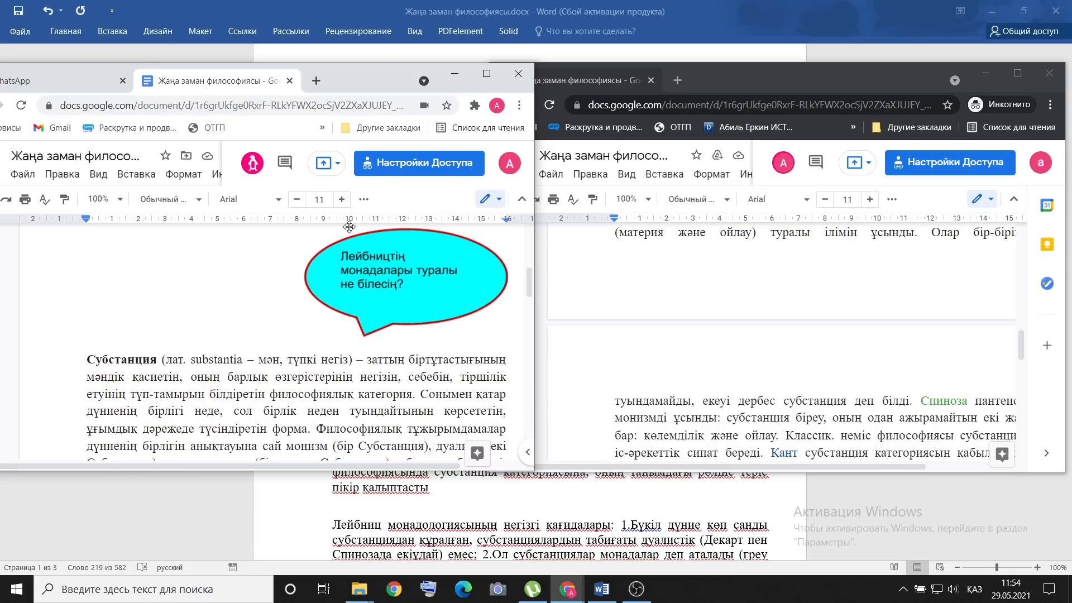
- Add the comment "Джон Локктың белгілі кітабын ата?" at the word "танысыңыздар" from the regular window, and maximize that window
click(286, 165)
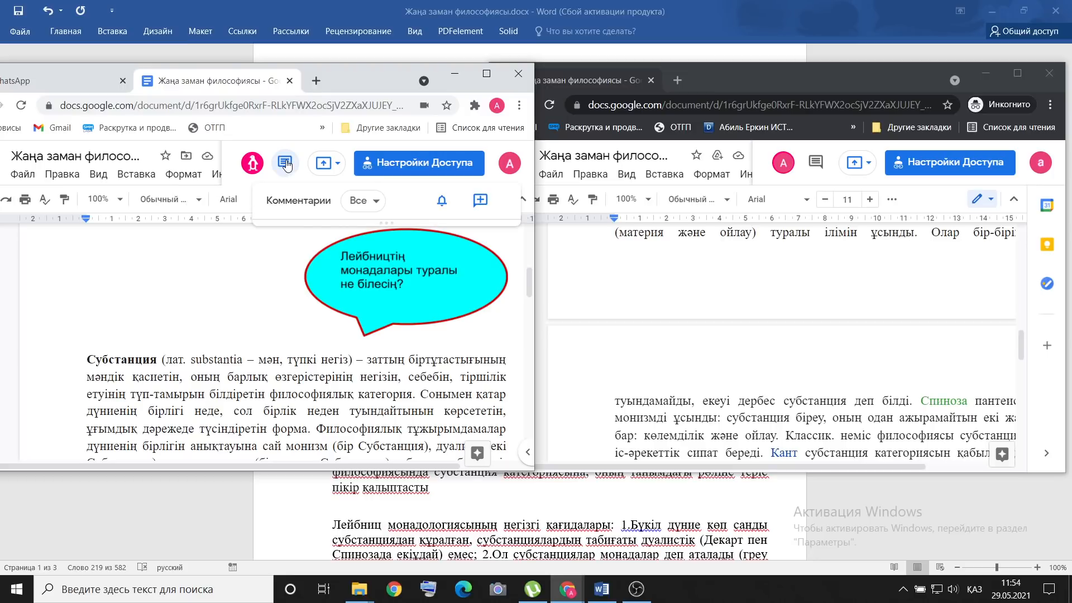
click(481, 201)
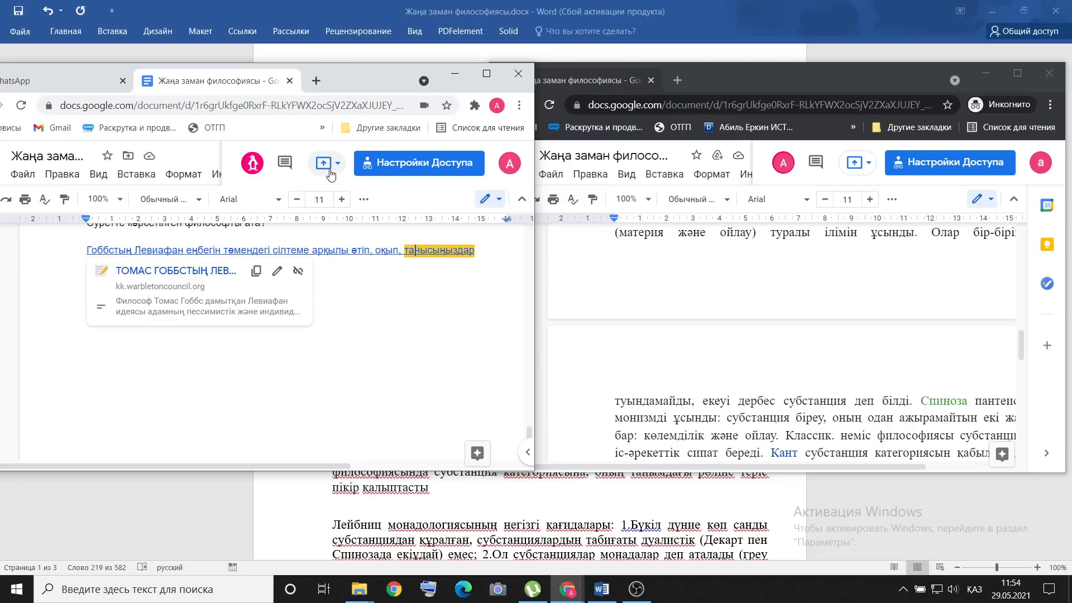
click(285, 163)
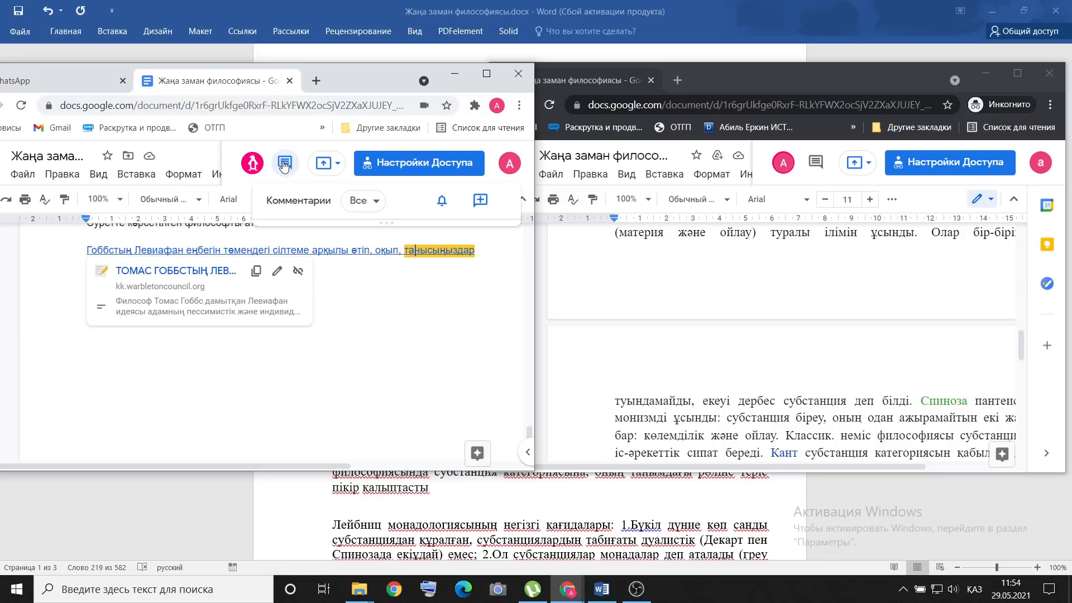
click(480, 201)
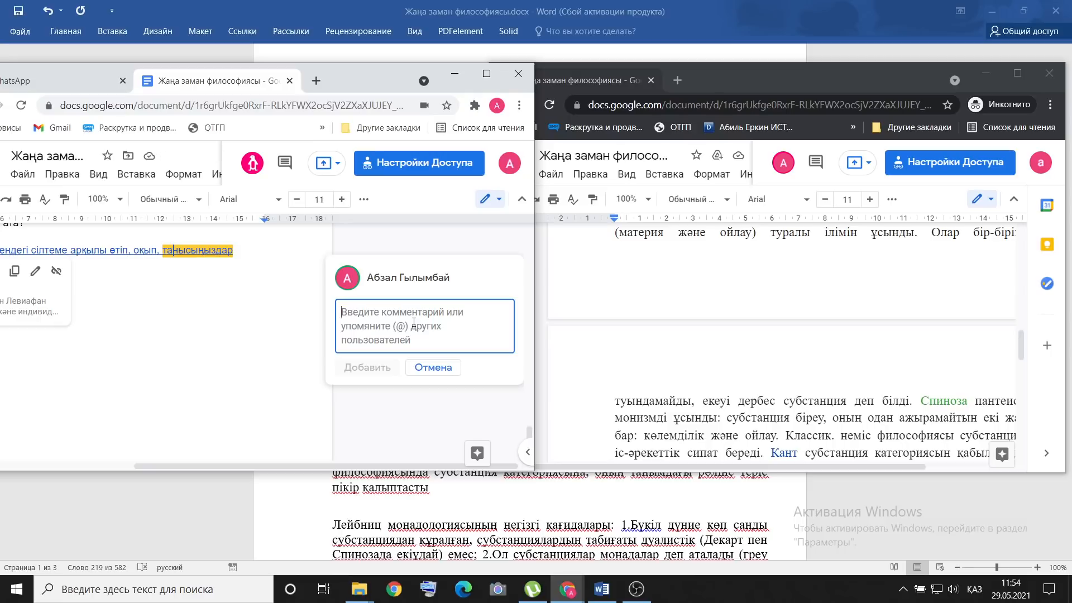
text(Джон Лок)
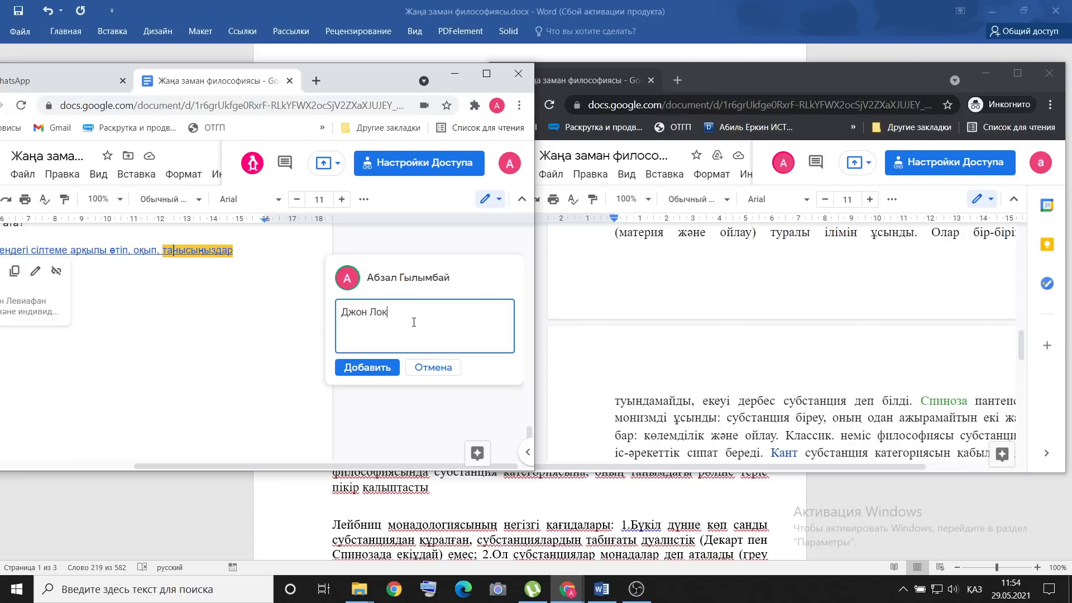
text(ктың белгілі кітабын ата?)
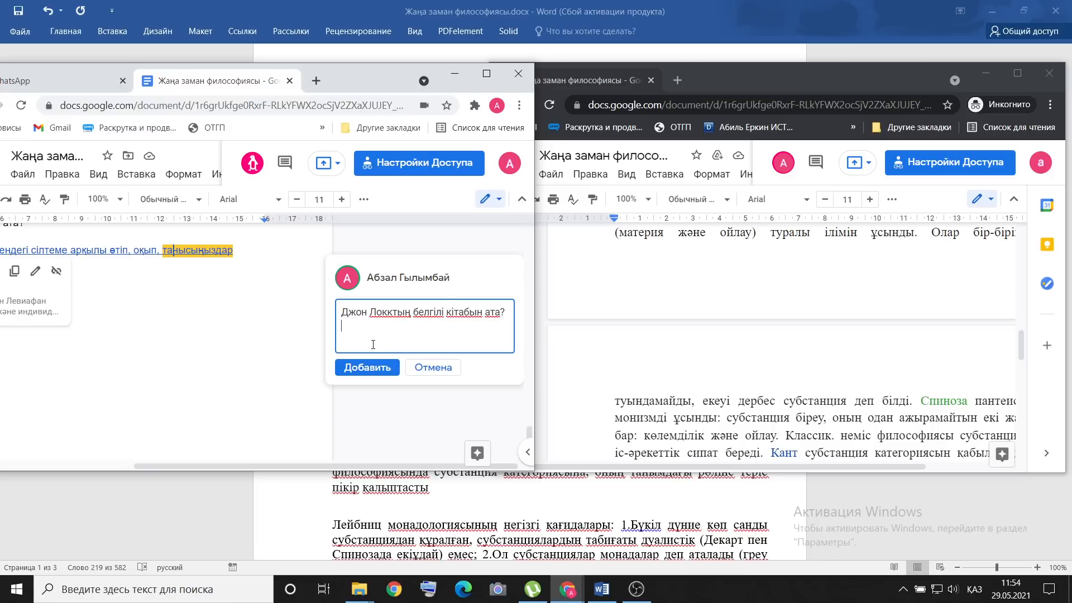
click(366, 367)
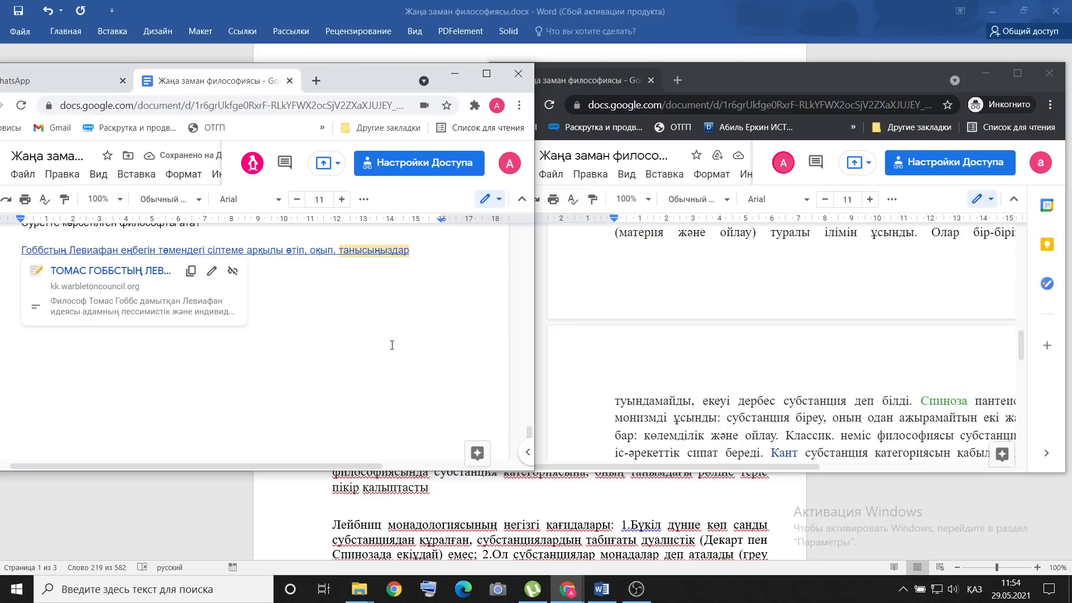
click(486, 74)
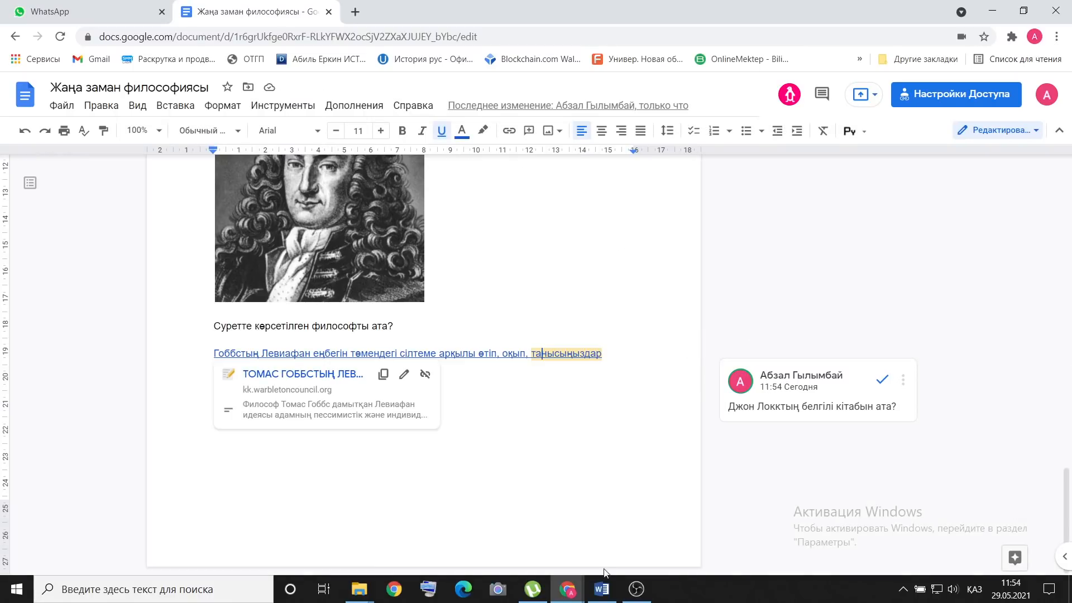
- Switch to the incognito window, maximize it, and find the comment attached to "танысыңыздар" under the portrait
mouse_move(567, 589)
click(623, 550)
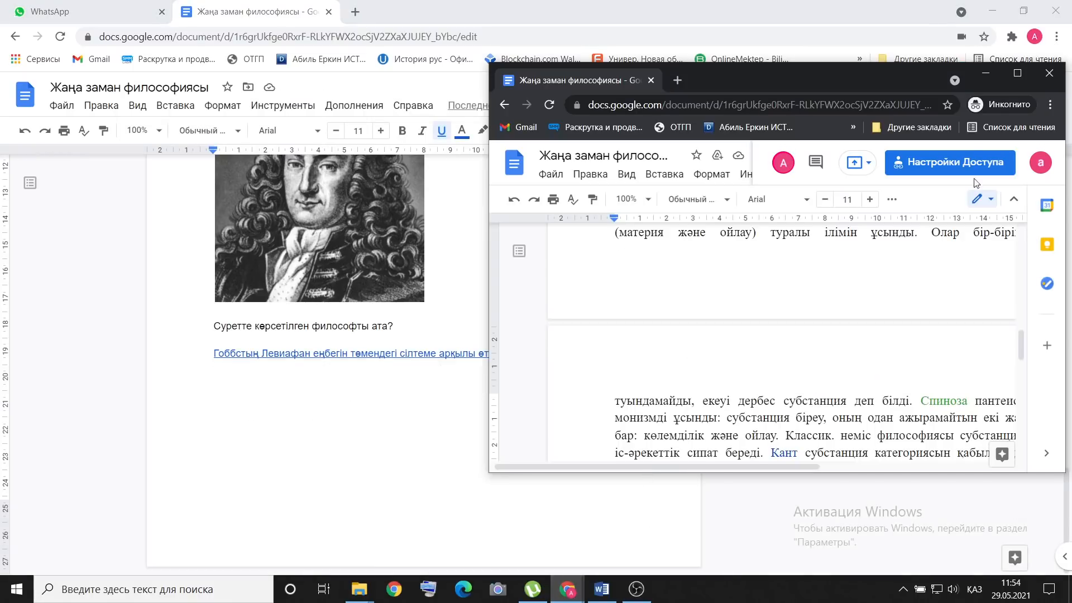
click(1016, 74)
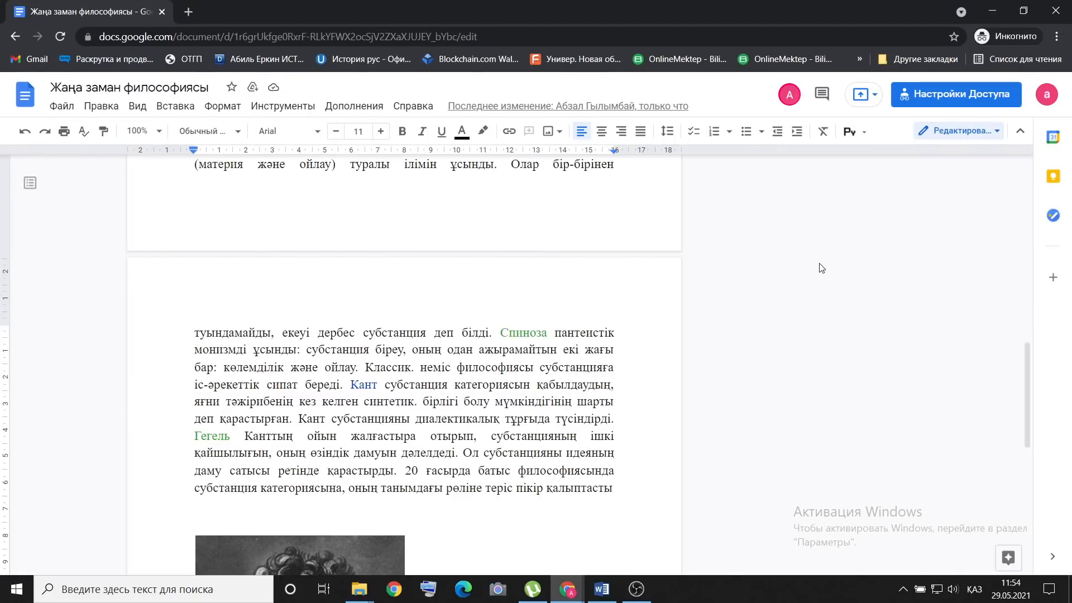
scroll(819, 270, up, 15)
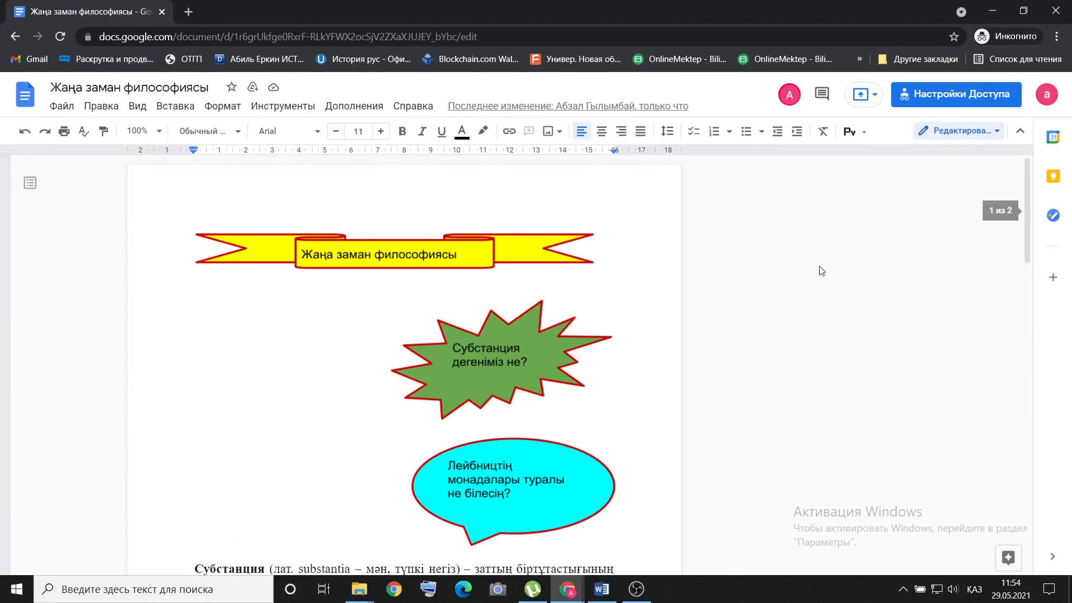
scroll(818, 270, down, 15)
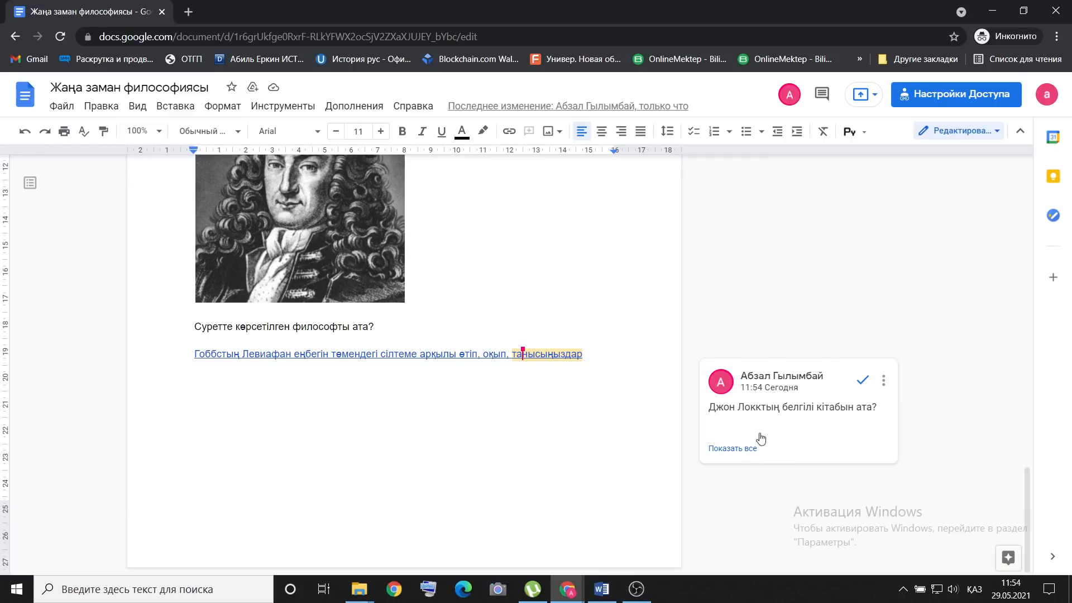
- Reply to the comment about John Locke's book from the incognito account with "Адам өмірі мен тәжірибесі туралы әңгіме"
click(746, 453)
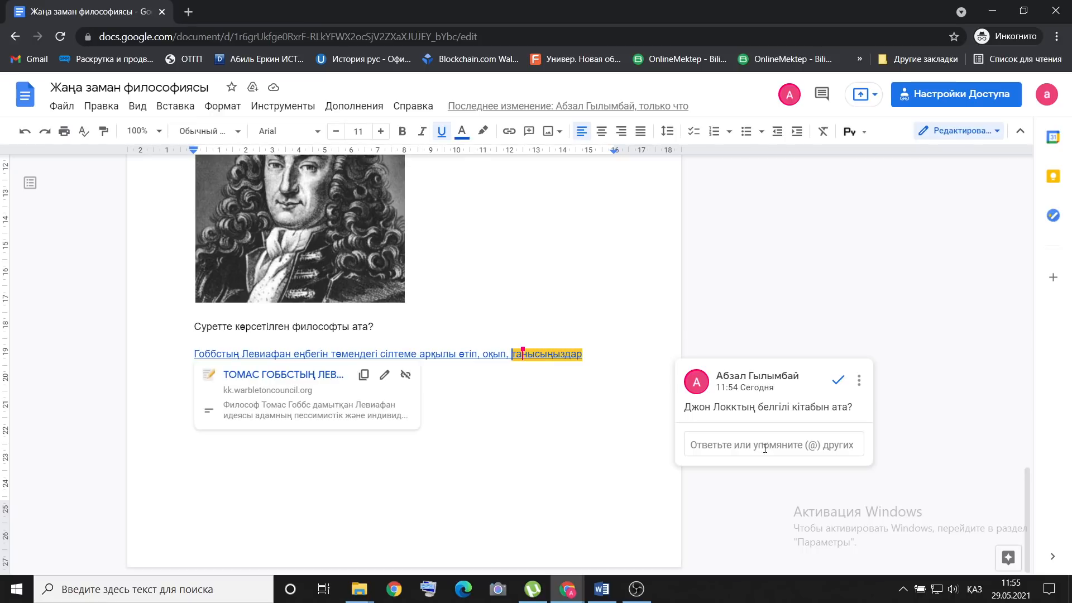
click(754, 448)
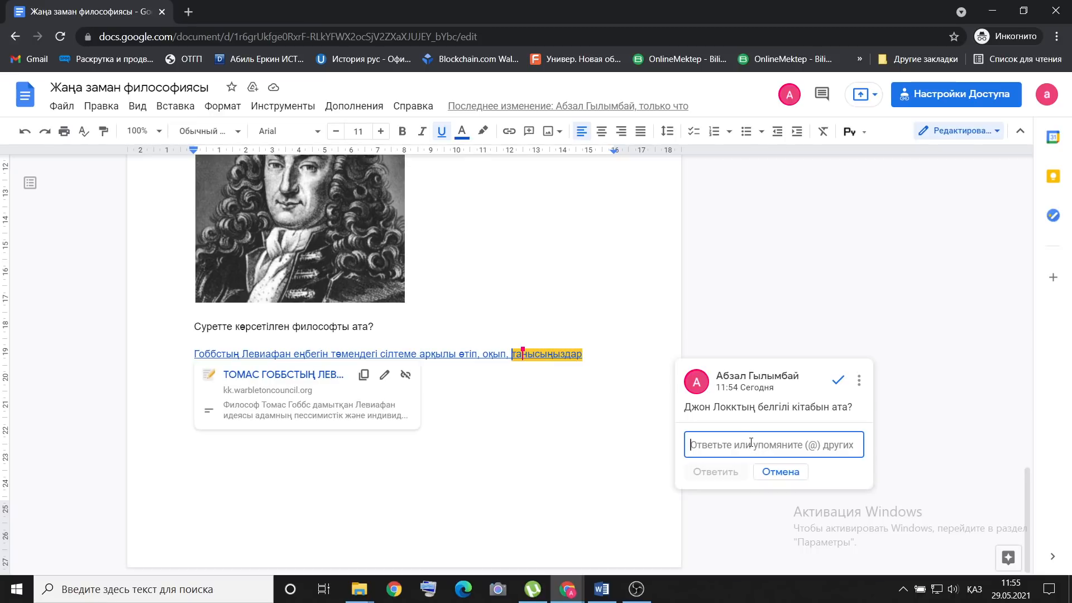
text(Адам өмірі)
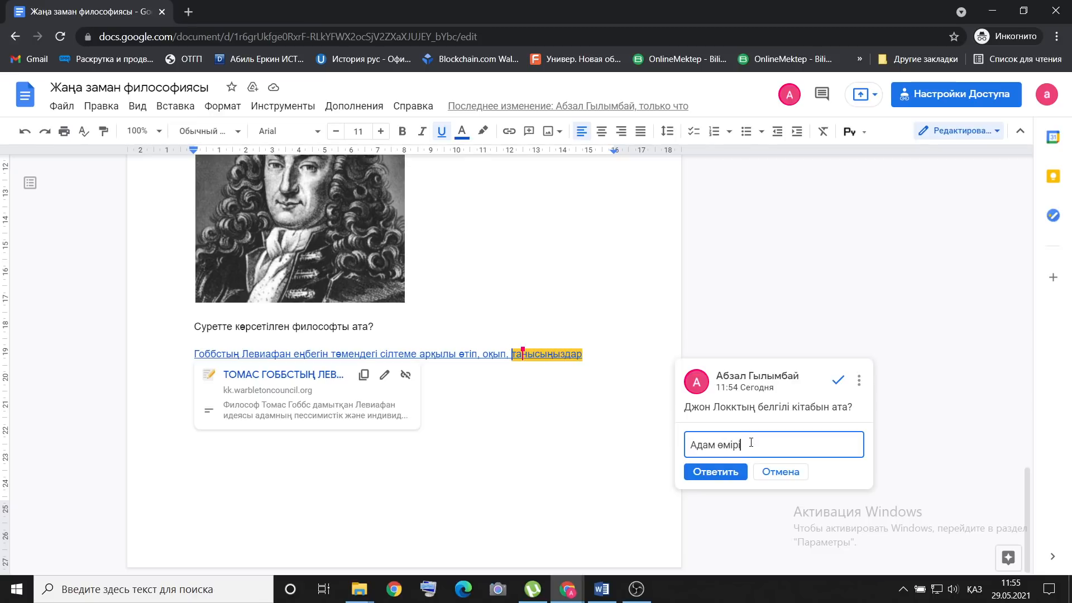
text( мен тәжірибесі ту)
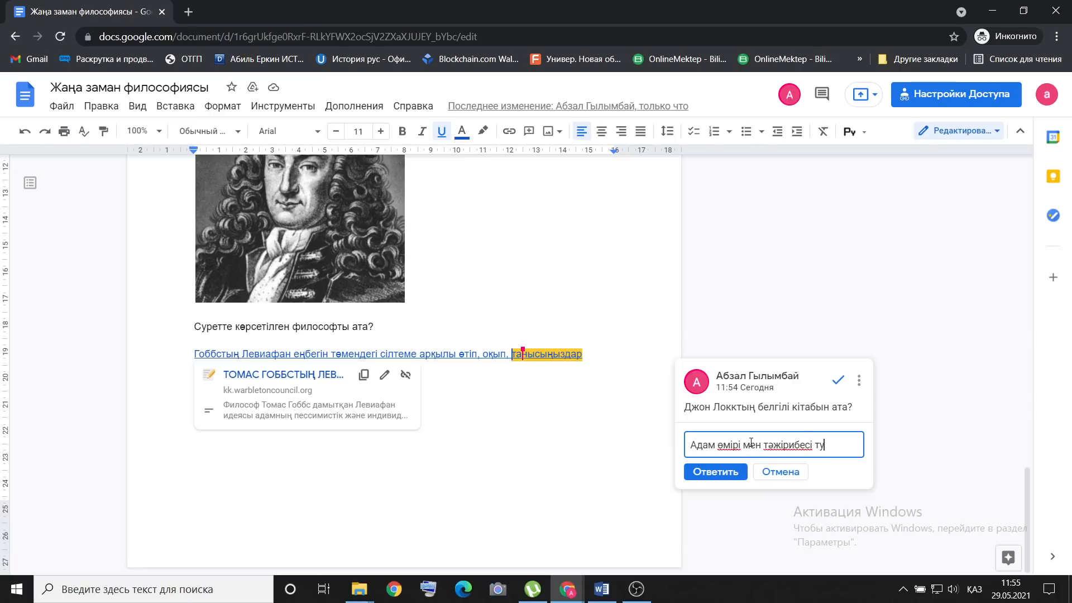
text(ралы әнгіме)
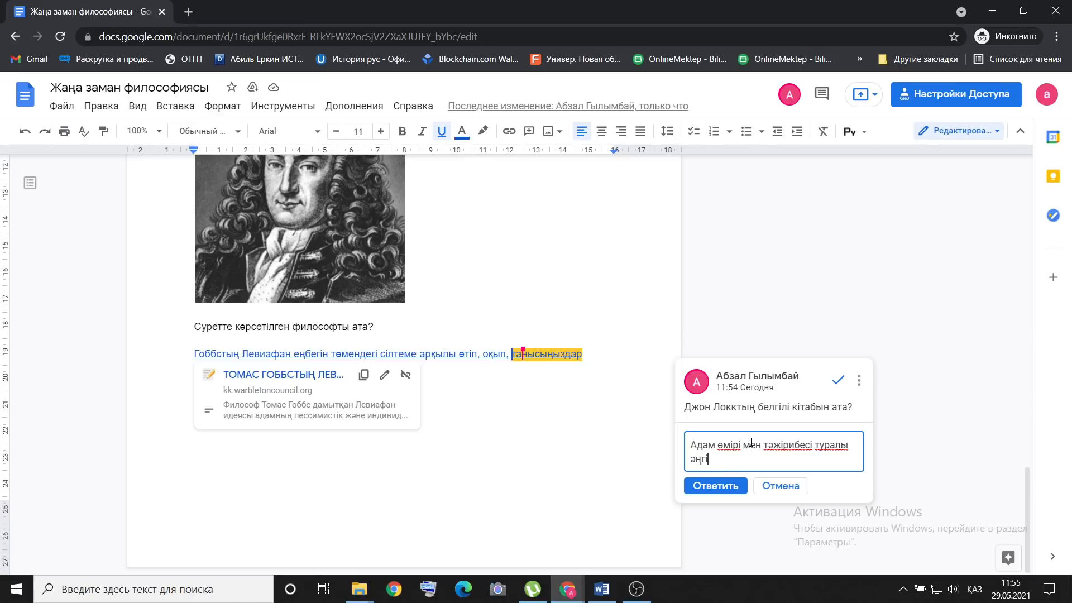
click(734, 487)
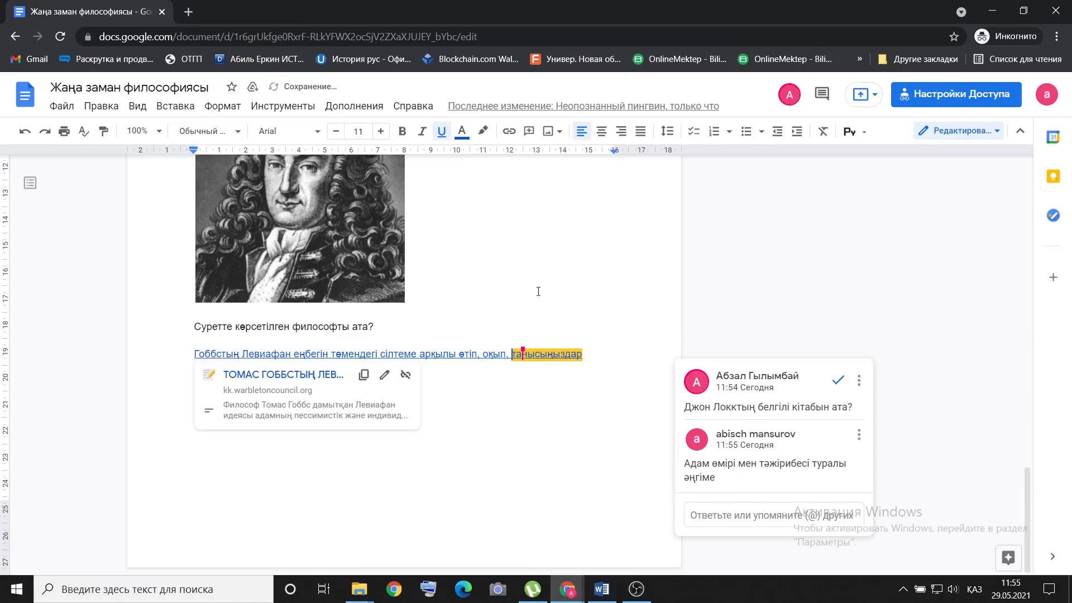
- Switch to the regular browser window and mark the replied comment thread as resolved in the comment history
mouse_move(567, 589)
click(502, 503)
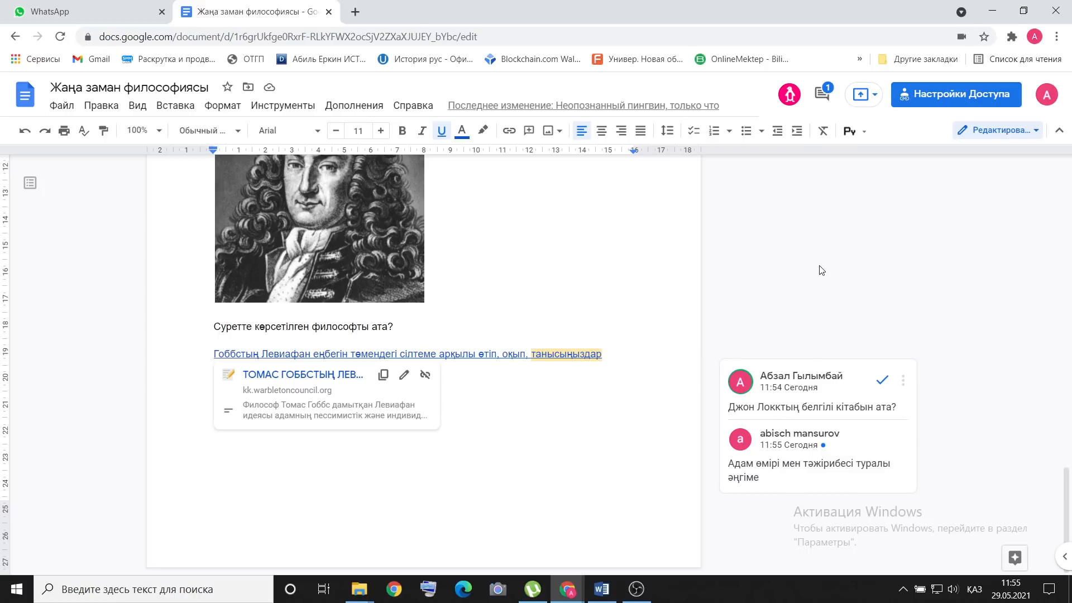
click(822, 96)
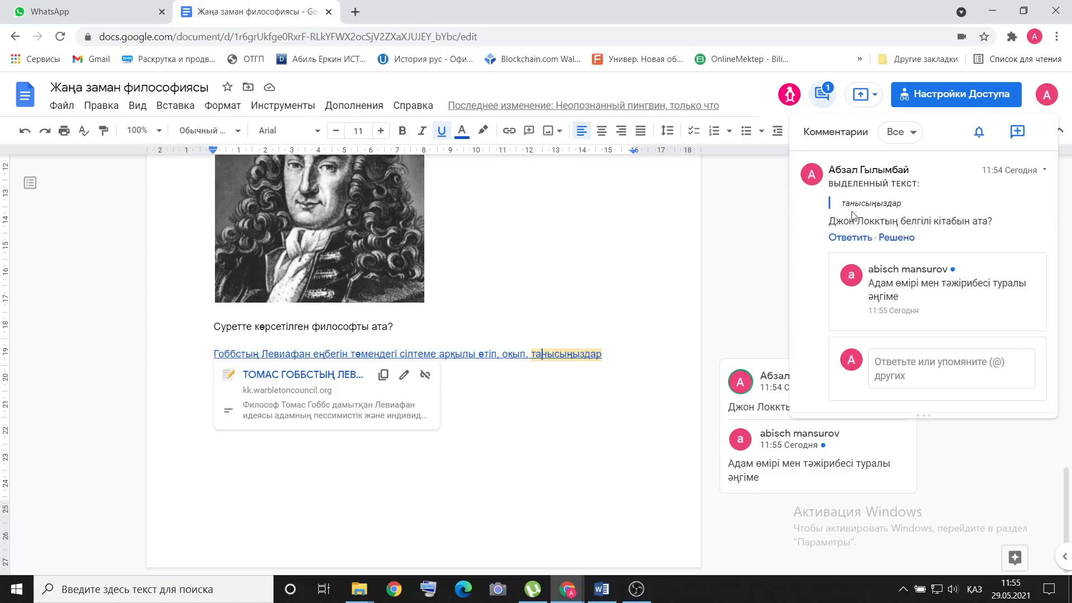
click(905, 239)
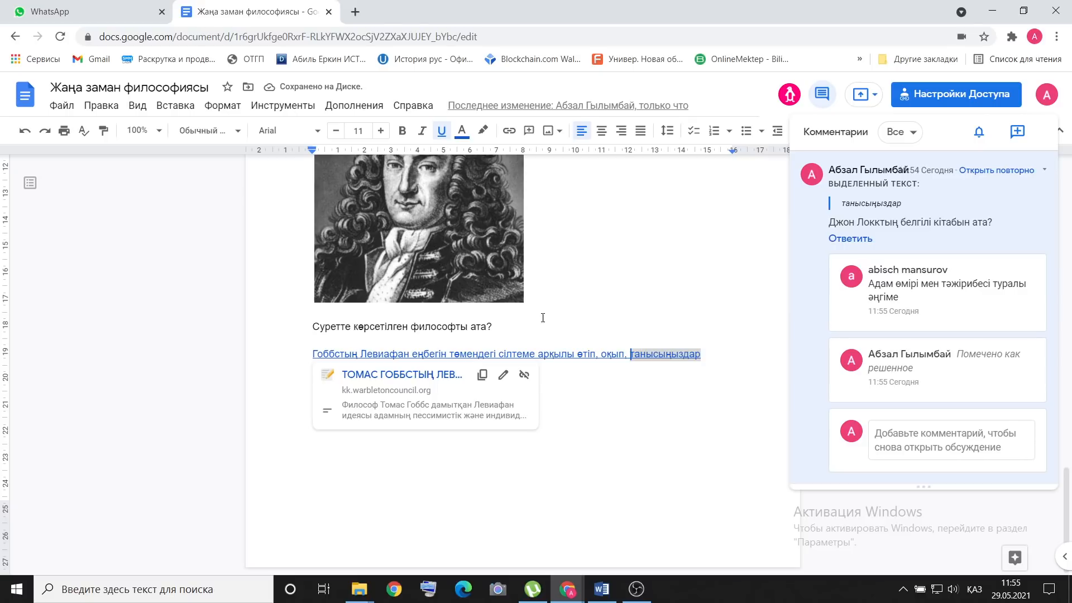
- Check the meeting presentation options and the comment history, and close the comment history
scroll(718, 302, up, 3)
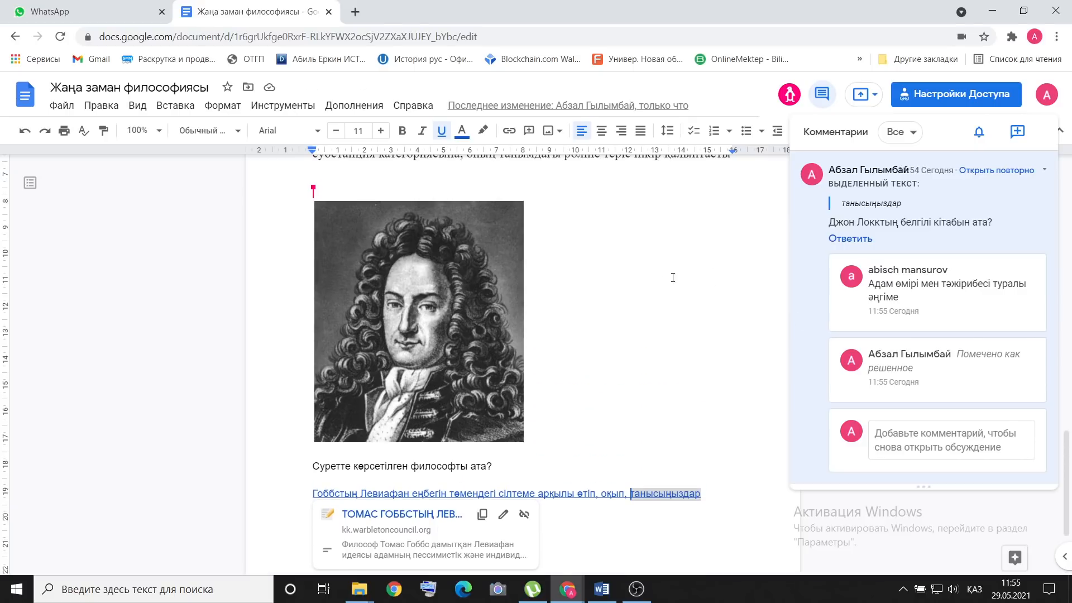
click(871, 96)
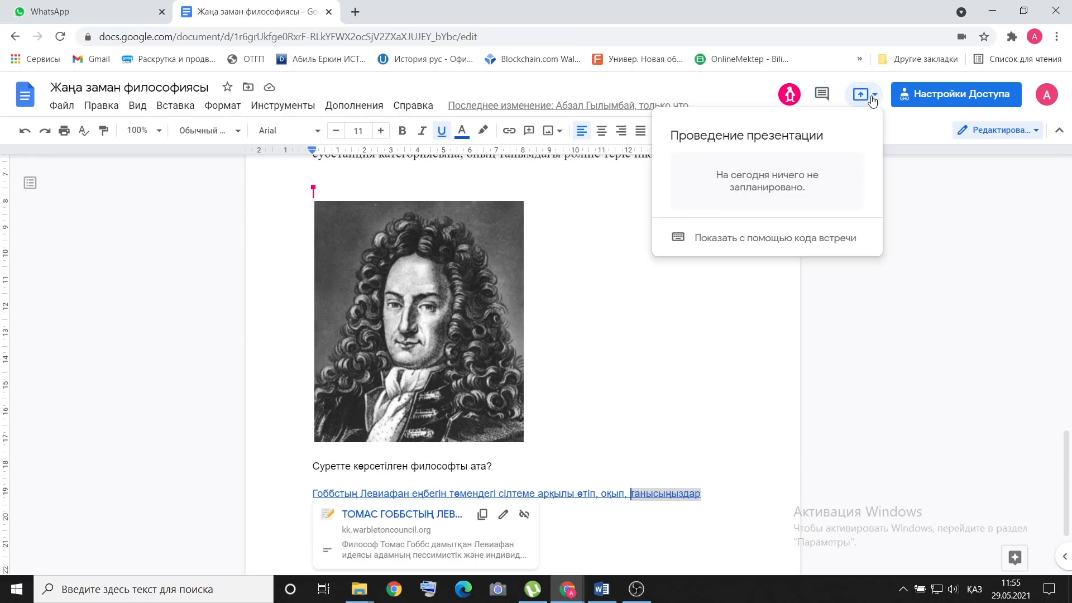
click(821, 95)
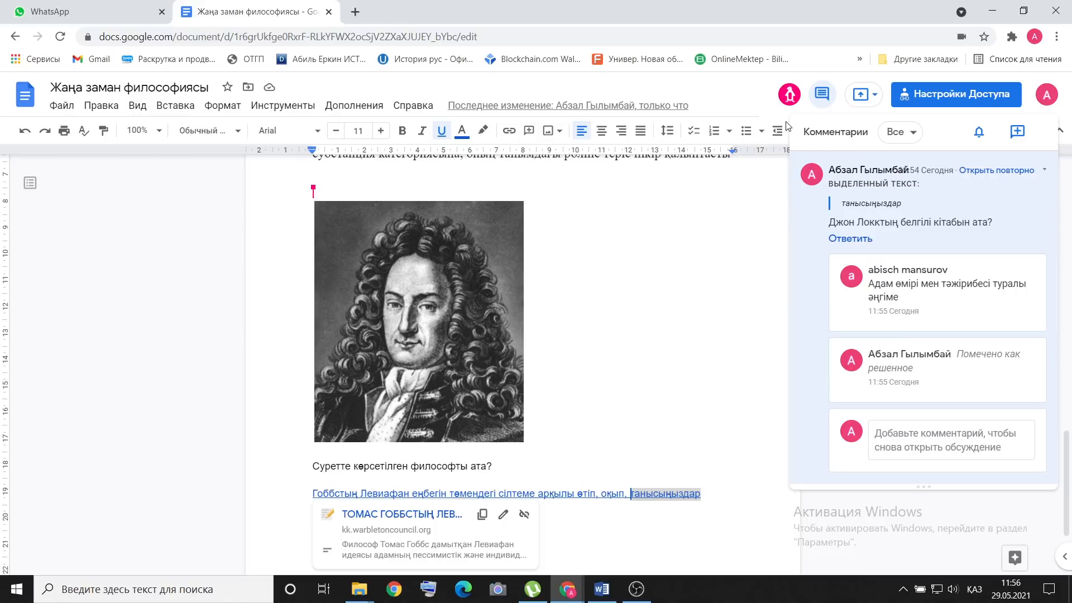
click(822, 95)
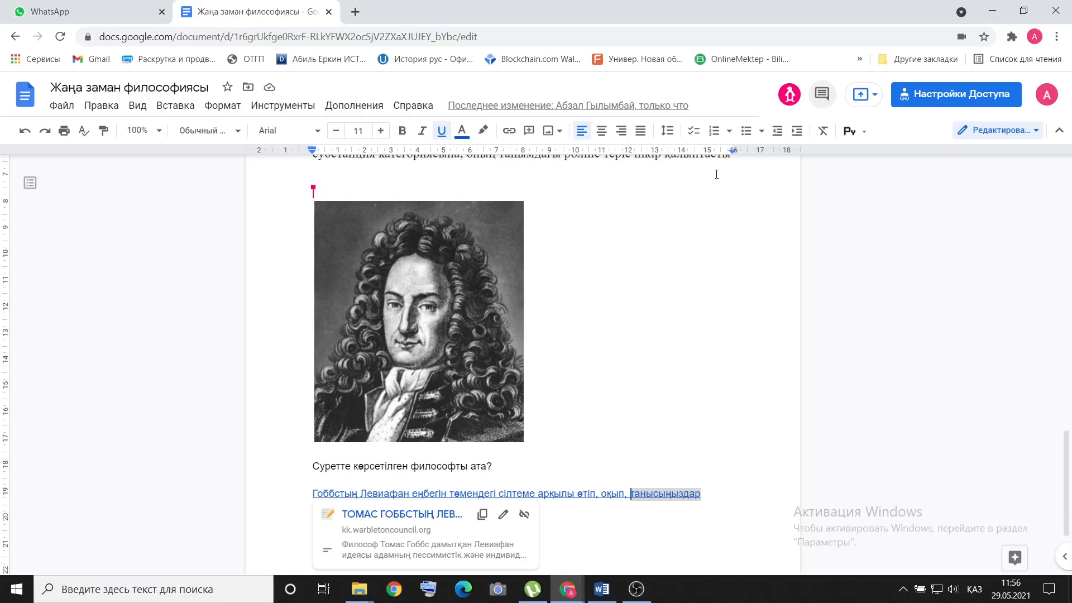
- Review the document's title banner, question shapes and "Субстанция" paragraph
scroll(633, 267, up, 15)
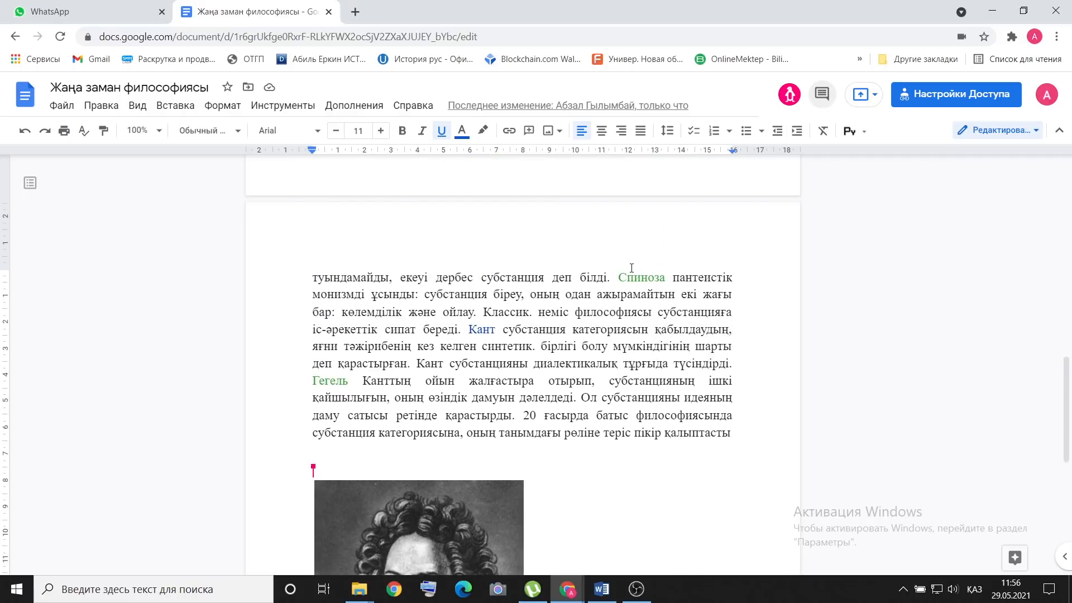
scroll(631, 267, up, 3)
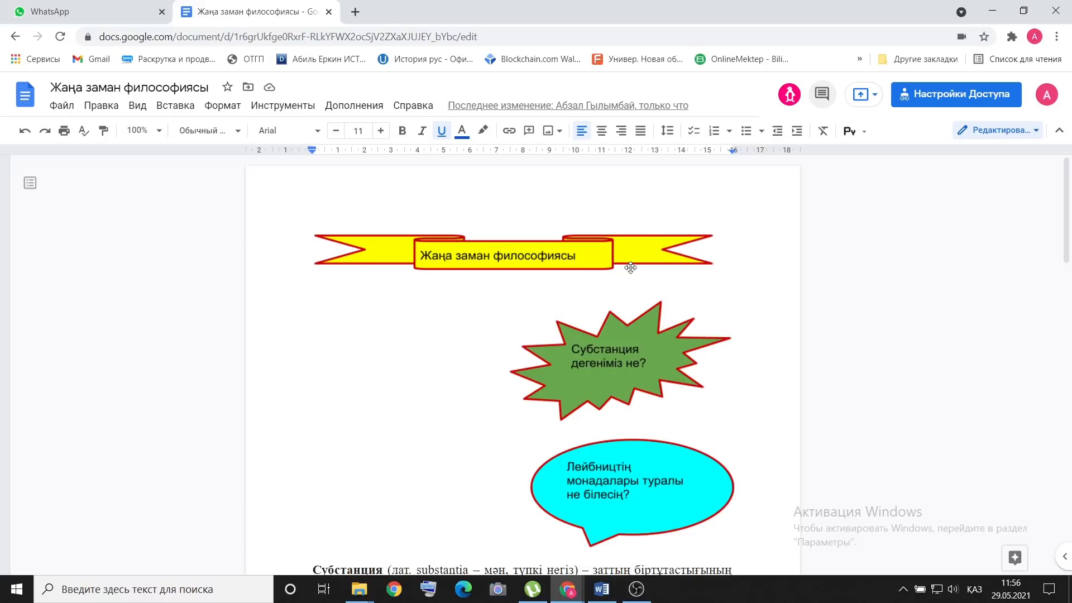
scroll(630, 268, down, 2)
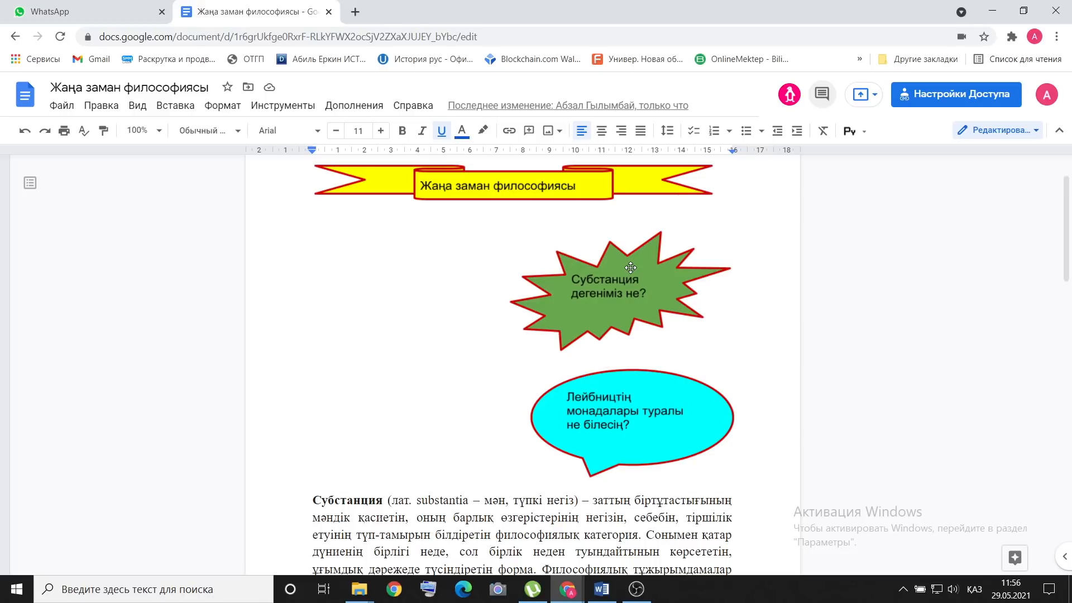
scroll(630, 267, down, 5)
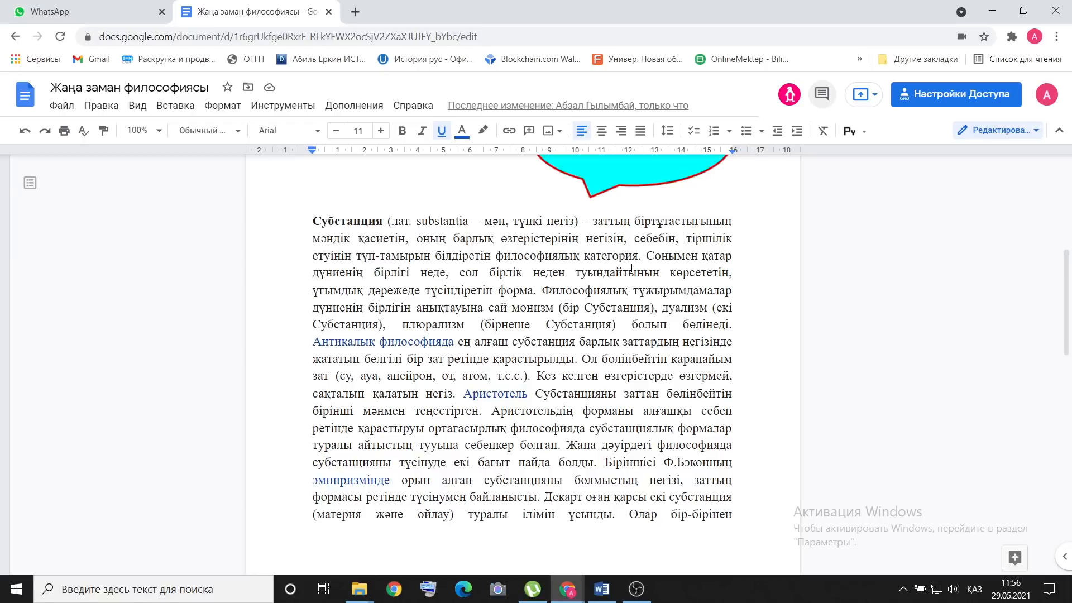
scroll(631, 268, up, 3)
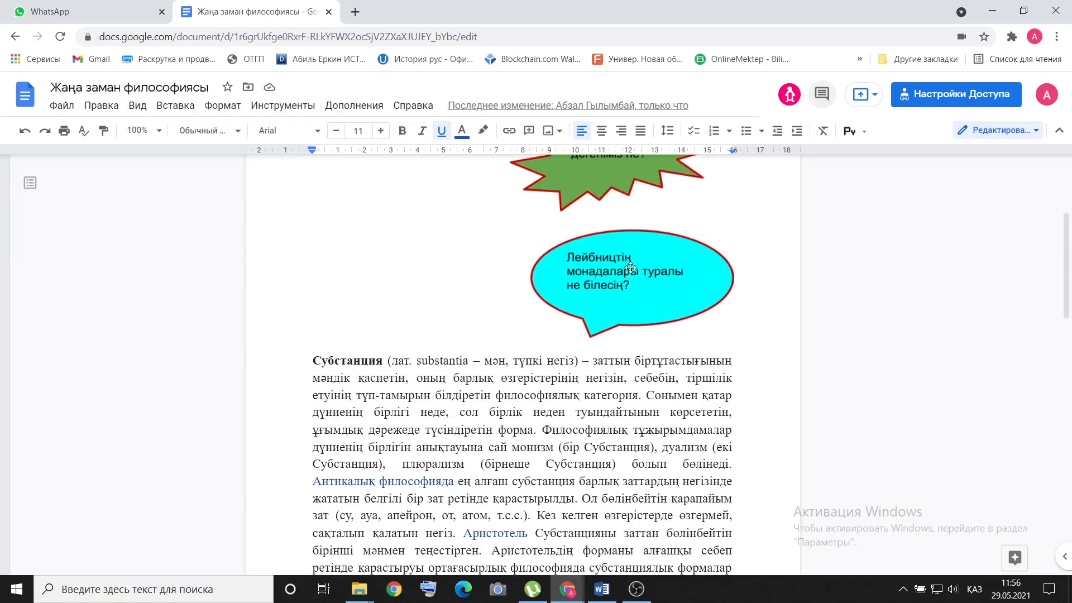
scroll(631, 268, up, 5)
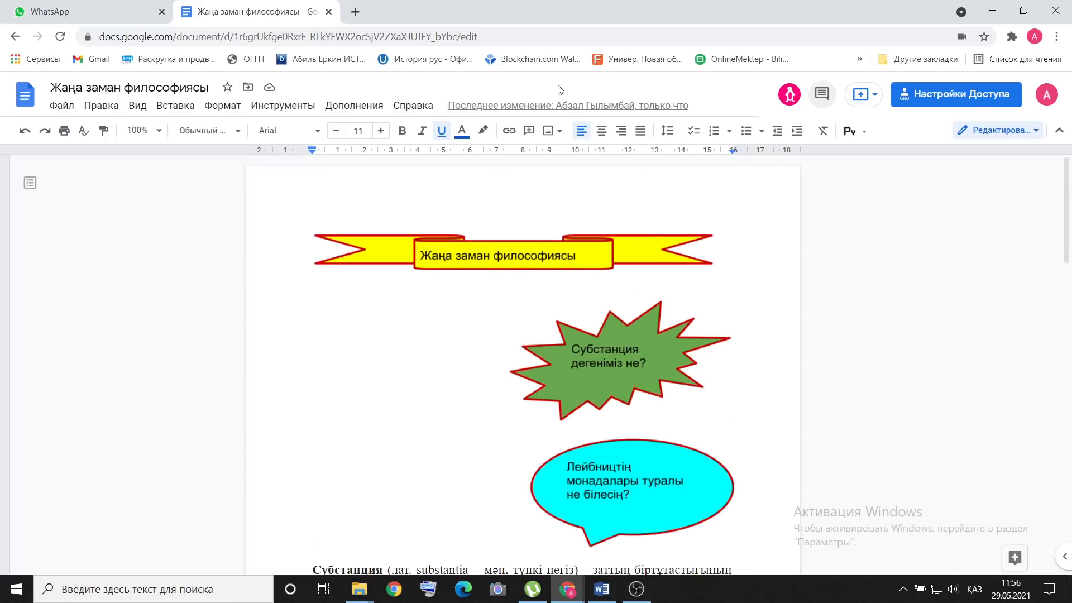
- Look through the list of Google services in a new browser tab and close that tab
click(357, 15)
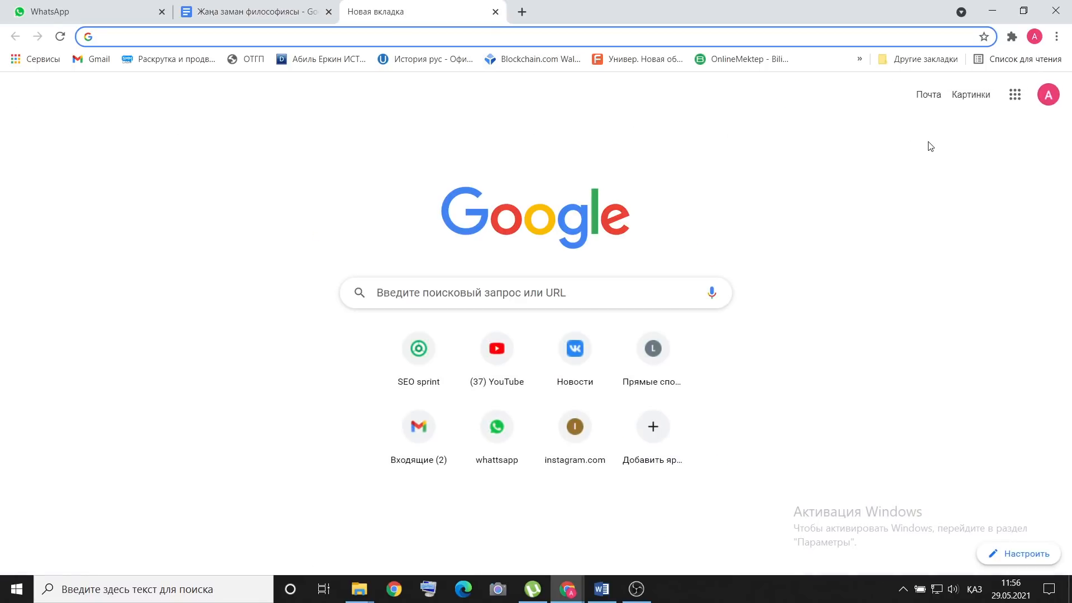
click(1017, 97)
scroll(956, 189, down, 2)
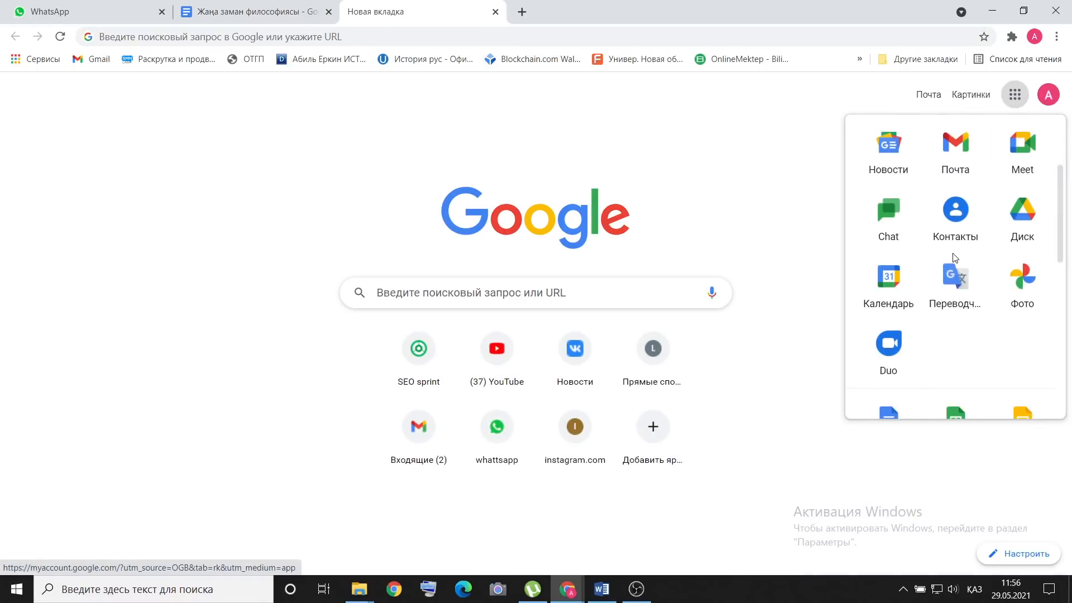
scroll(960, 218, up, 2)
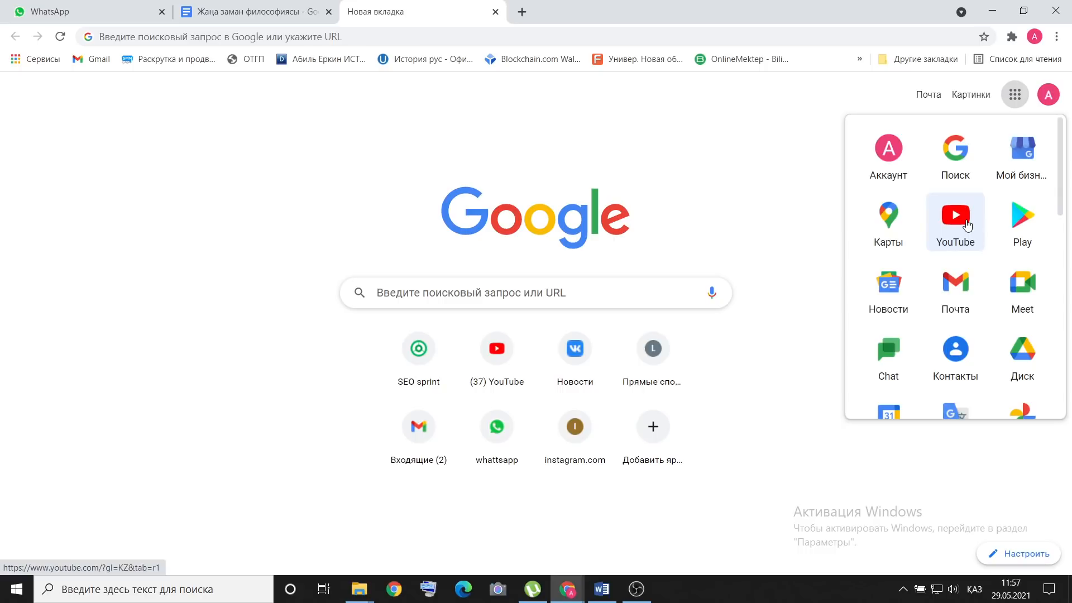
click(494, 12)
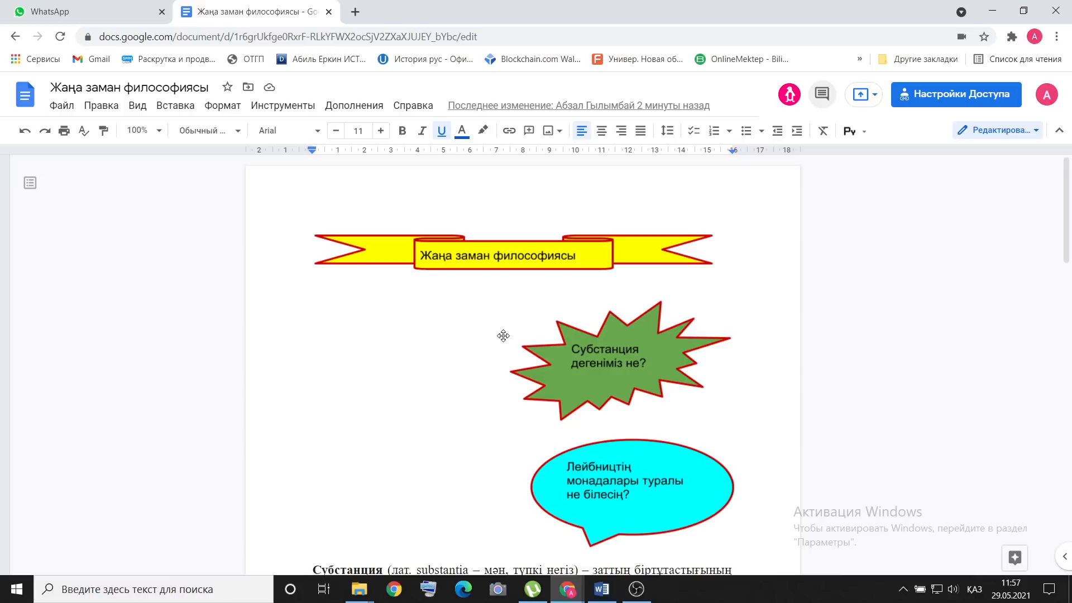
- Look over the finished document from the question shapes down to the portrait on the second page
scroll(502, 336, down, 5)
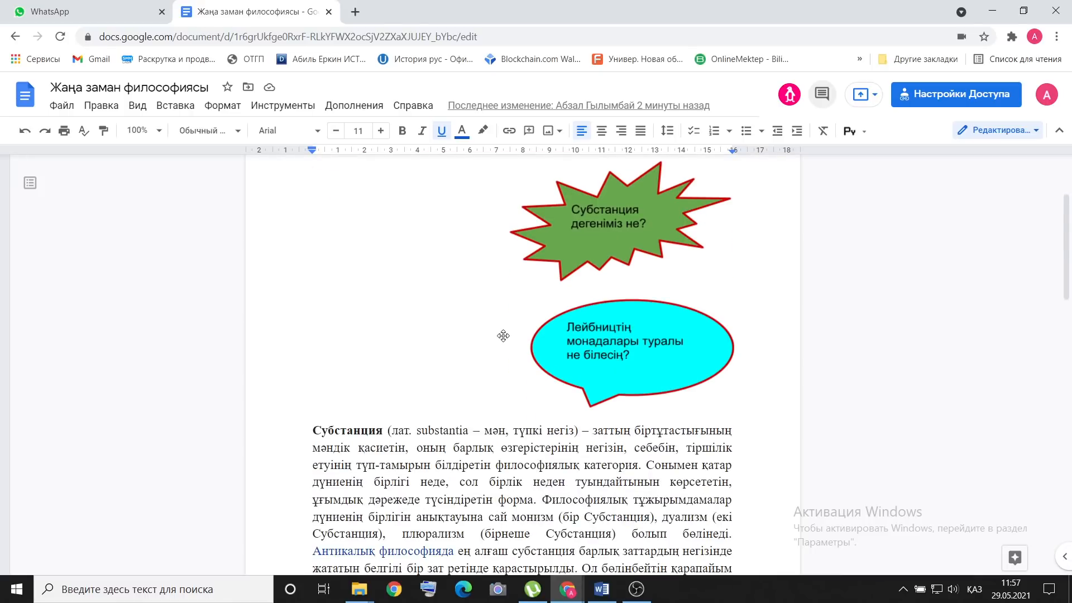
scroll(504, 336, down, 5)
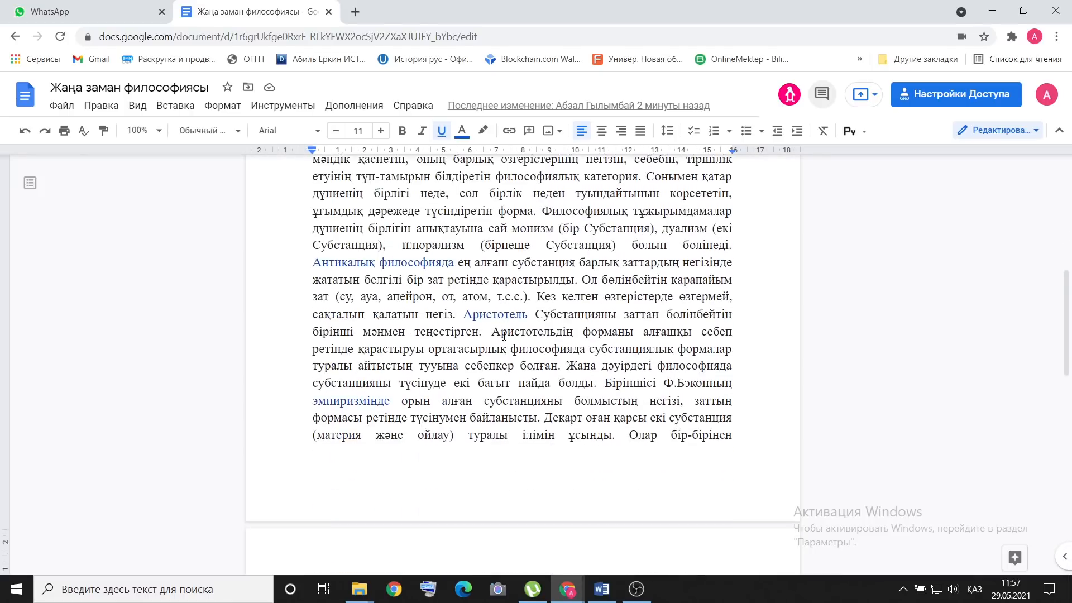
scroll(504, 335, down, 3)
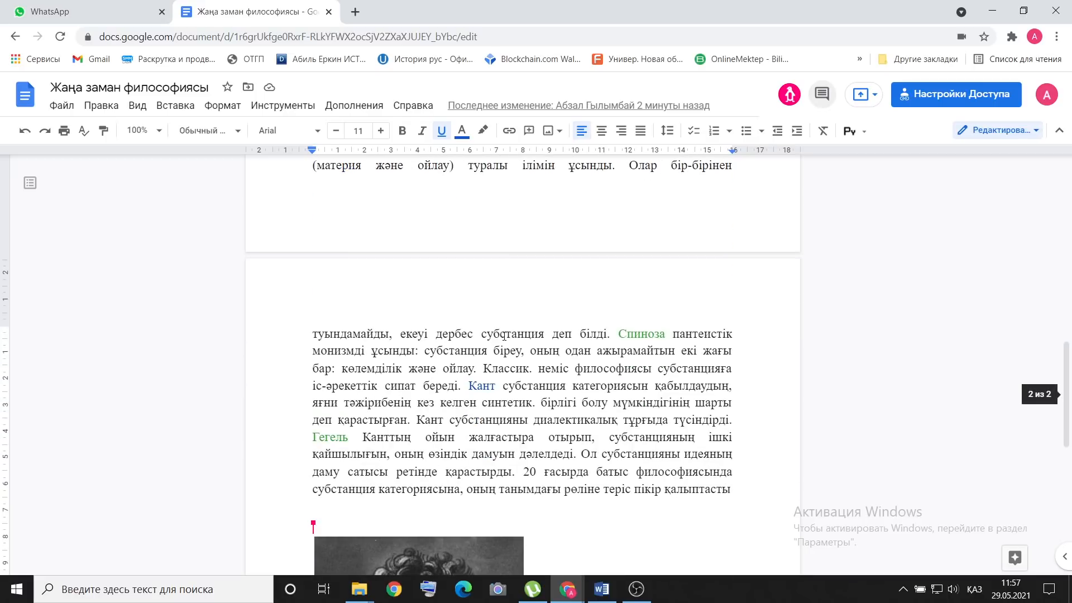
scroll(503, 335, down, 3)
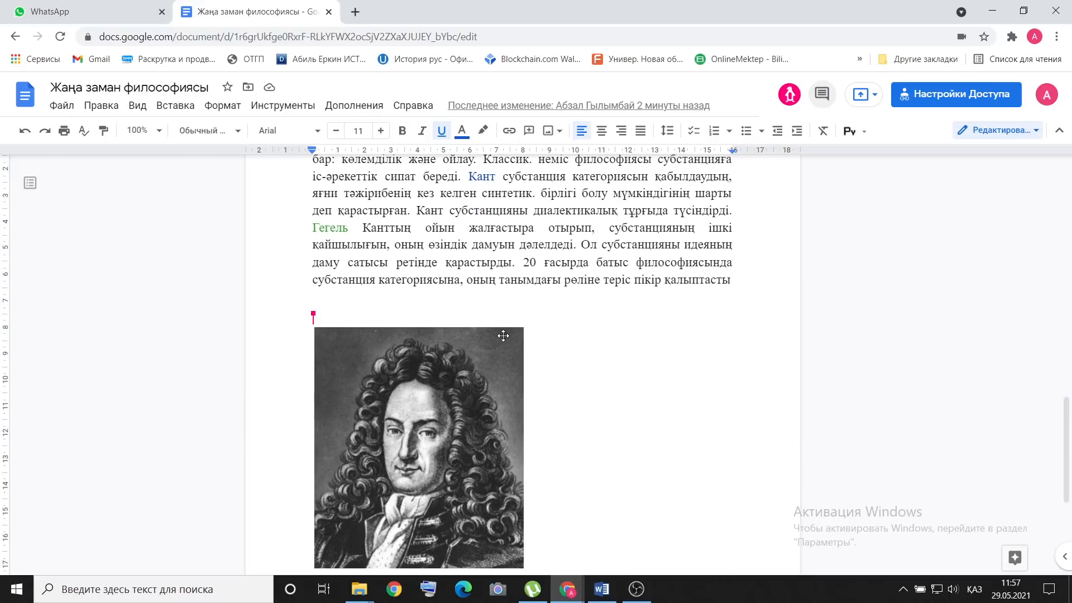